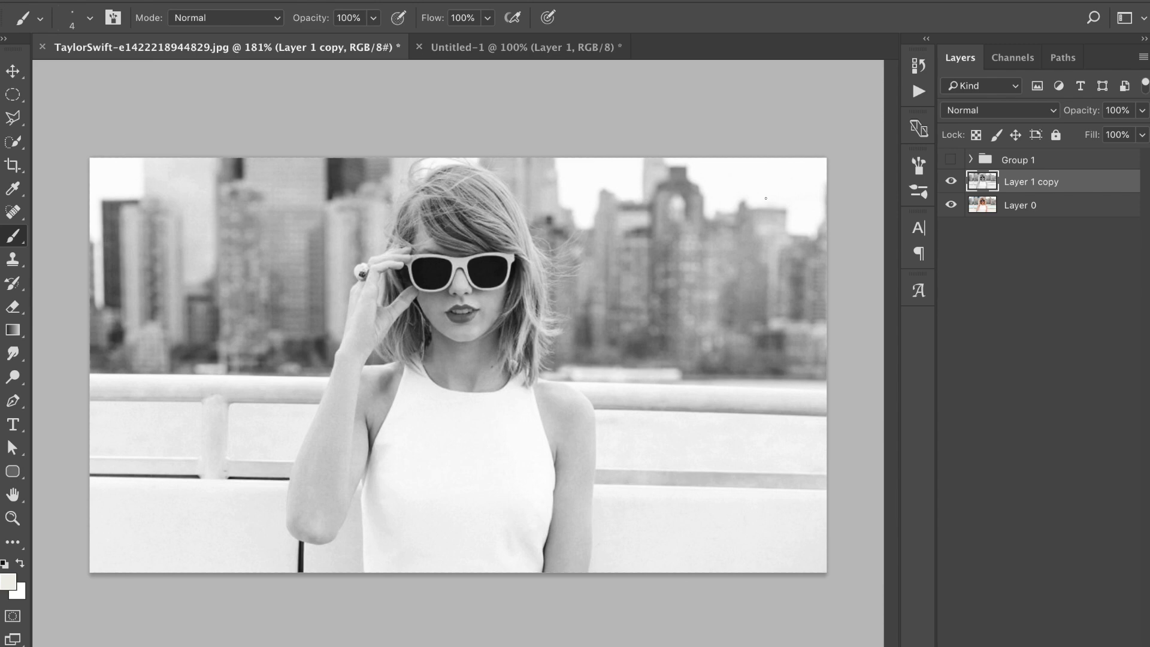
- Compare the colorized Group 1, the black-and-white Layer 1 copy and the original photo by switching their visibility
click(951, 160)
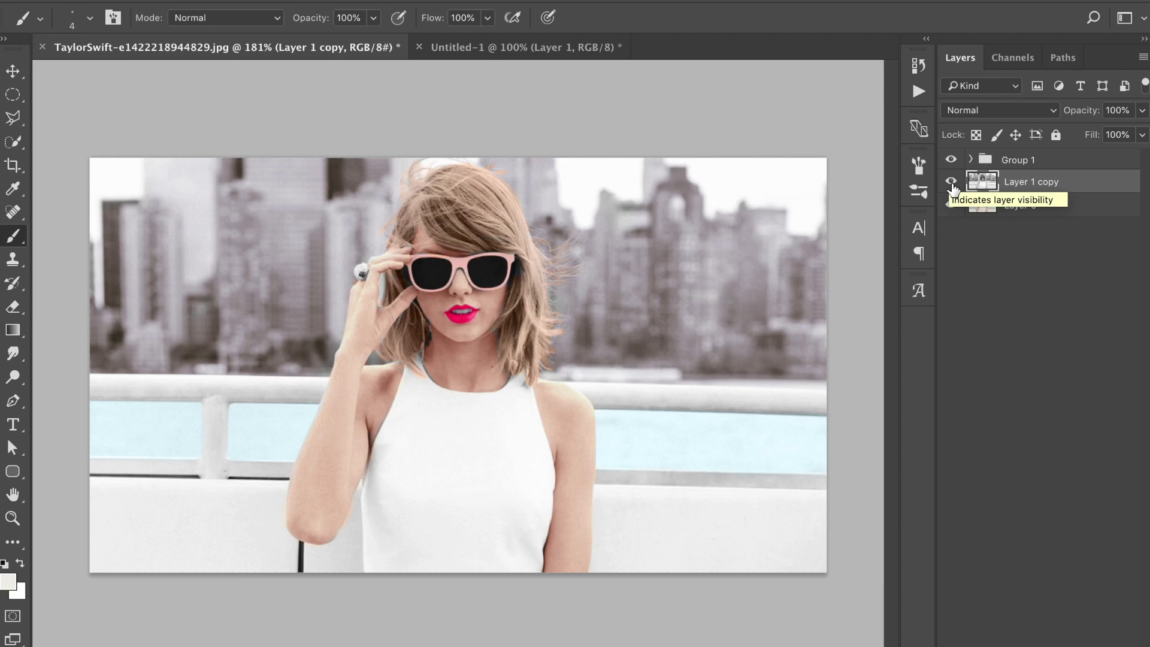
click(951, 184)
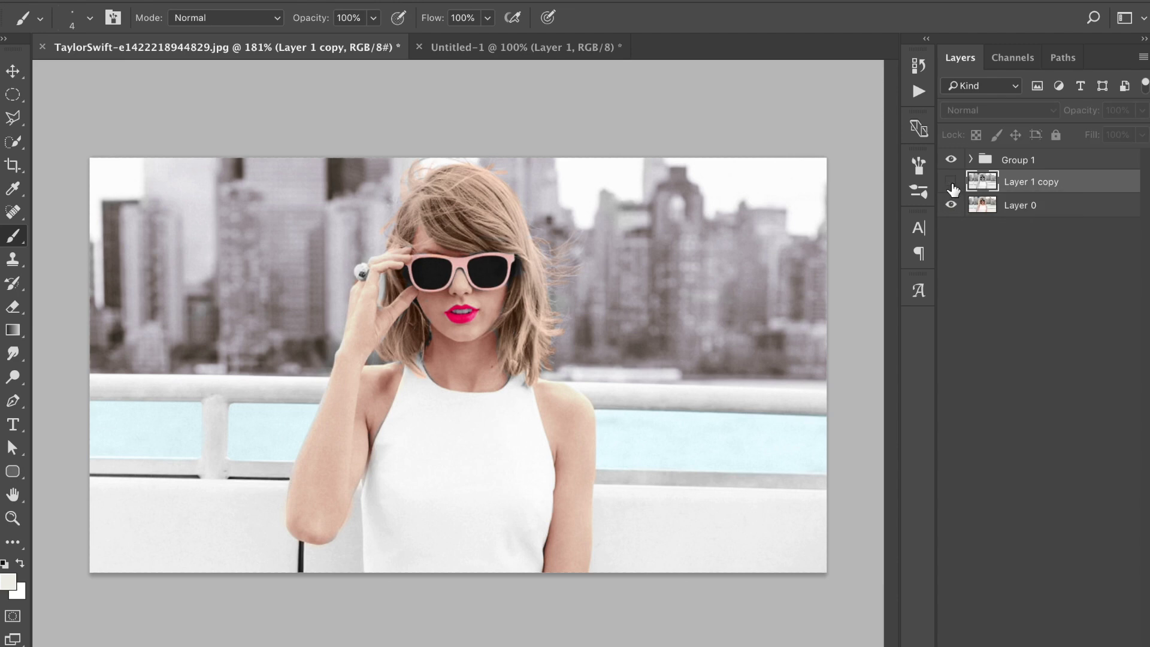
click(951, 160)
click(951, 161)
click(950, 181)
click(950, 159)
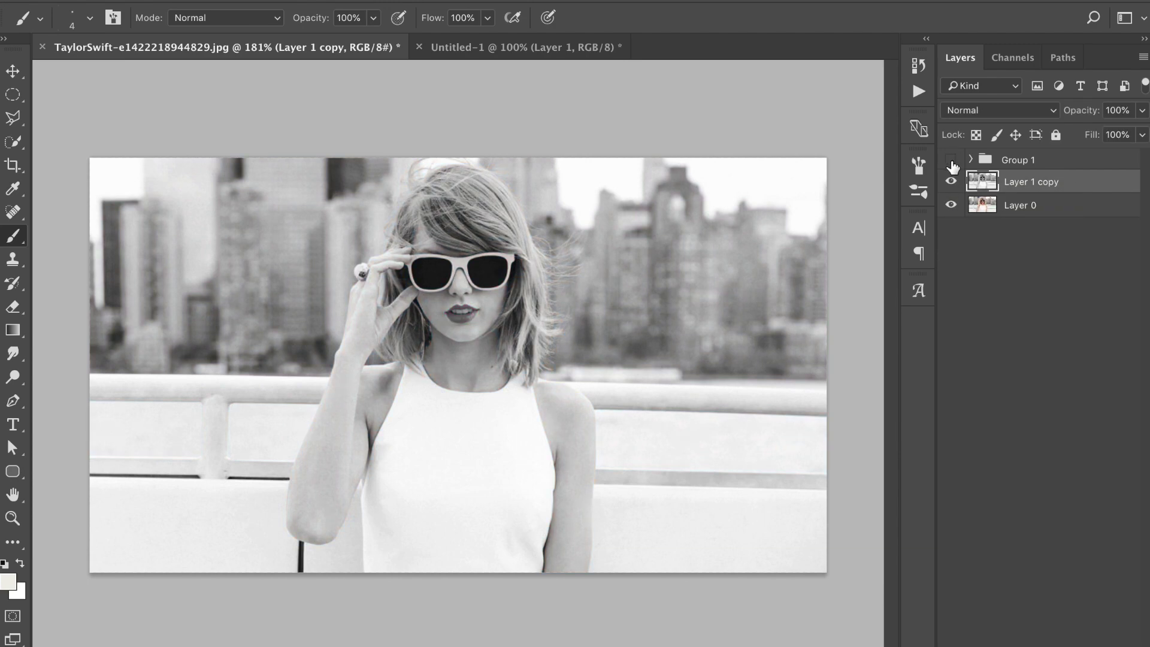
click(951, 181)
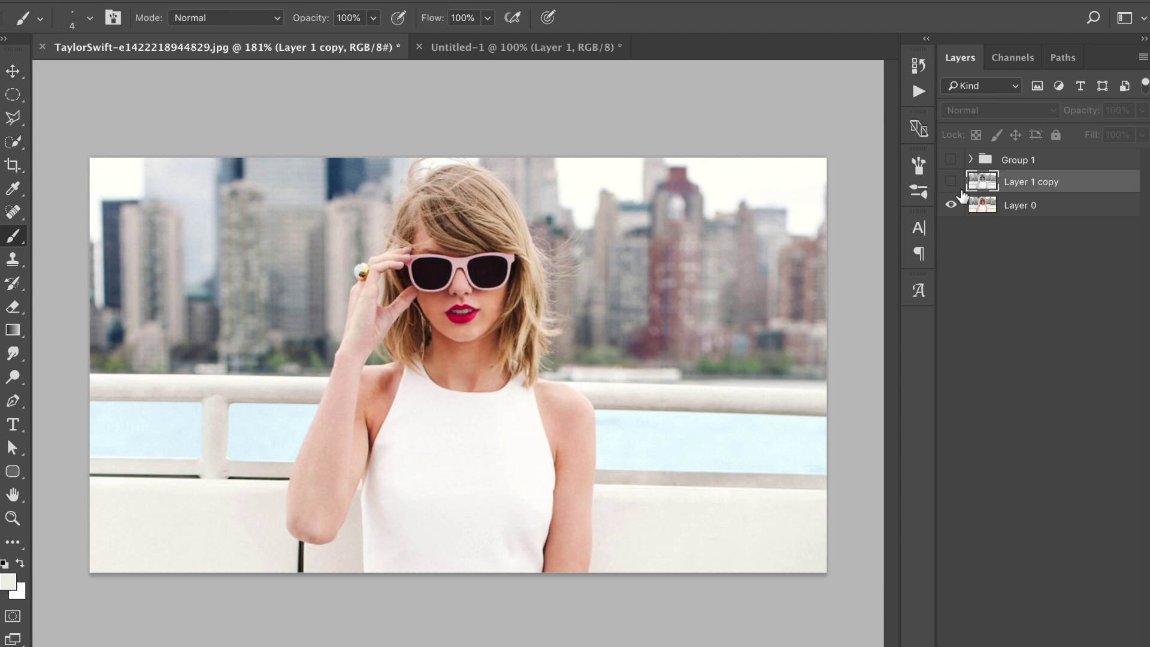
click(951, 183)
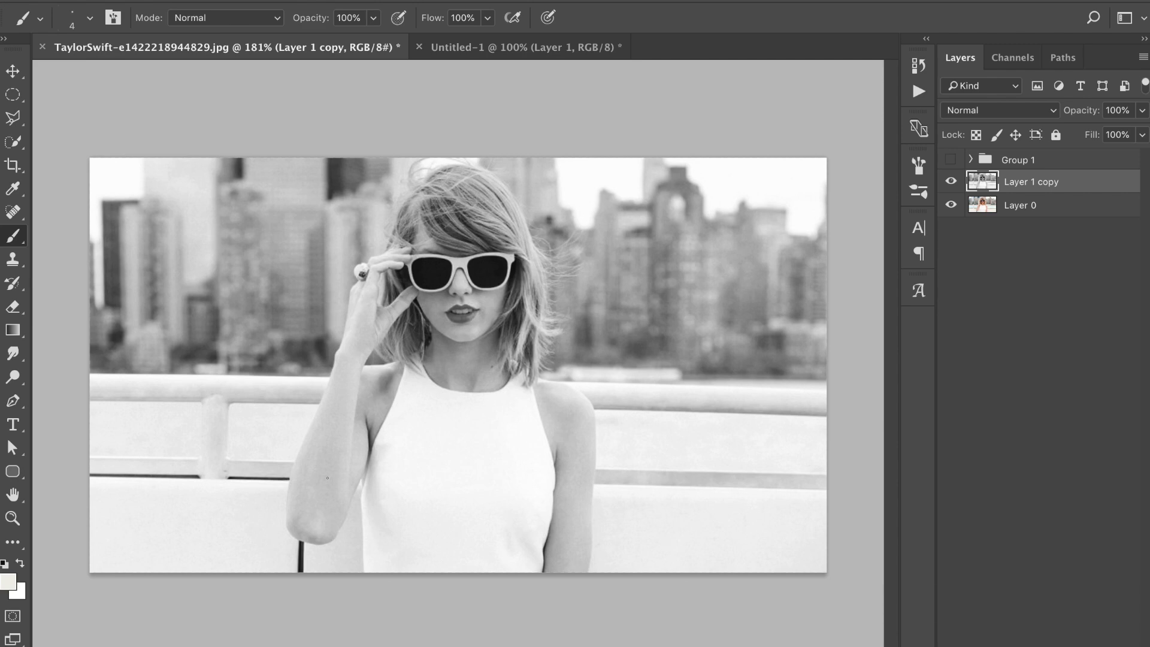
- Put Layer 1 copy into a new group and add an empty layer above it inside that group
key(ctrl+g)
click(997, 205)
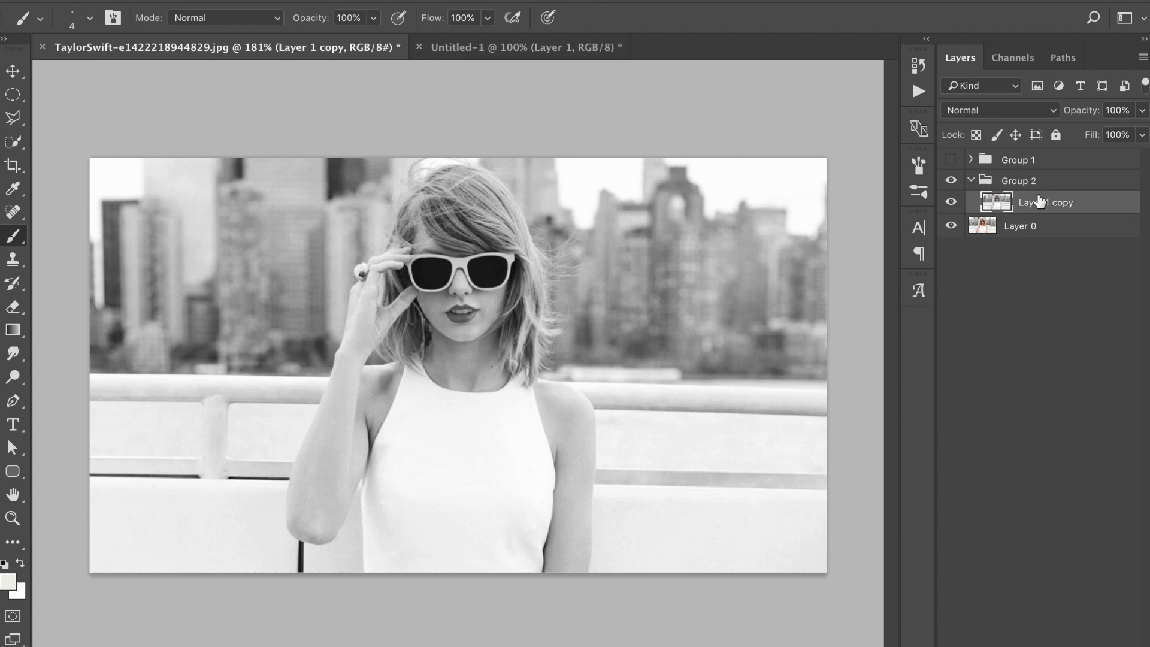
key(ctrl+shift+alt+n)
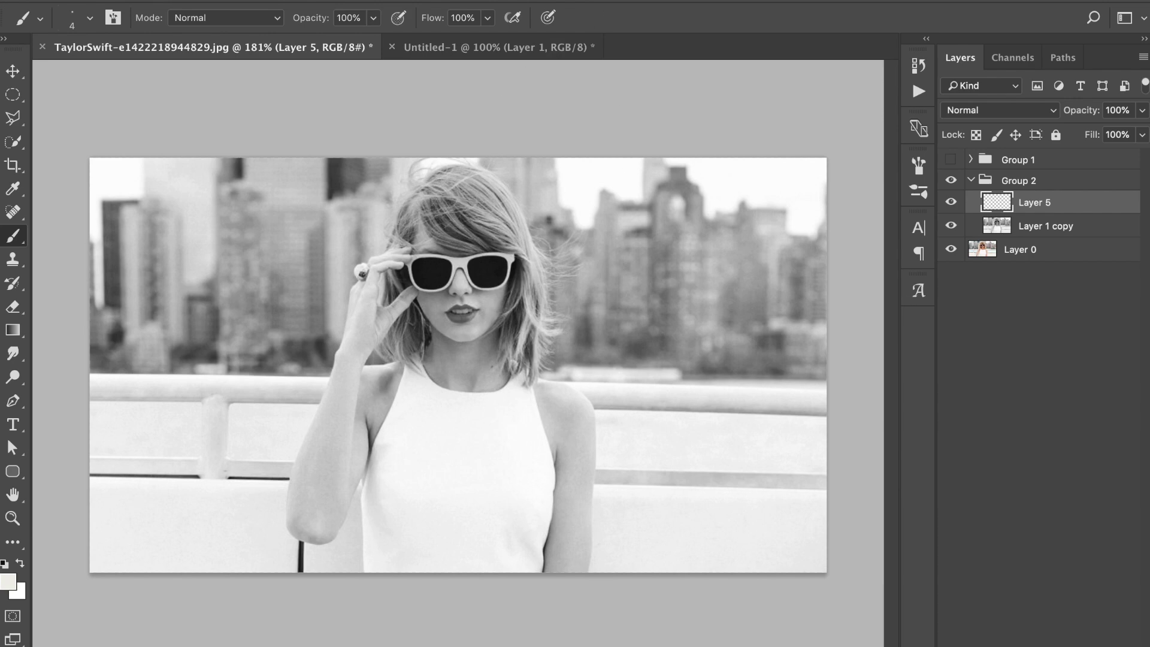
- Sample the water color from the original photo and adjust the foreground color to light cyan d0f2f6
scroll(500, 323, up, 2)
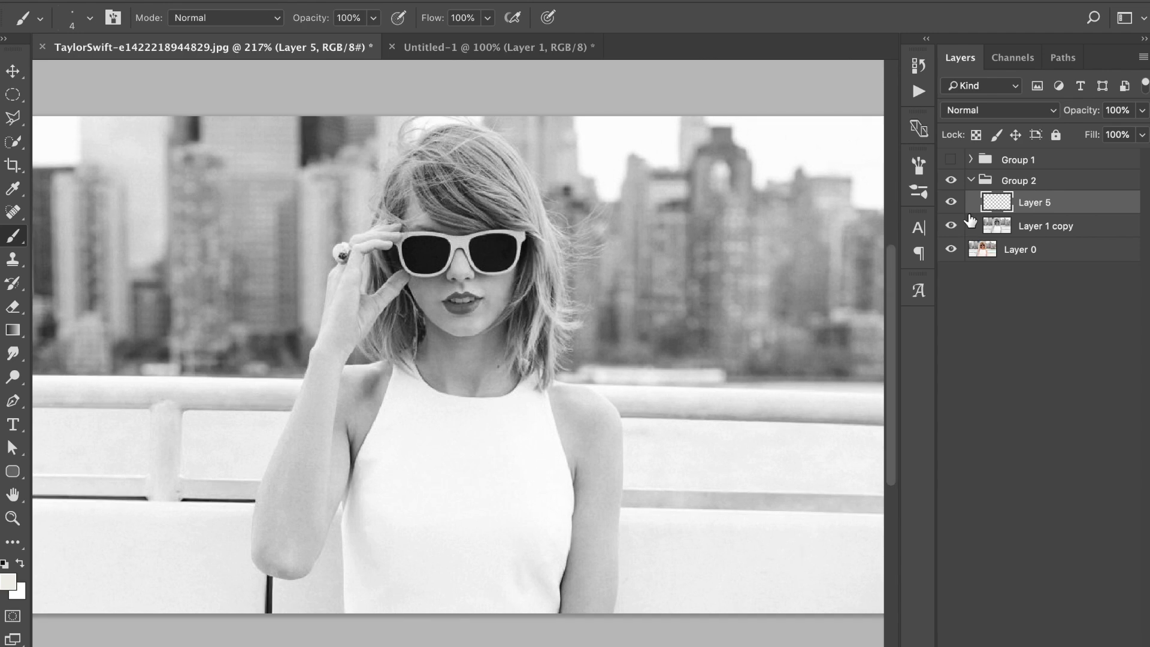
click(950, 226)
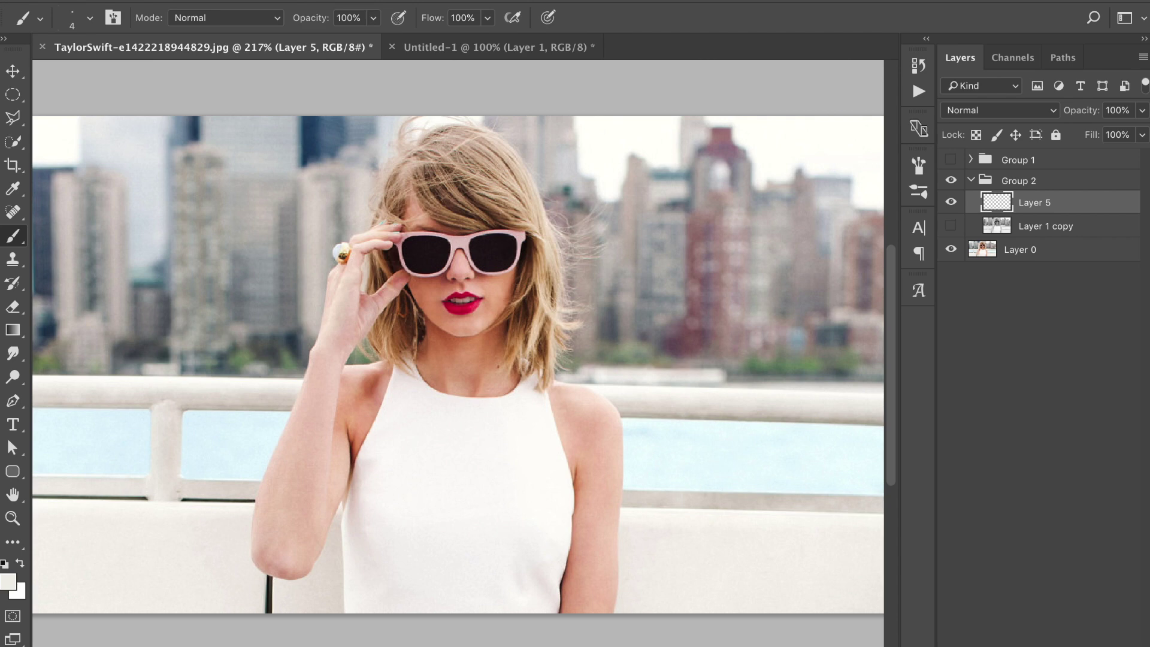
alt+click(691, 445)
click(951, 226)
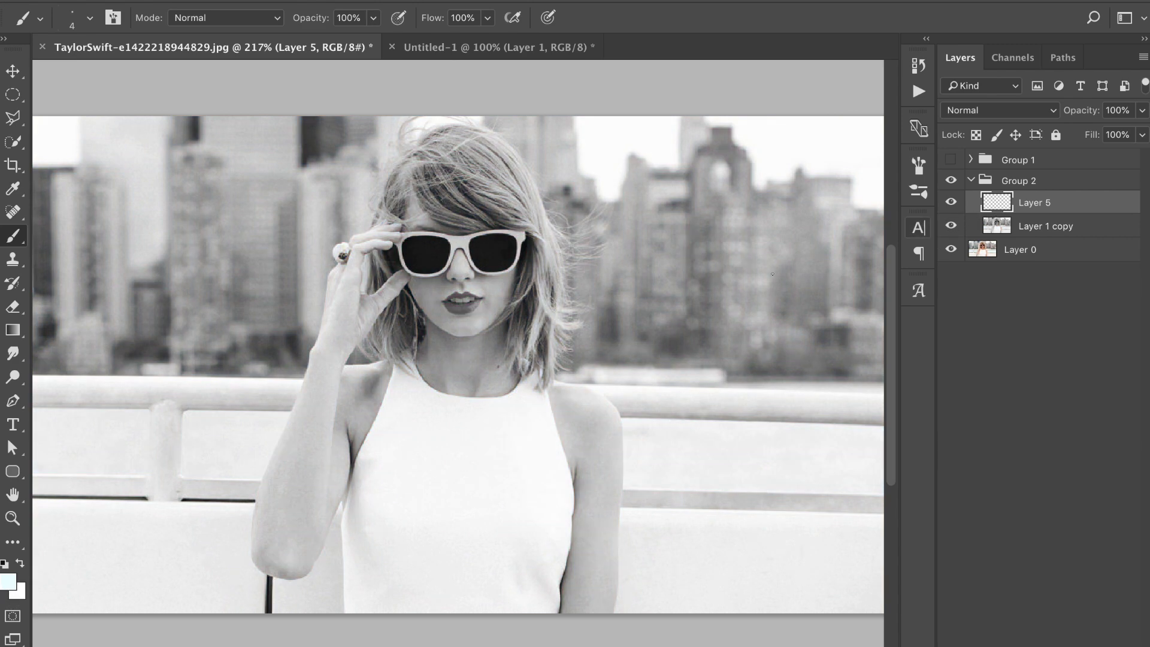
click(8, 582)
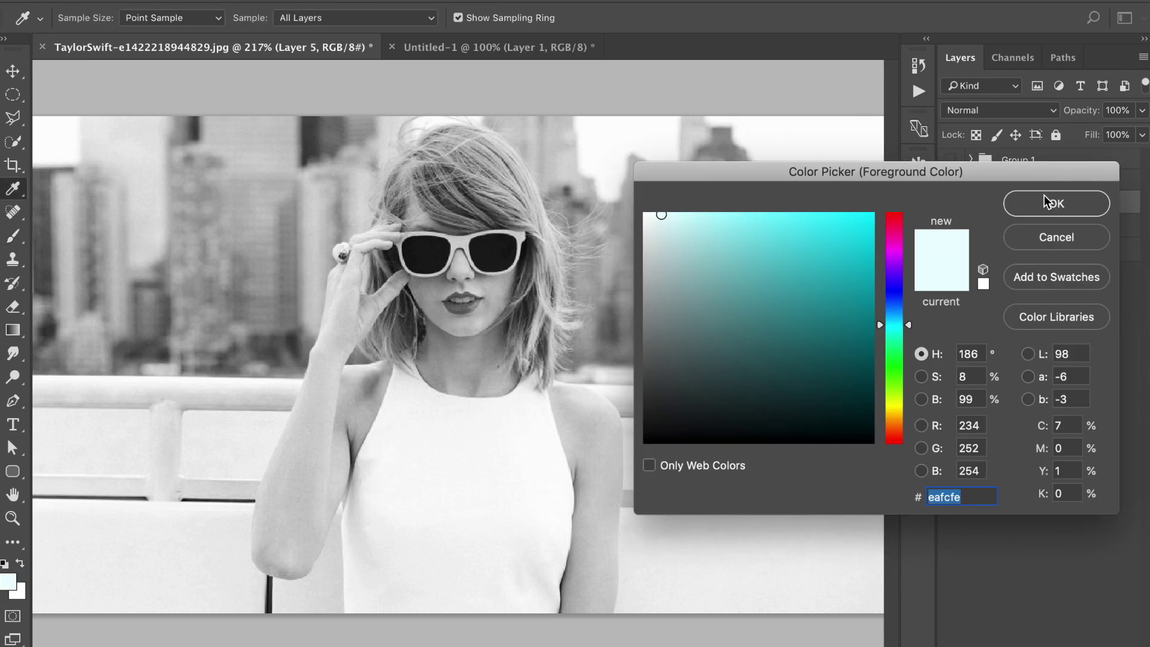
click(678, 220)
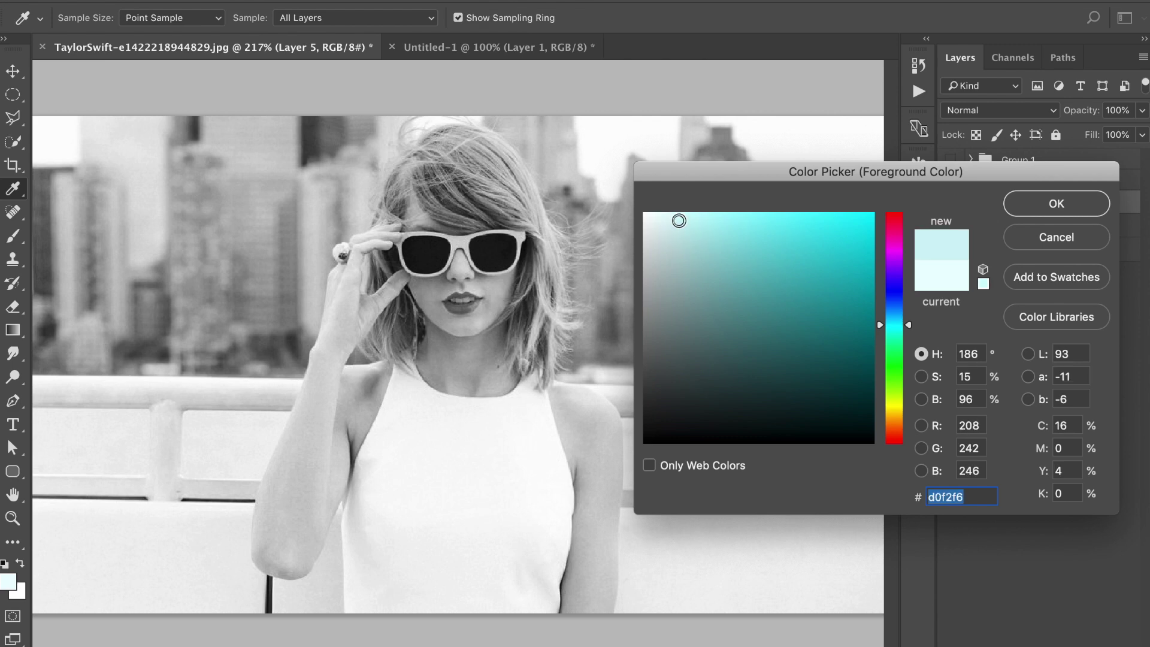
click(1036, 211)
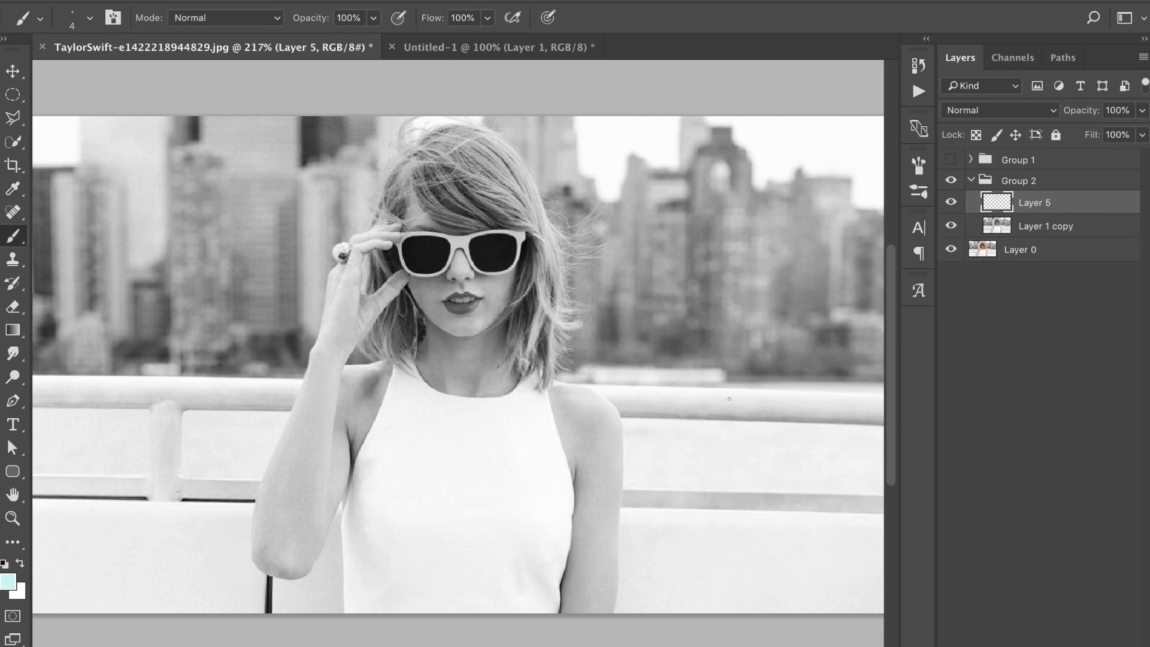
- Paint straight cyan strokes along the upper and left edges of the water to the right of the woman, using a 20 px brush
key(bracketright)
key(bracketright)
key(bracketright)
key(bracketright)
key(bracketright)
key(bracketright)
key(bracketright)
scroll(849, 437, down, 1)
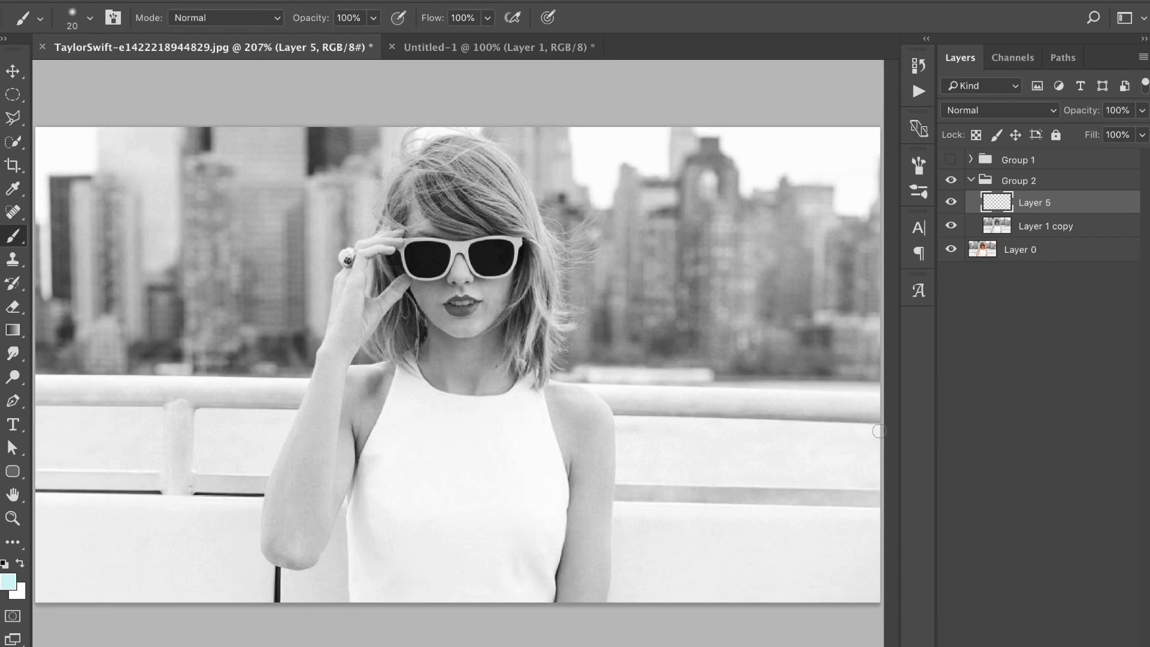
shift+click(623, 423)
shift+click(621, 478)
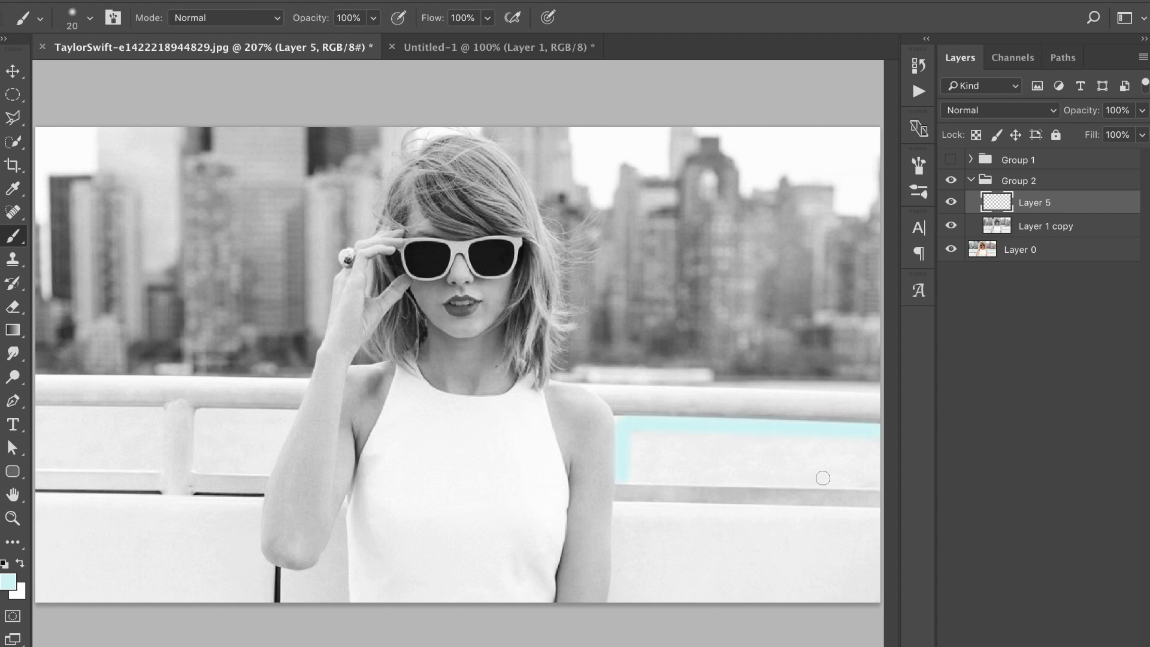
- Fill in the remaining water areas on both sides of the woman and set the layer's blend mode to Color
mouse_move(822, 477)
mouse_down()
mouse_move(868, 479)
mouse_move(658, 473)
mouse_move(826, 461)
mouse_up()
key(bracketright)
key(bracketright)
mouse_move(249, 441)
mouse_down()
mouse_move(275, 426)
mouse_move(44, 454)
mouse_move(96, 461)
mouse_up()
key(bracketleft)
key(bracketleft)
key(bracketleft)
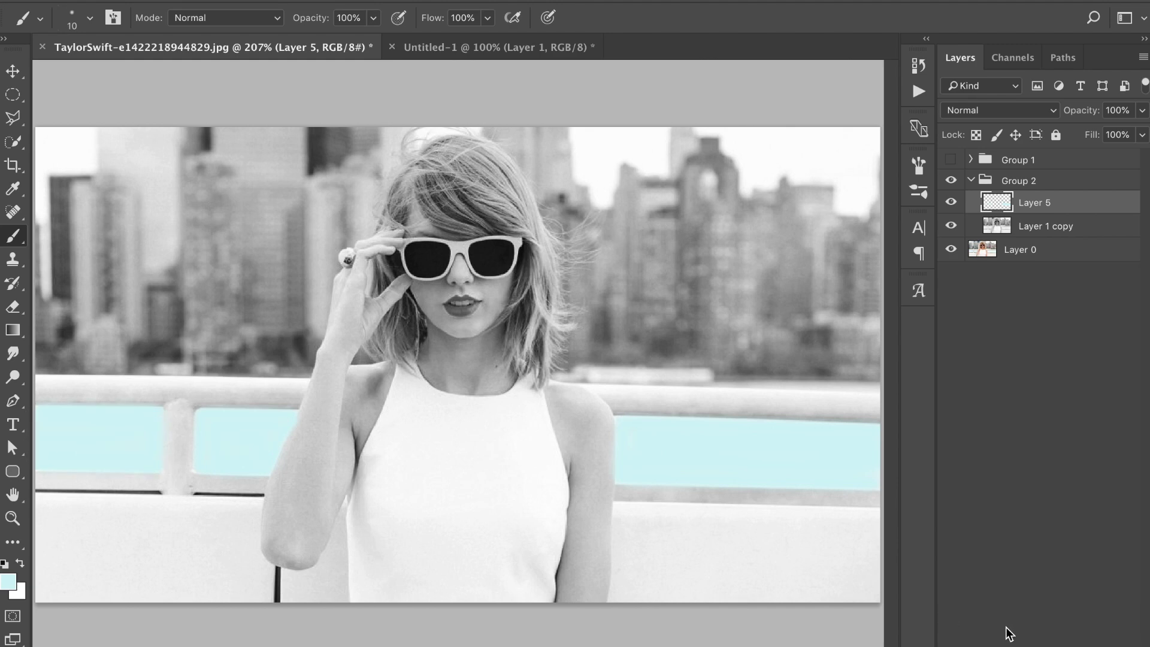
click(989, 115)
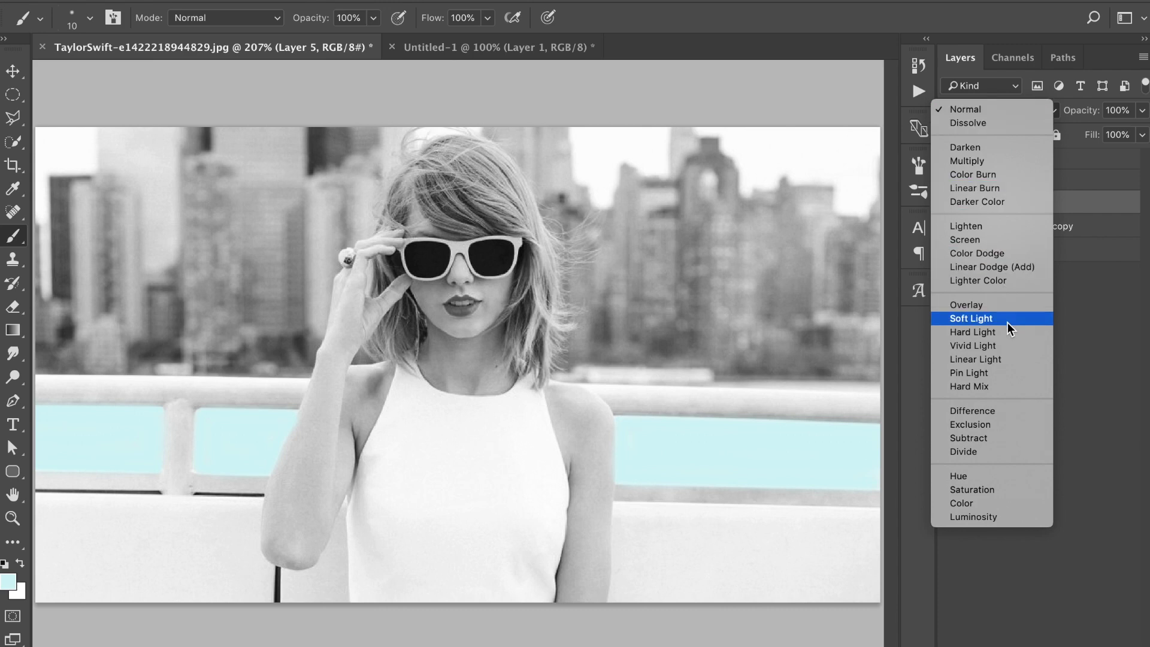
click(988, 503)
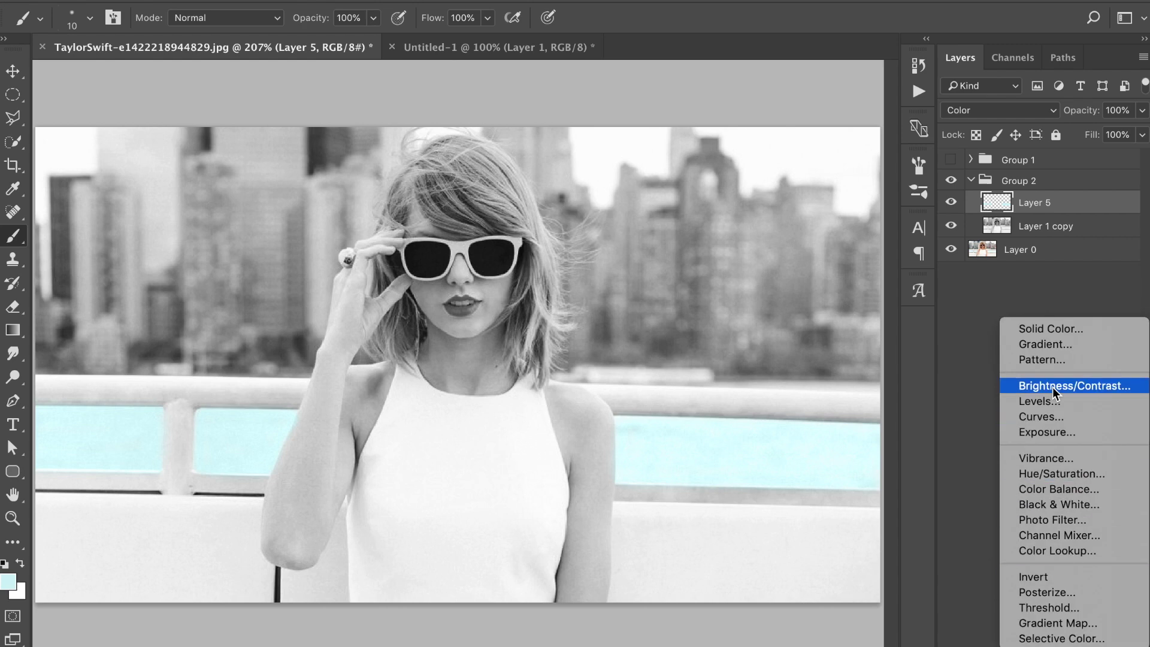
- Add a Color Balance adjustment layer with Shadows at Cyan-Red +29, Magenta-Green -10 and Yellow-Blue -29
click(1058, 490)
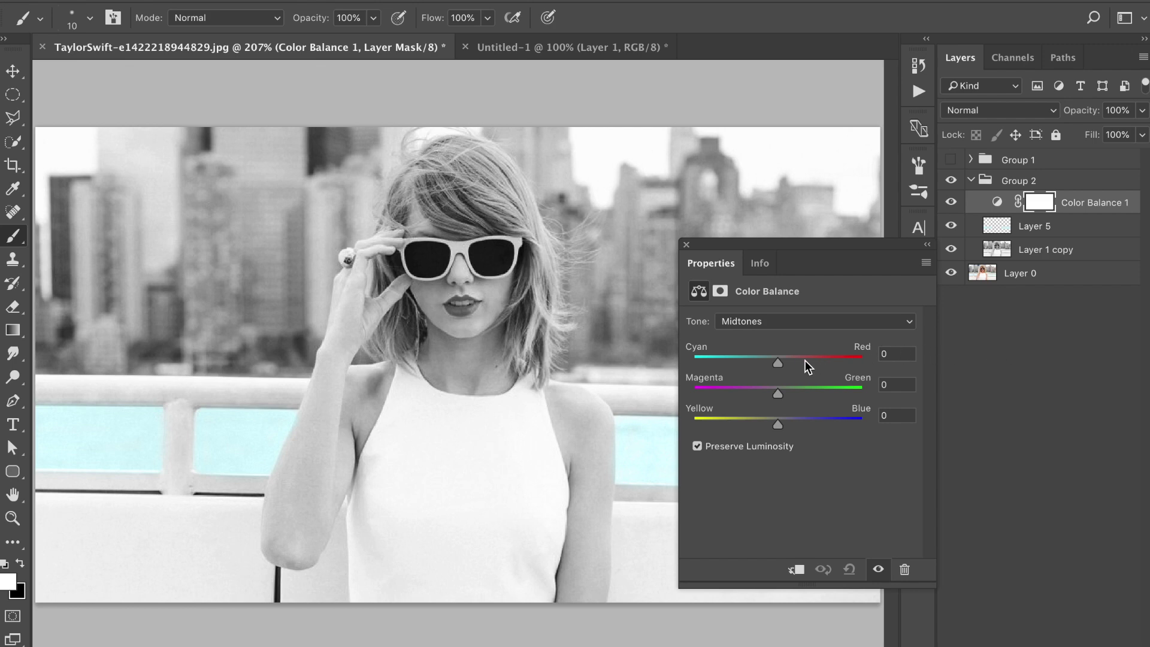
drag(800, 361, 764, 421)
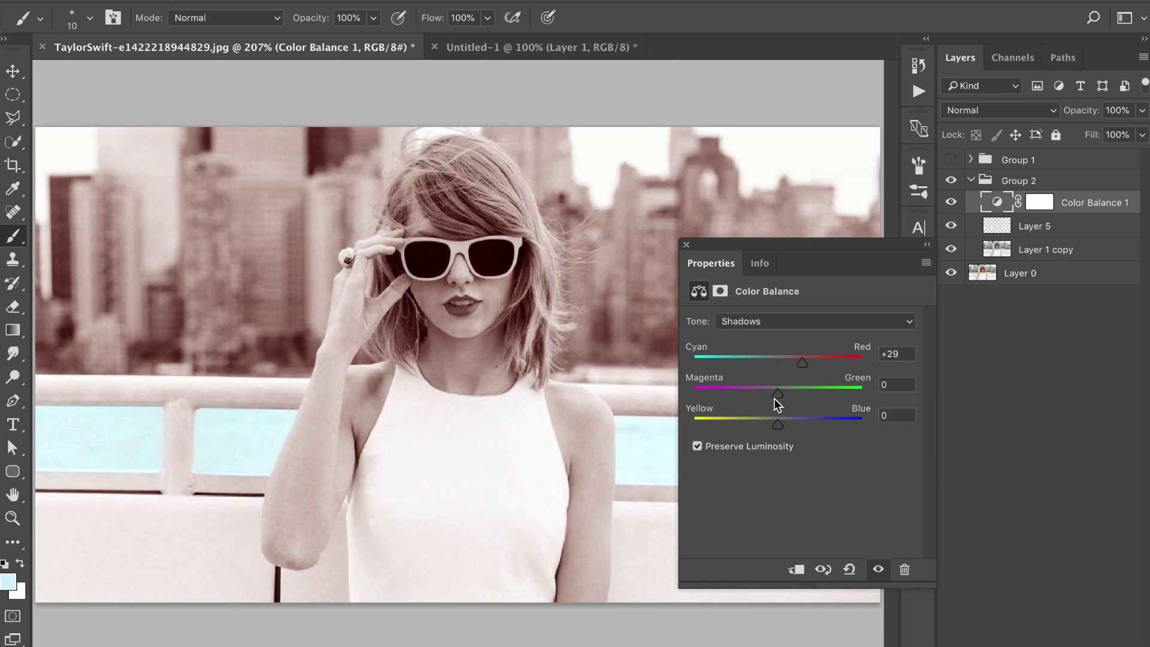
mouse_move(773, 398)
mouse_down()
mouse_move(759, 426)
mouse_move(741, 426)
mouse_move(773, 390)
mouse_up()
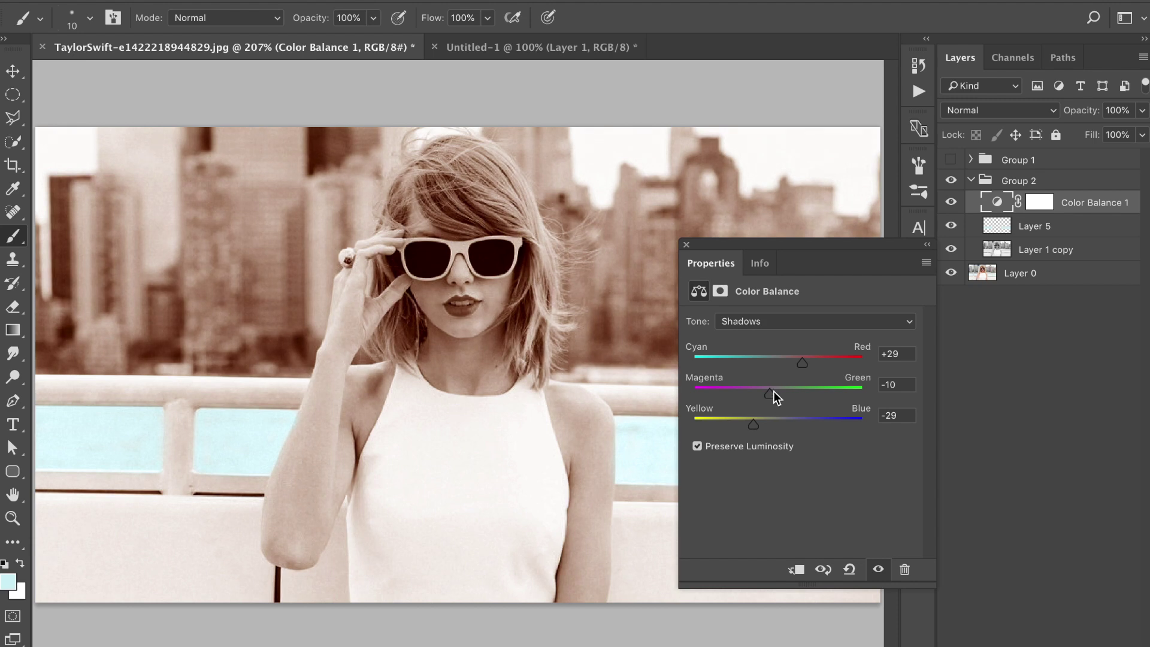
- Set the Color Balance Highlights to Cyan-Red +10, Magenta-Green +3 and Yellow-Blue -14, then close the adjustment settings
click(792, 322)
click(790, 352)
drag(778, 363, 766, 421)
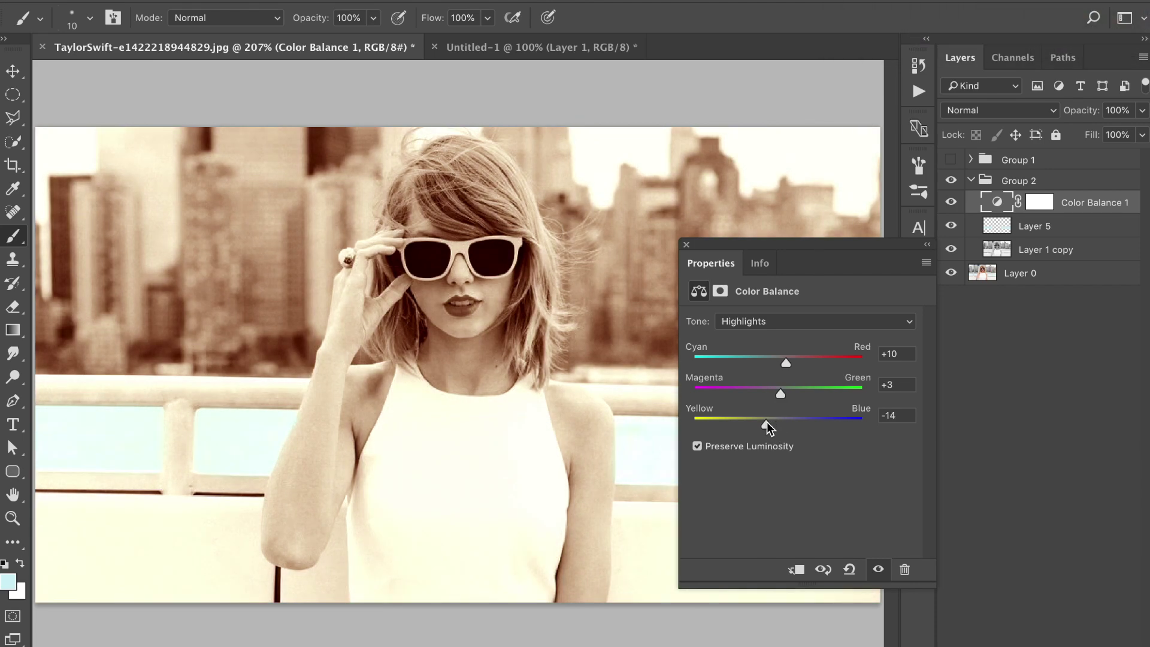
click(686, 244)
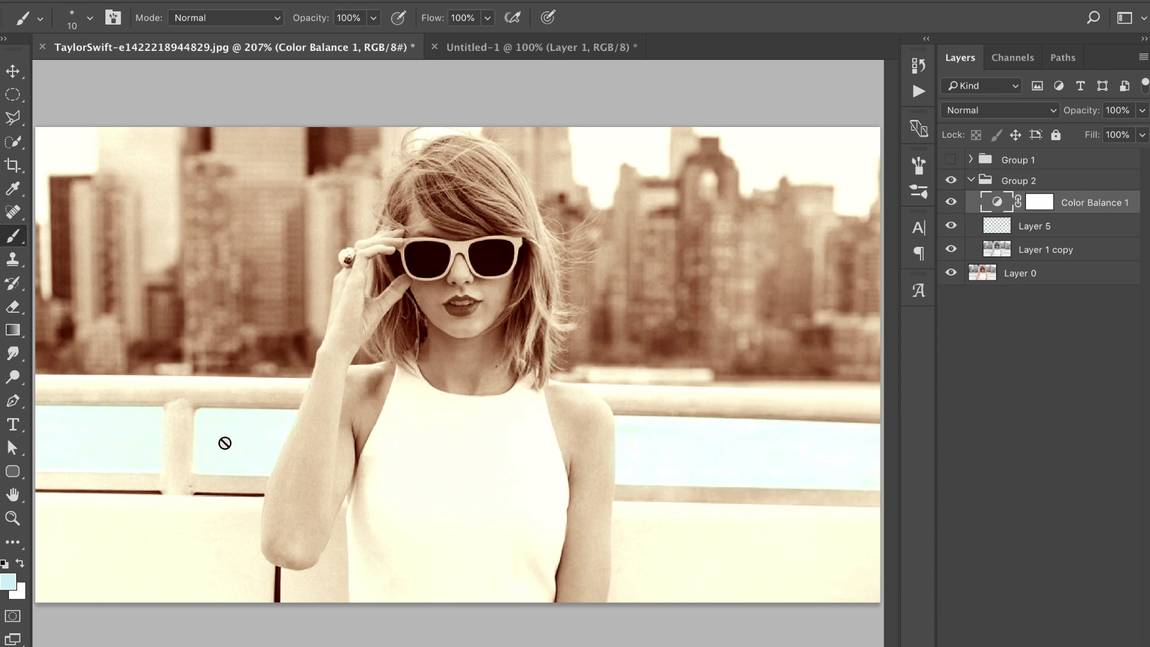
- Invert the Color Balance mask to black and paint white over the woman's skin with a 35 px brush
click(1036, 204)
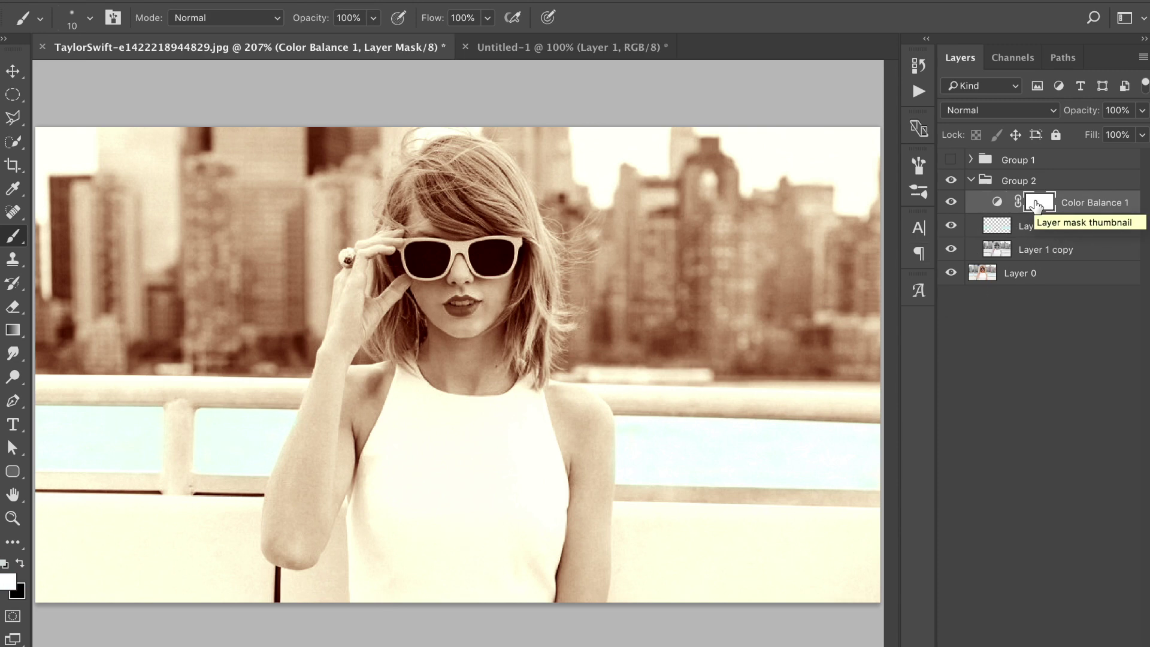
key(ctrl+i)
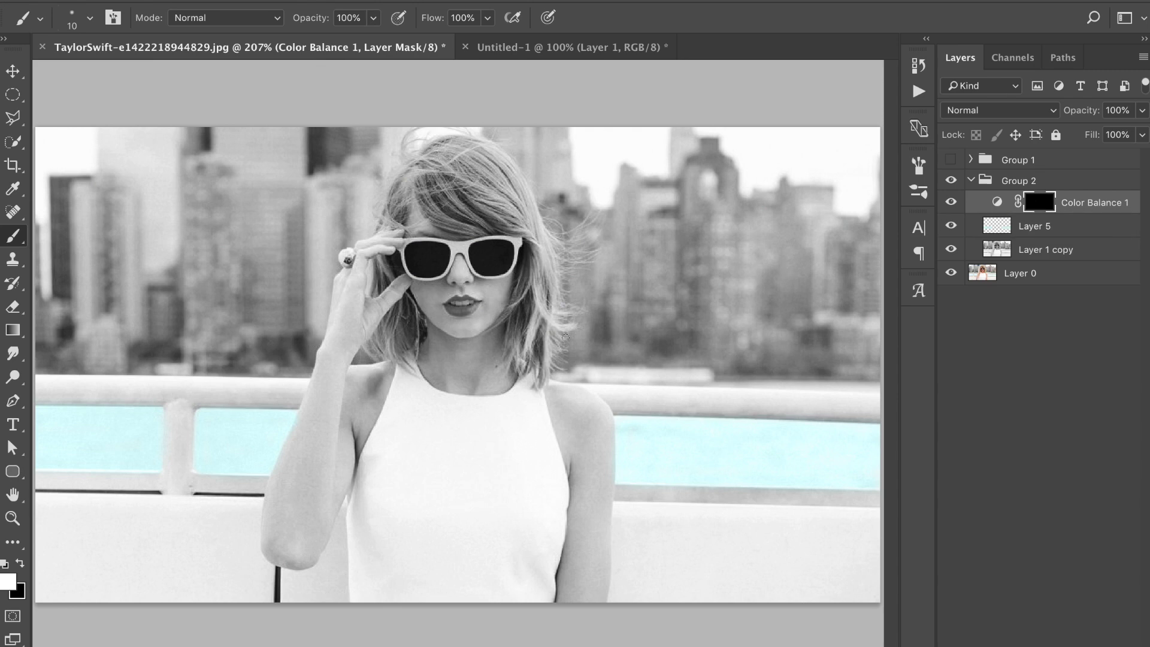
key(bracketright)
key(bracketright)
key(bracketright)
key(bracketright)
key(bracketright)
mouse_move(283, 510)
mouse_down()
mouse_move(338, 452)
mouse_move(318, 486)
mouse_move(347, 430)
mouse_up()
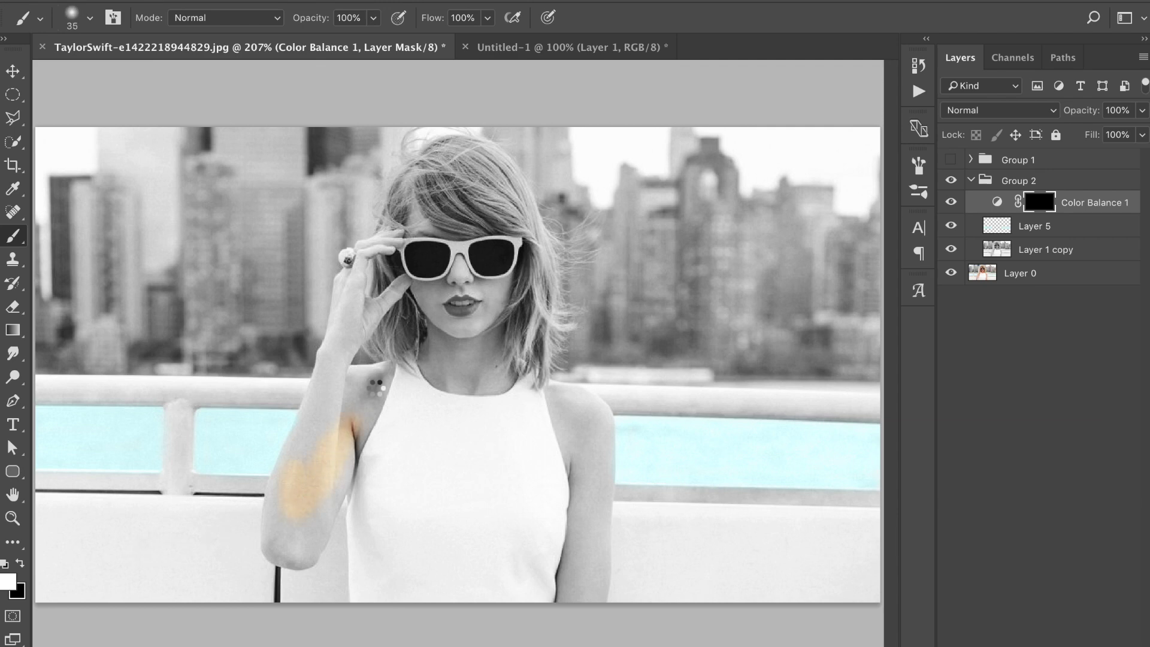
mouse_move(376, 388)
mouse_down()
mouse_move(344, 433)
mouse_move(368, 399)
mouse_move(361, 436)
mouse_move(302, 525)
mouse_move(361, 438)
mouse_move(306, 529)
mouse_move(309, 546)
mouse_move(289, 548)
mouse_move(301, 516)
mouse_up()
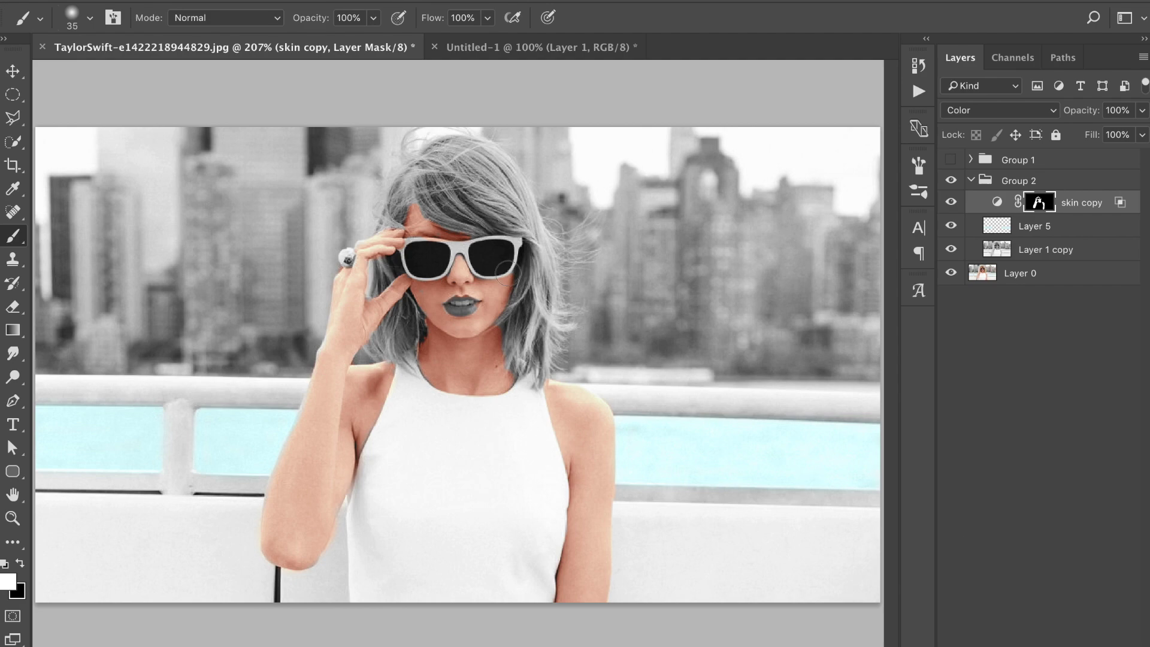
- Select the sunglasses on Layer 1 copy with the Quick Selection tool, subtracting the dark lenses from the selection
scroll(508, 273, up, 3)
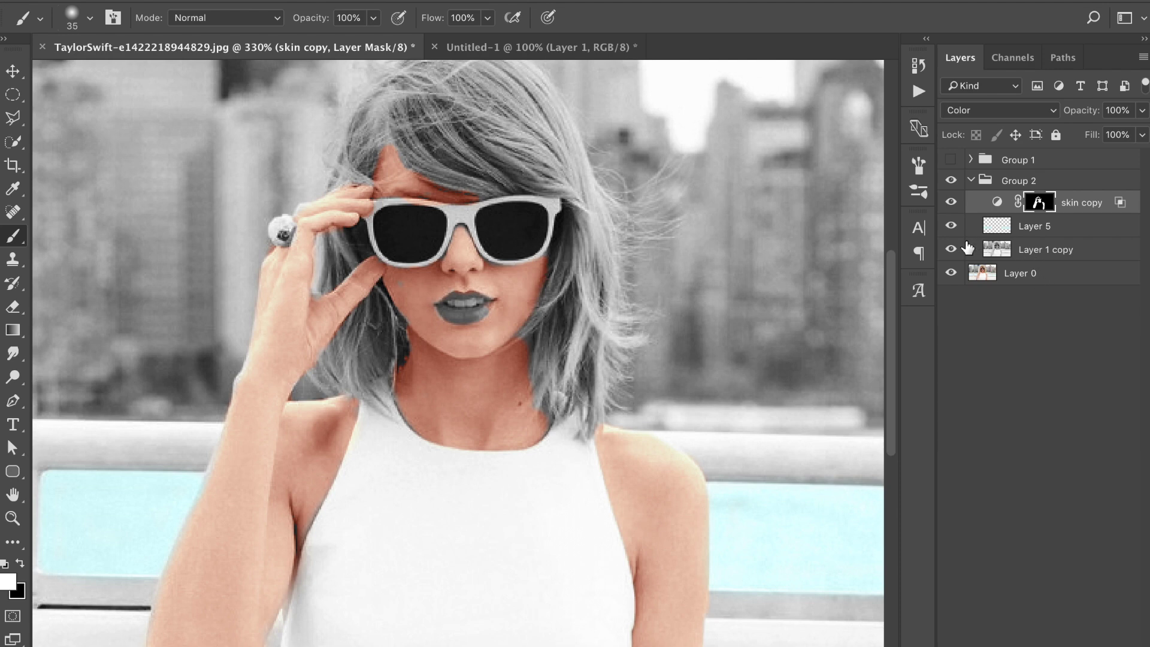
click(999, 251)
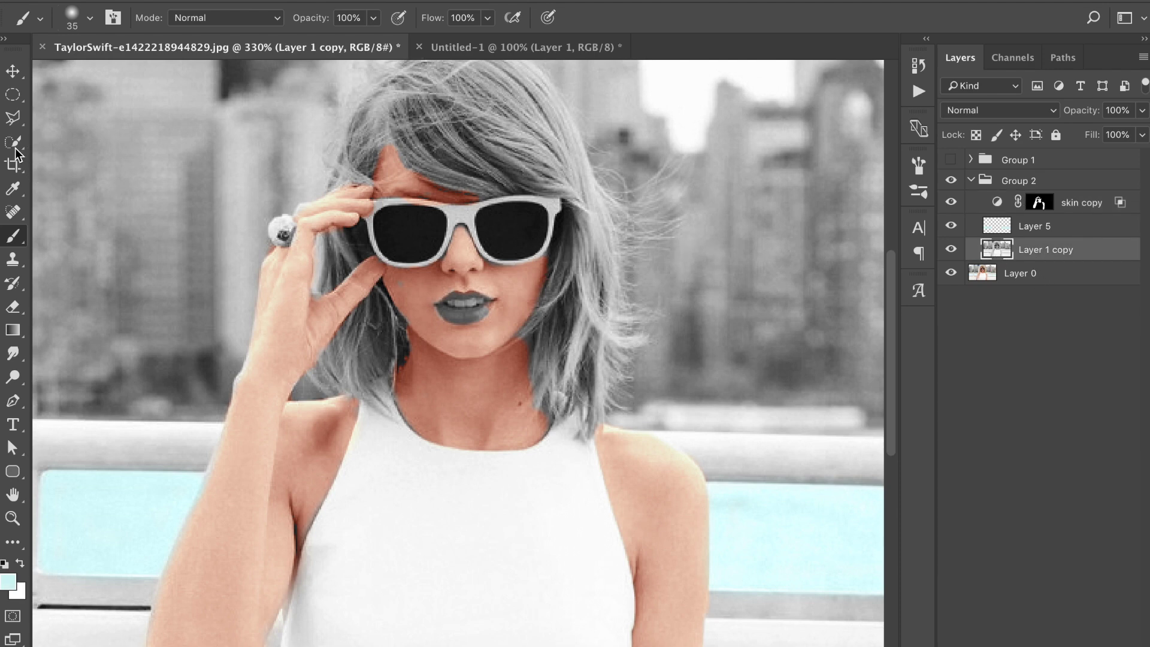
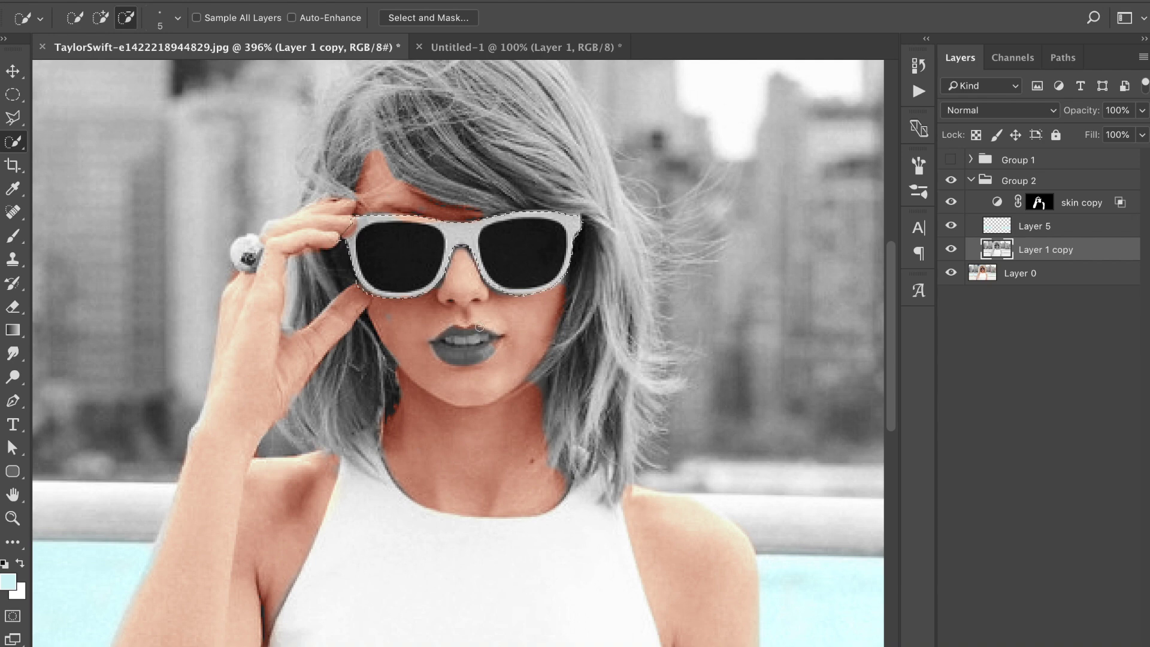
alt+click(518, 240)
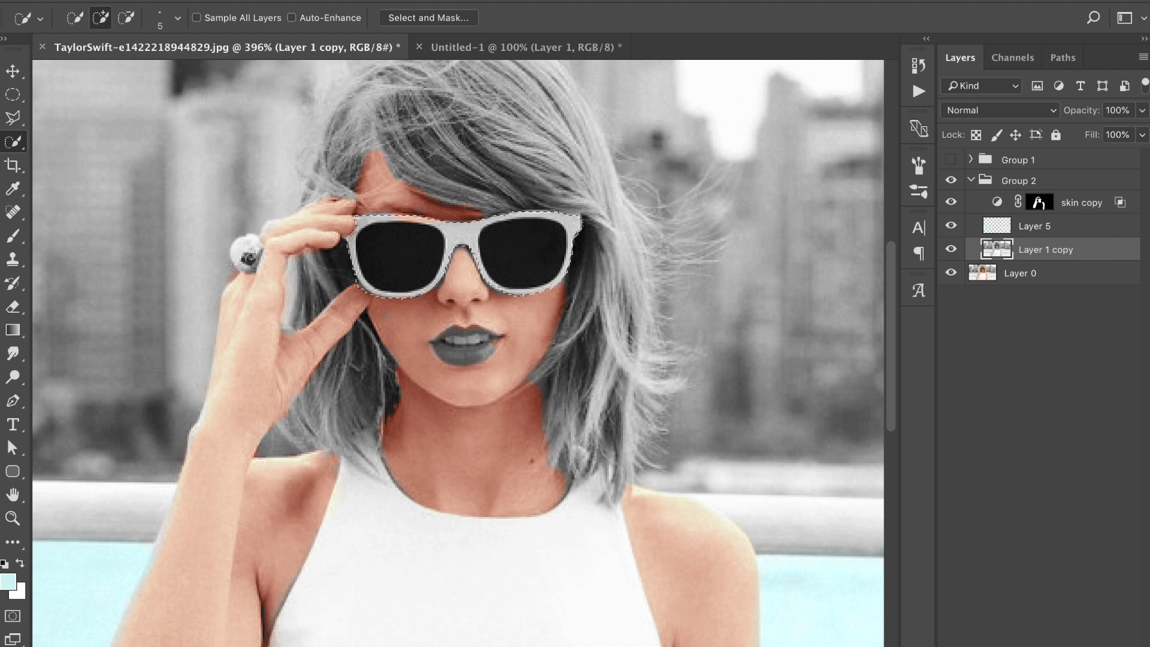
- Add a new layer at the top of Group 2 and fill the sunglasses selection with solid pink at 100% opacity
click(1086, 644)
drag(1058, 254, 1052, 194)
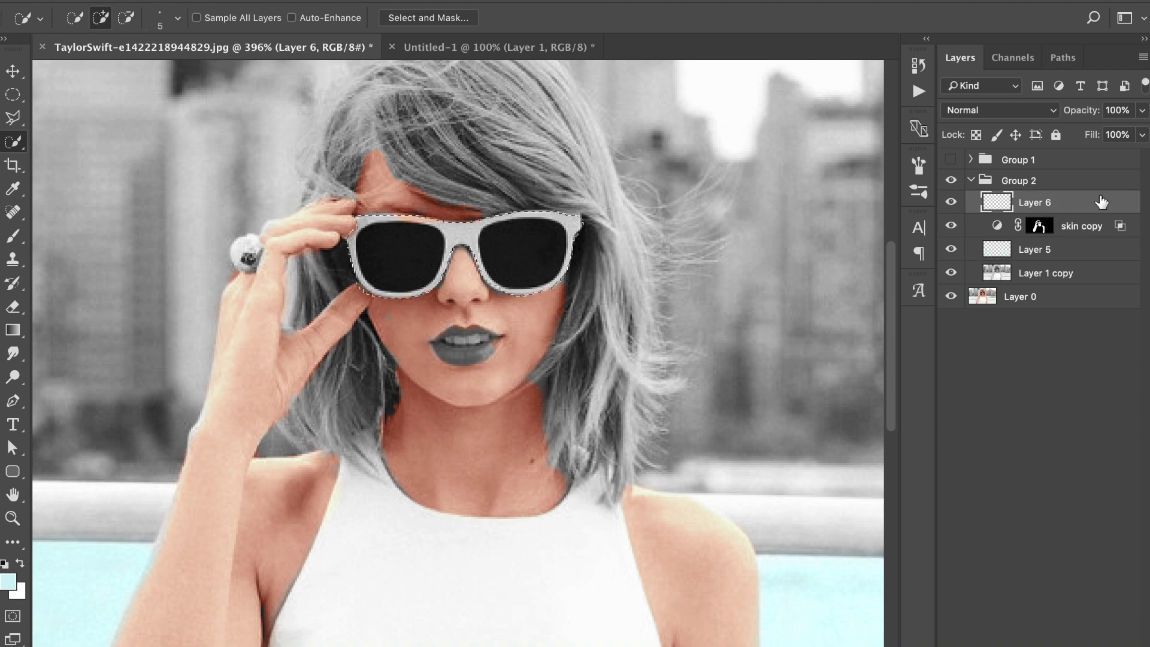
key(shift+F5)
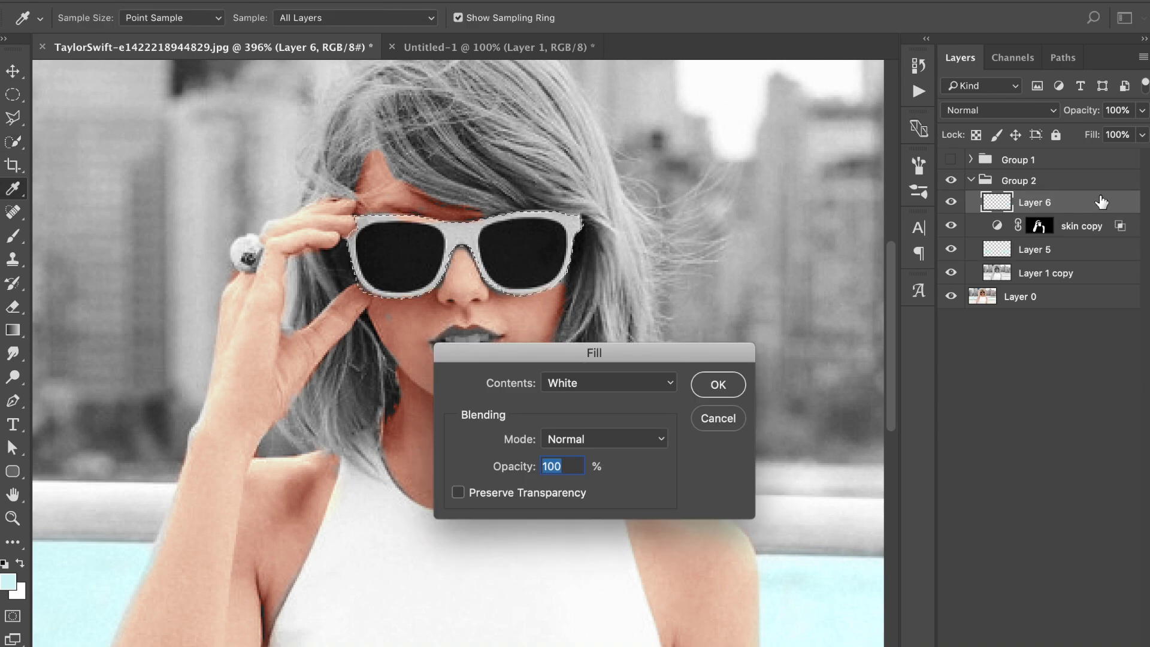
click(599, 383)
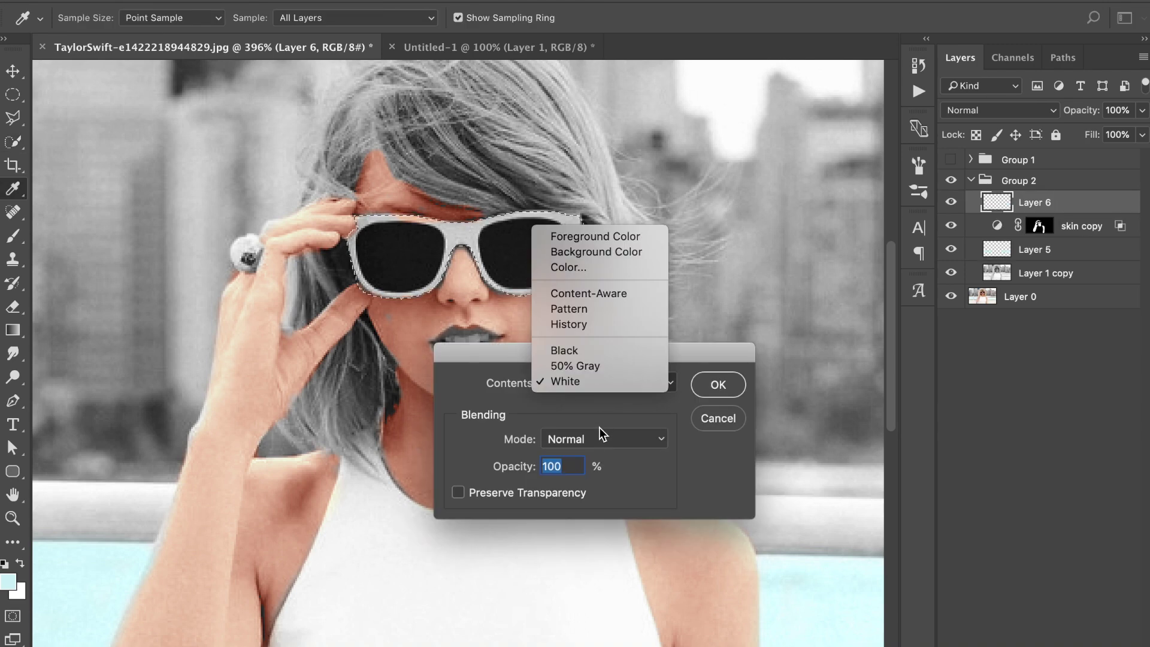
click(573, 271)
click(777, 233)
click(894, 244)
drag(730, 214, 718, 228)
click(1068, 208)
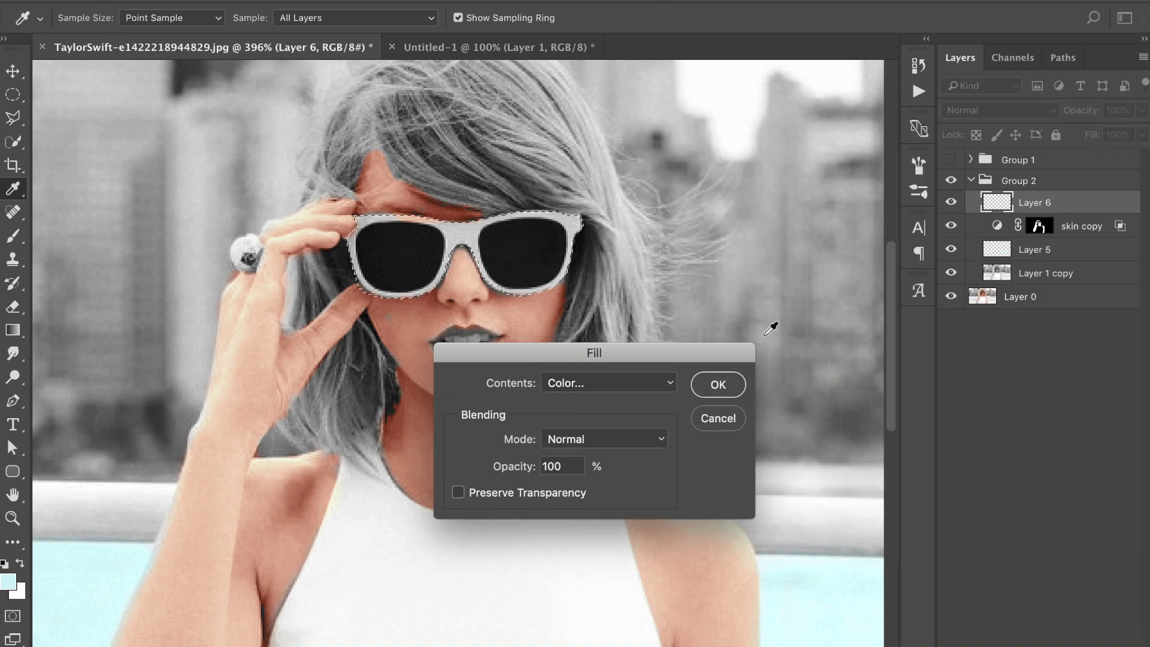
click(718, 384)
key(w)
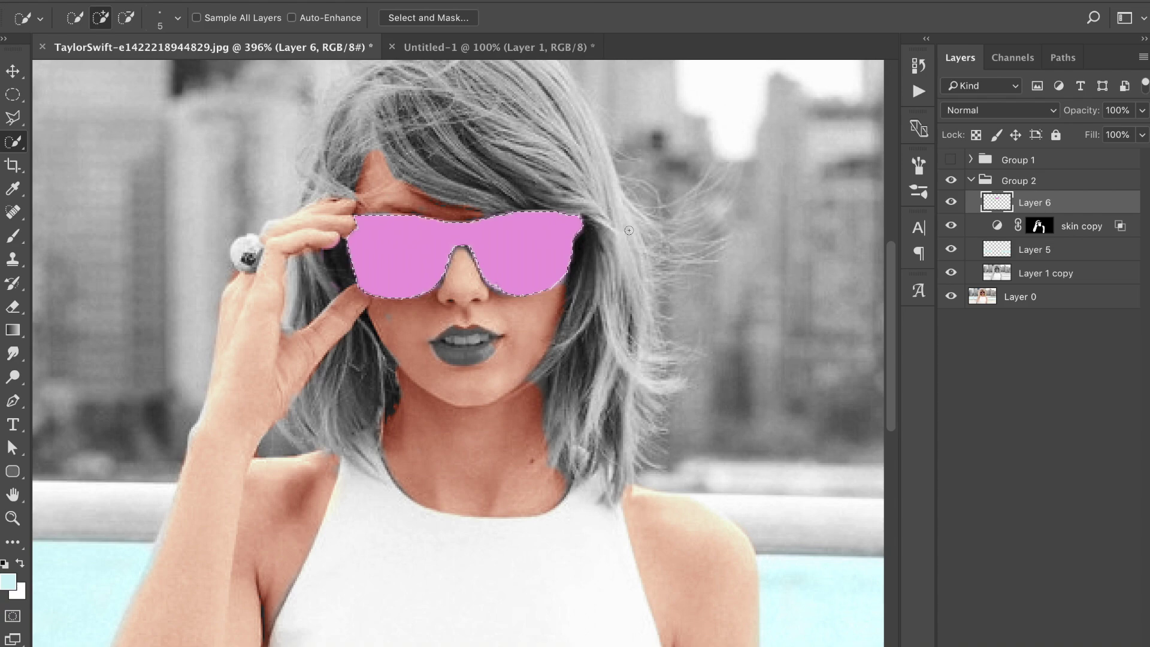
- Set the pink sunglasses layer's blend mode to Color and remove the selection
key(ctrl+minus)
key(ctrl+minus)
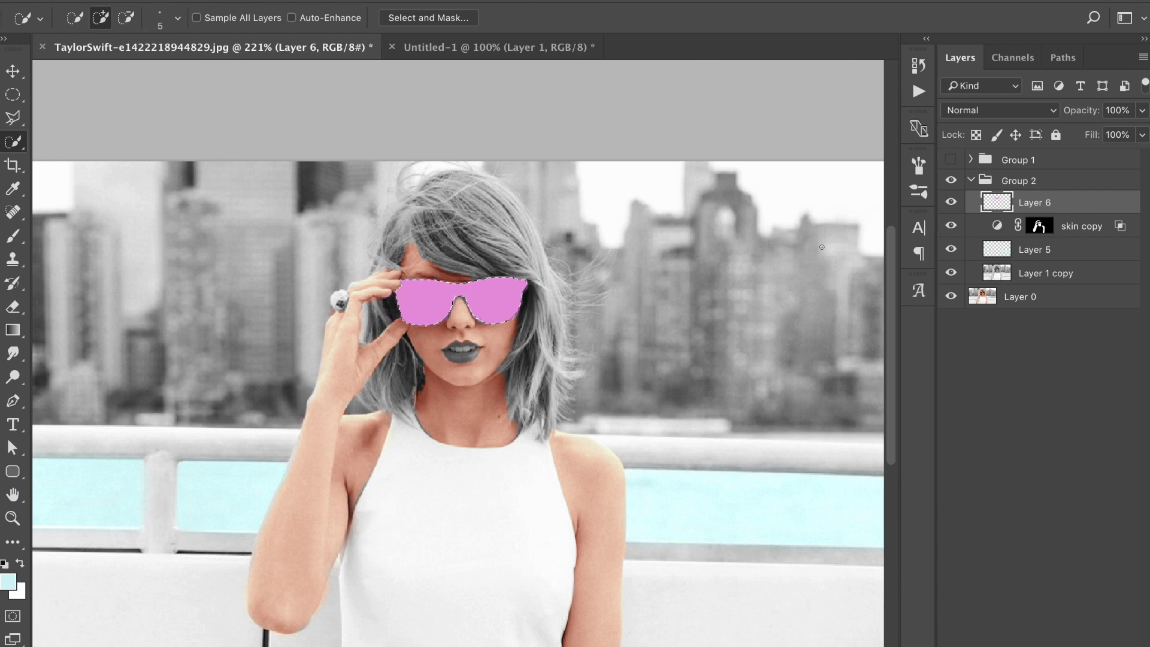
click(1018, 108)
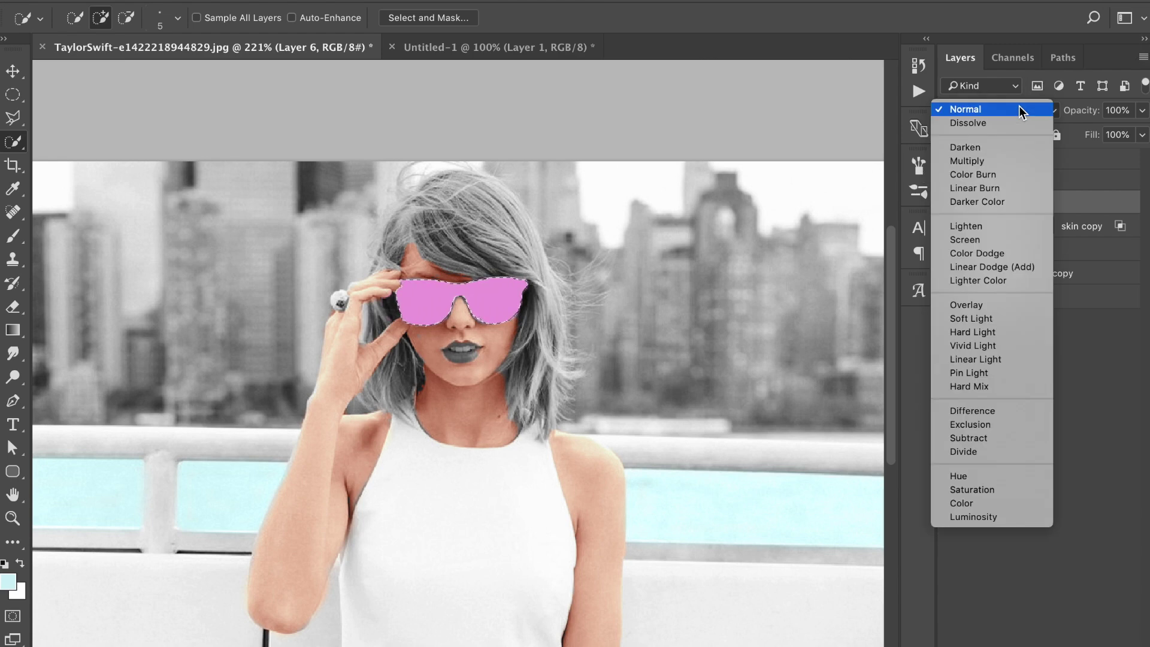
click(972, 504)
key(ctrl+d)
- Add a mask to the pink sunglasses layer and paint black over both lenses with a 35 px brush
scroll(534, 379, up, 3)
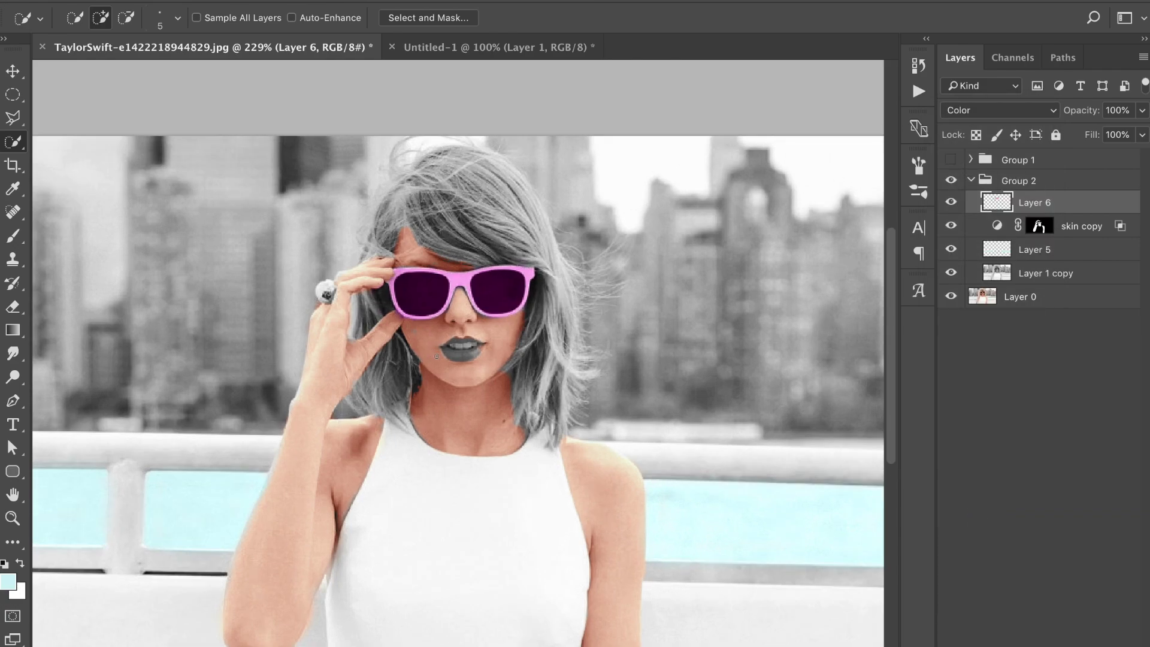
scroll(445, 223, up, 4)
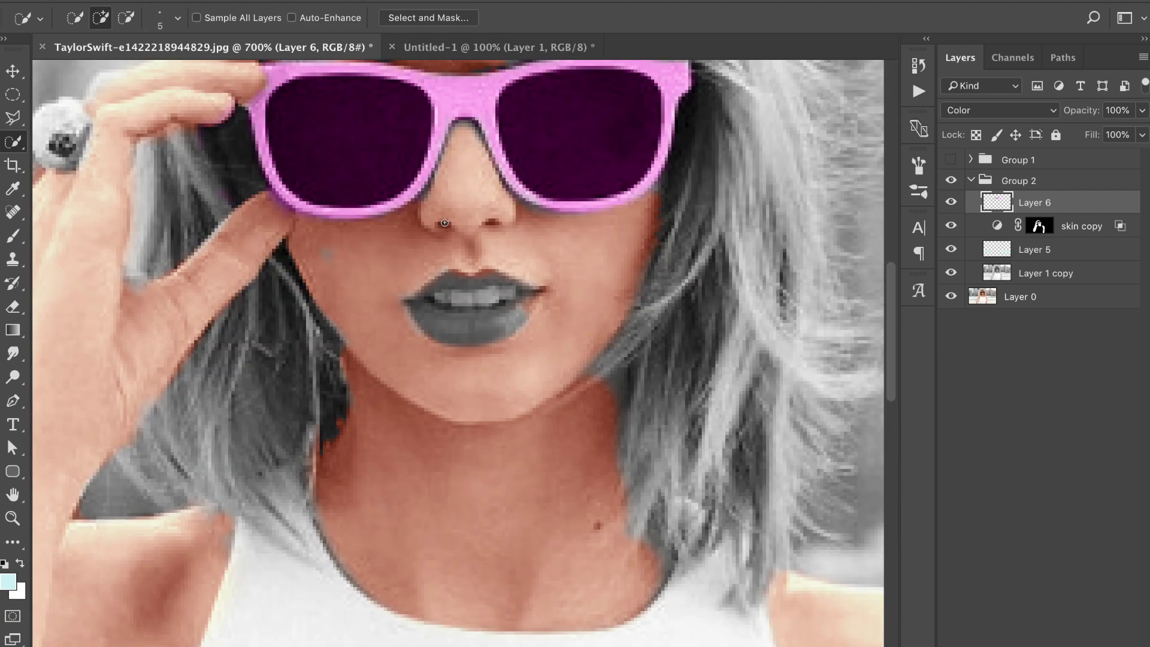
scroll(376, 170, up, 1)
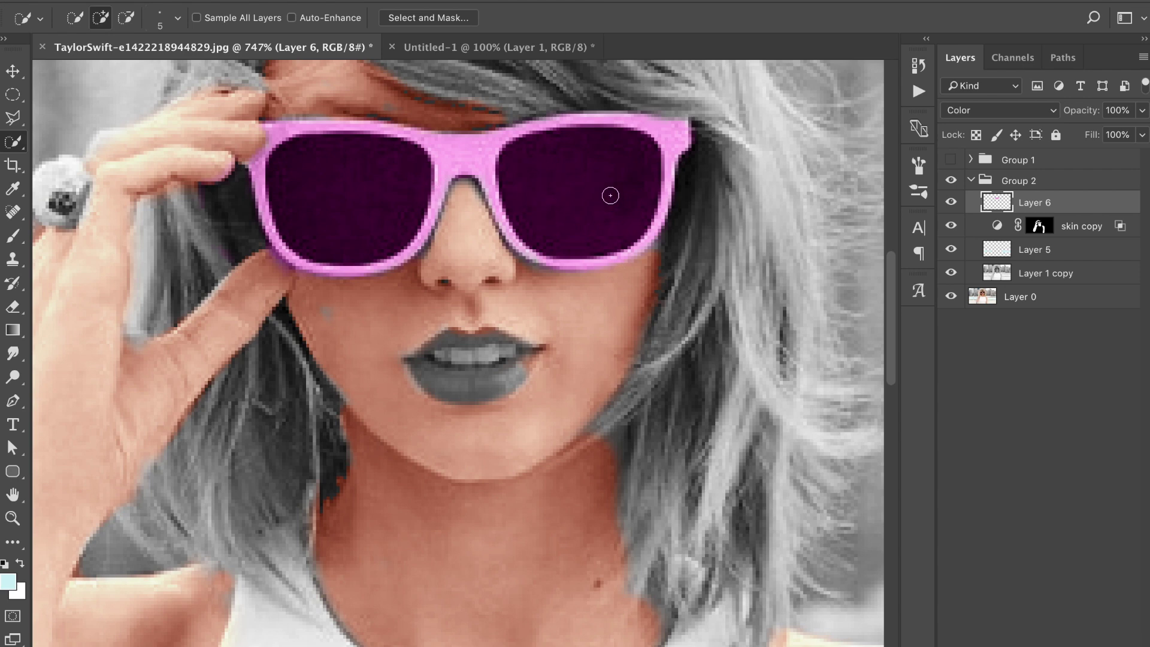
click(1025, 645)
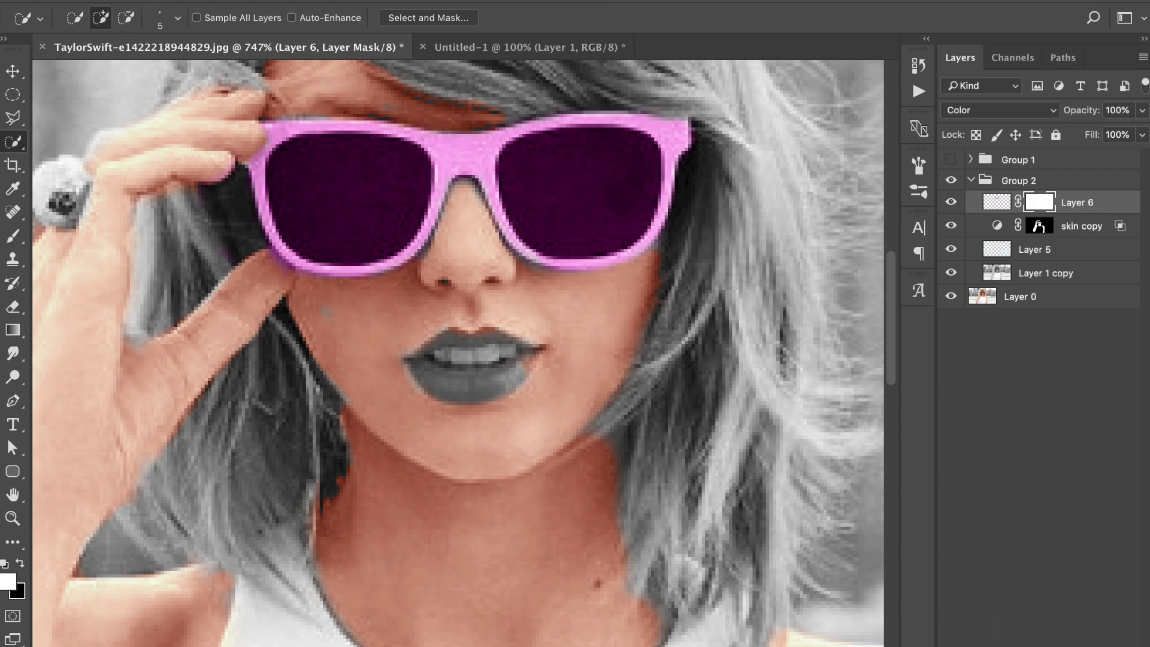
key(b)
key(x)
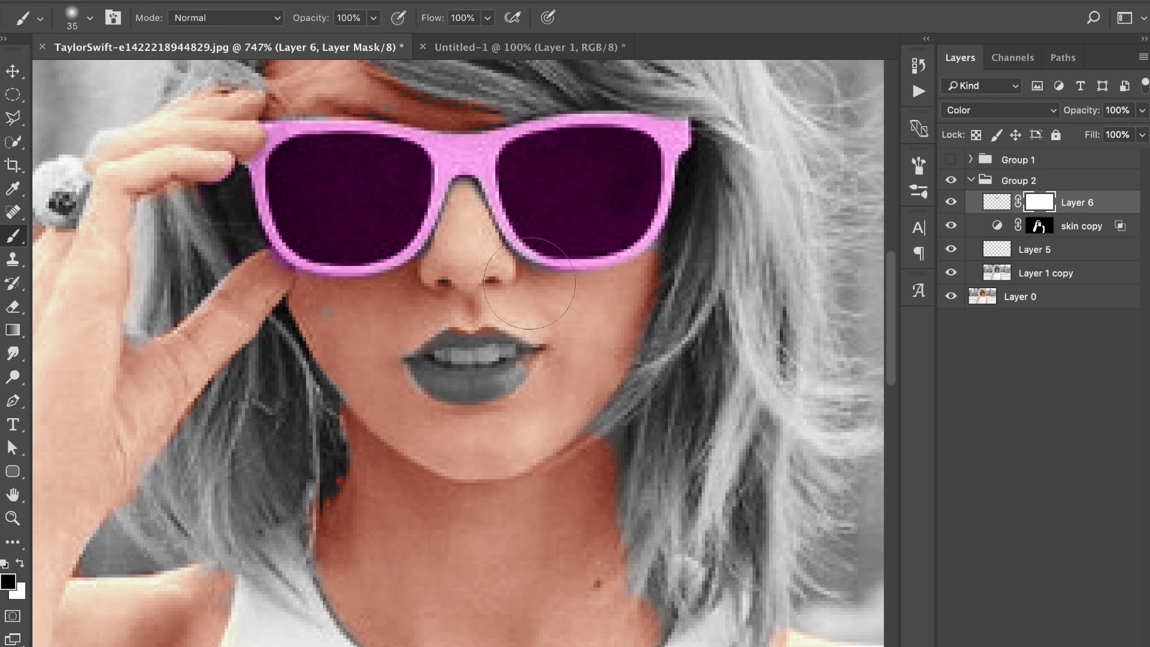
drag(590, 180, 570, 180)
drag(372, 193, 310, 200)
- Compare the colorized portrait with the original photo by hiding Group 2 and showing it again
scroll(622, 181, down, 5)
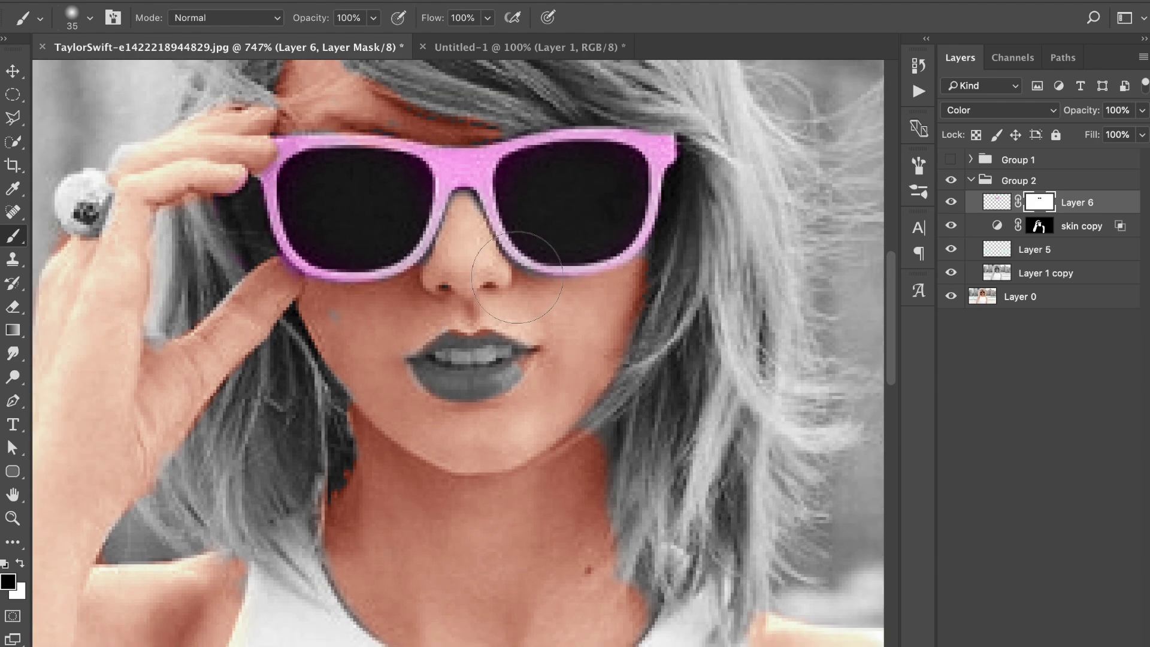
scroll(526, 257, down, 2)
scroll(492, 301, down, 1)
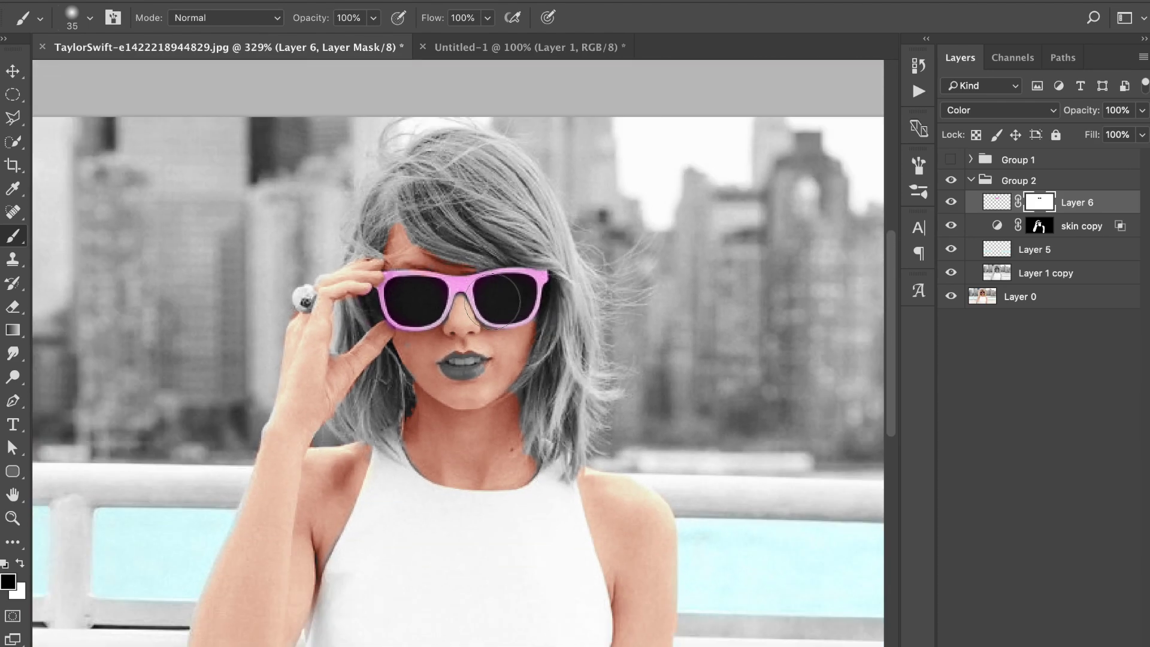
scroll(653, 282, down, 3)
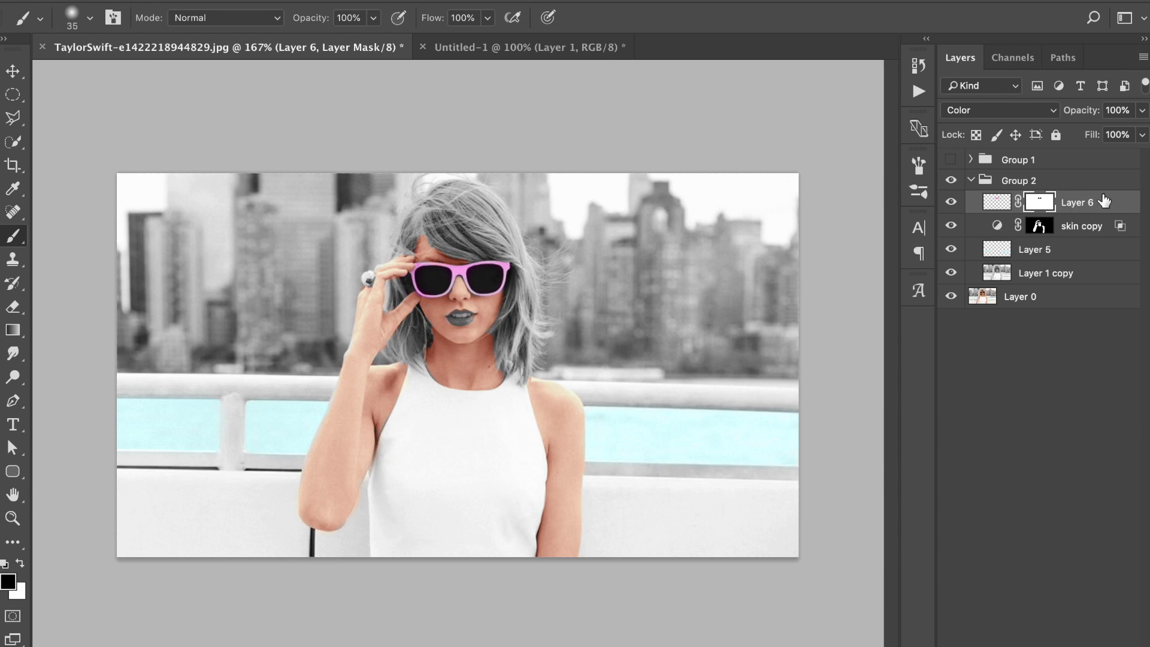
click(950, 180)
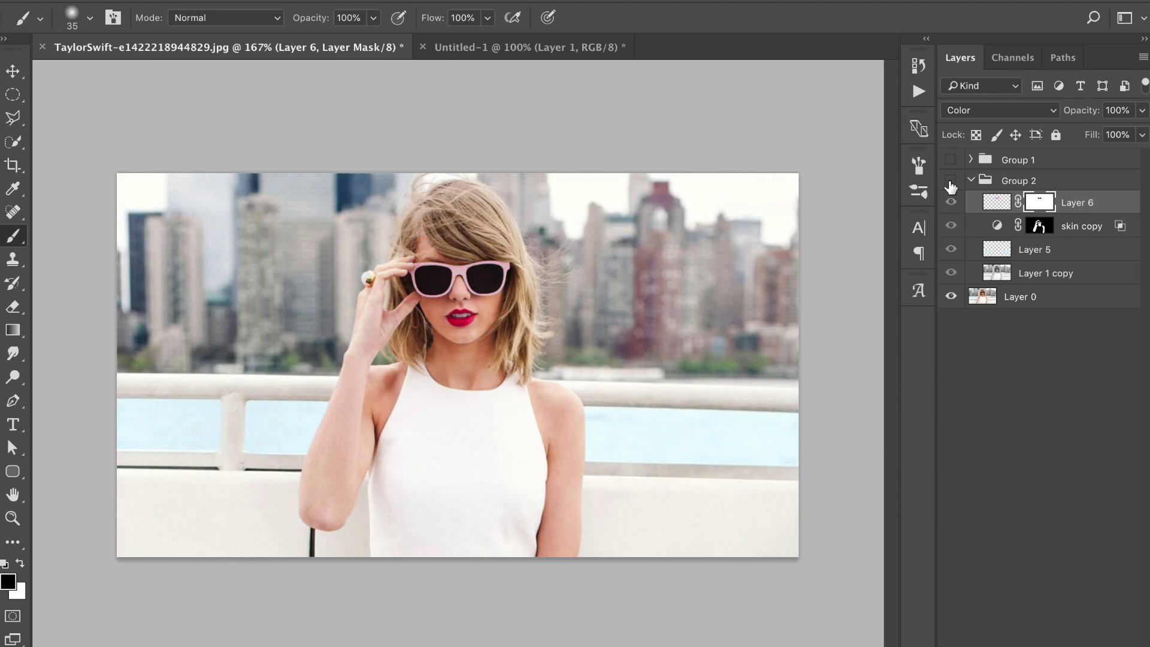
click(950, 181)
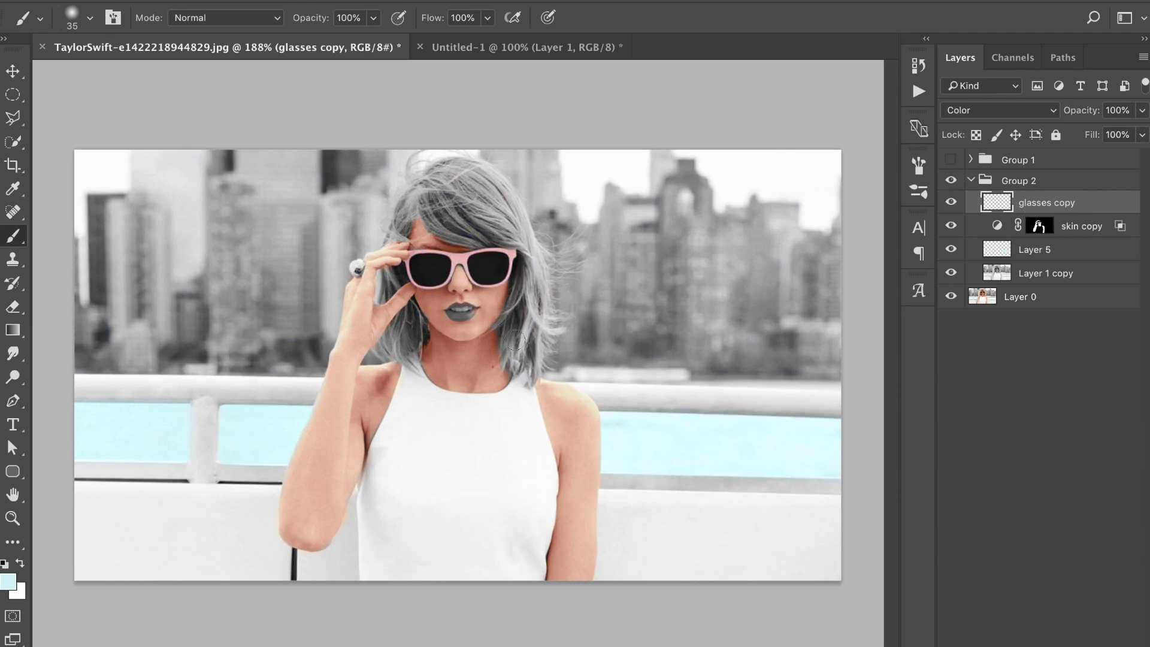
- Add a Curves adjustment layer above the glasses copy layer and show its Red channel
scroll(608, 176, up, 2)
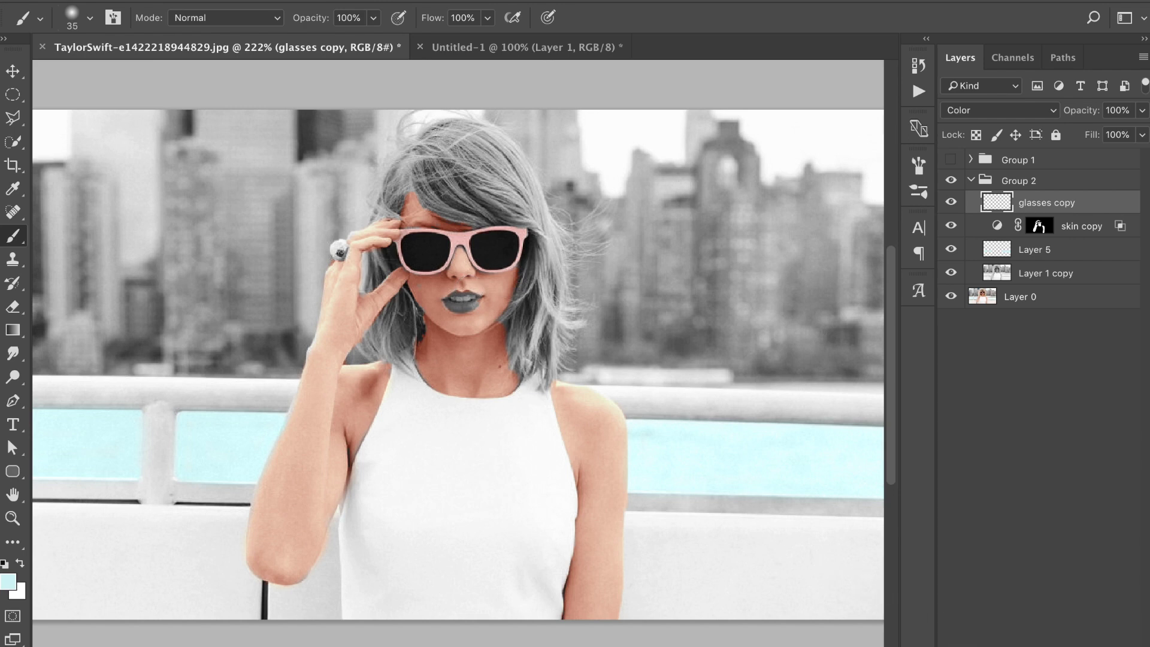
click(1066, 645)
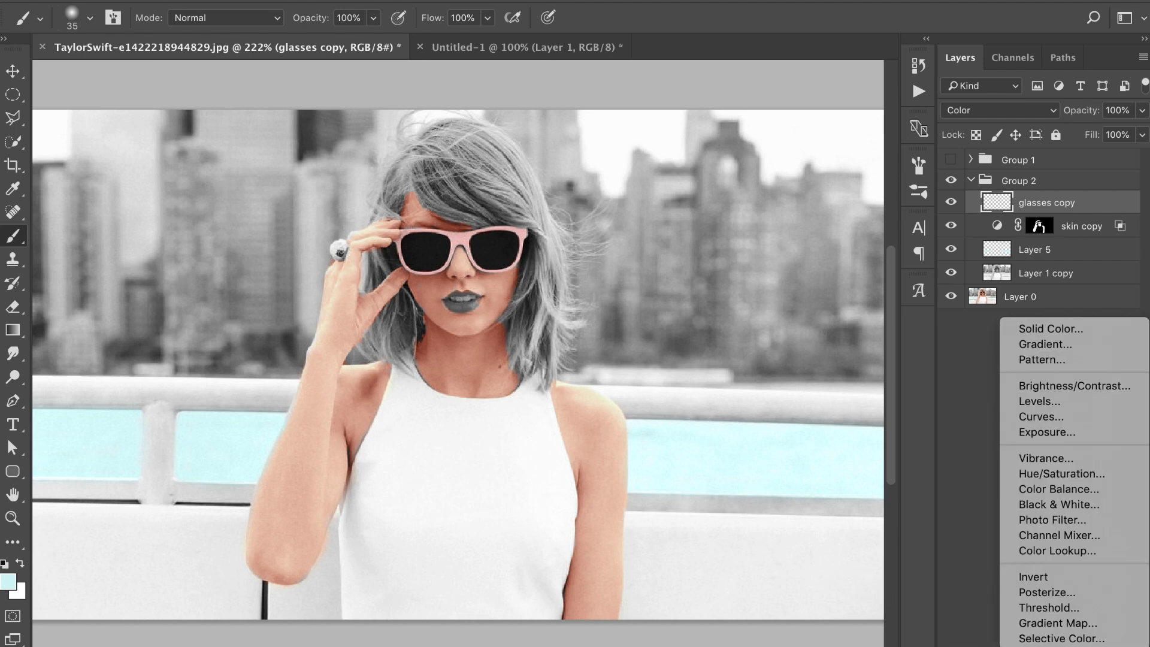
click(1037, 421)
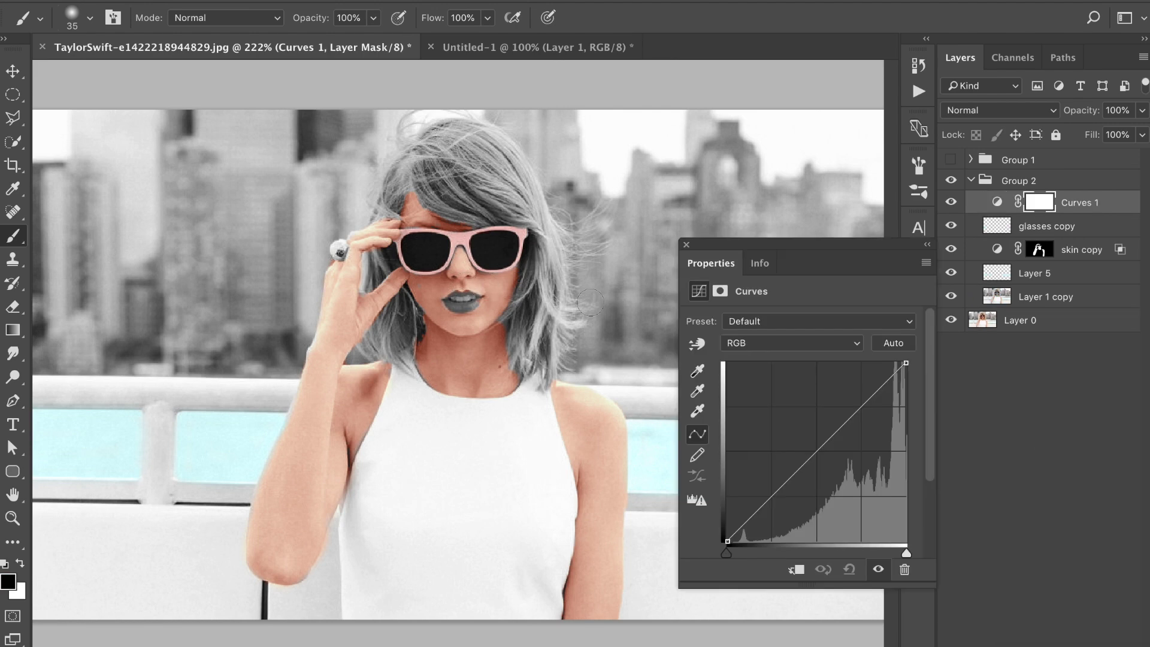
click(843, 342)
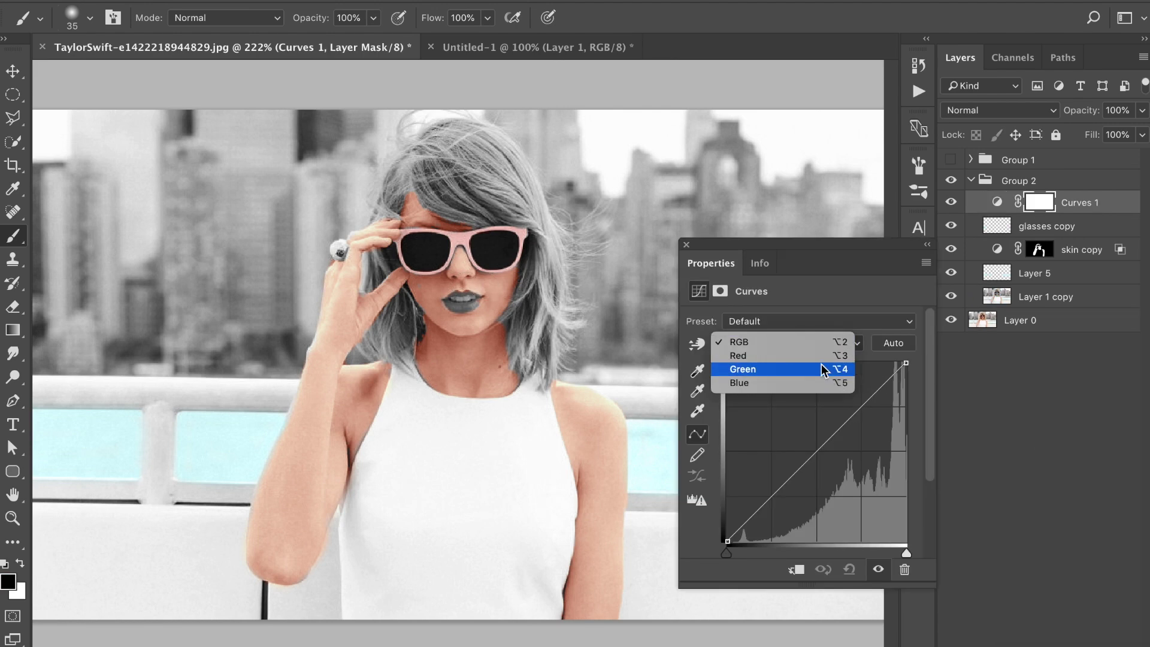
click(822, 359)
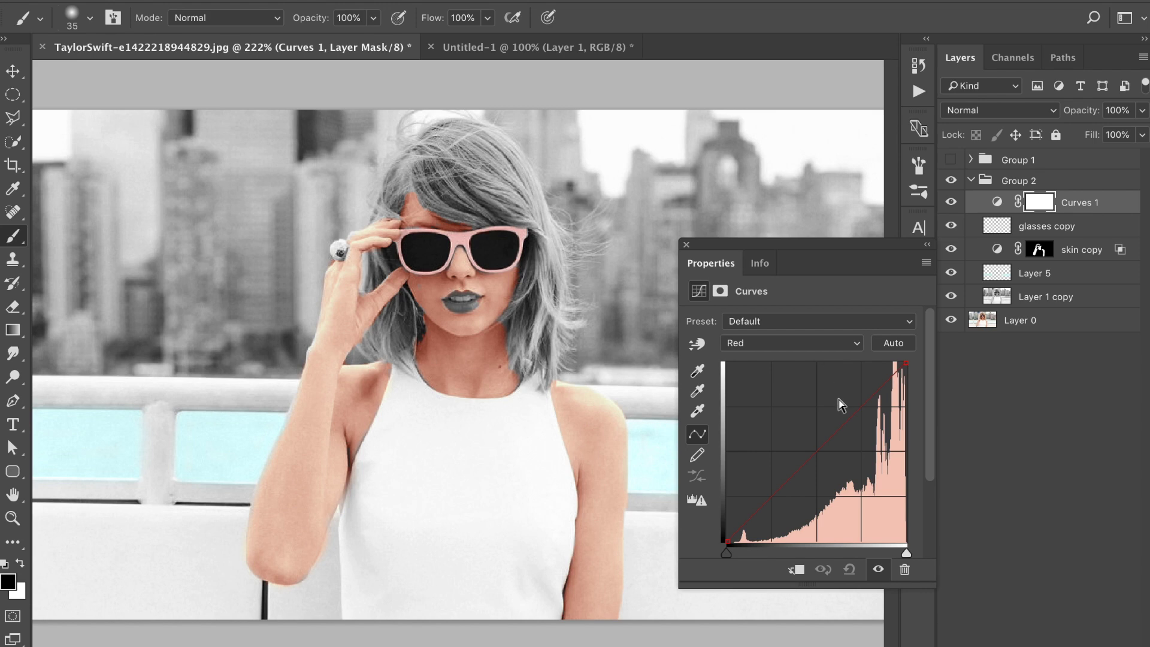
- Set the Midtones Cyan-Red value of the skin copy Color Balance to +52
click(999, 250)
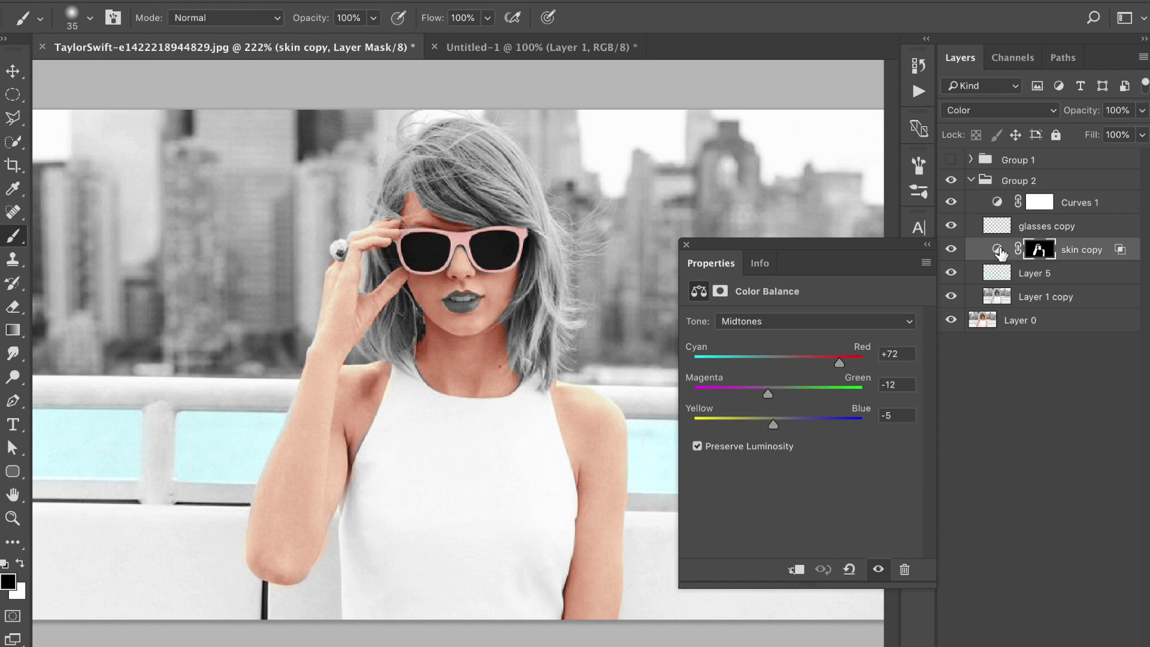
click(824, 358)
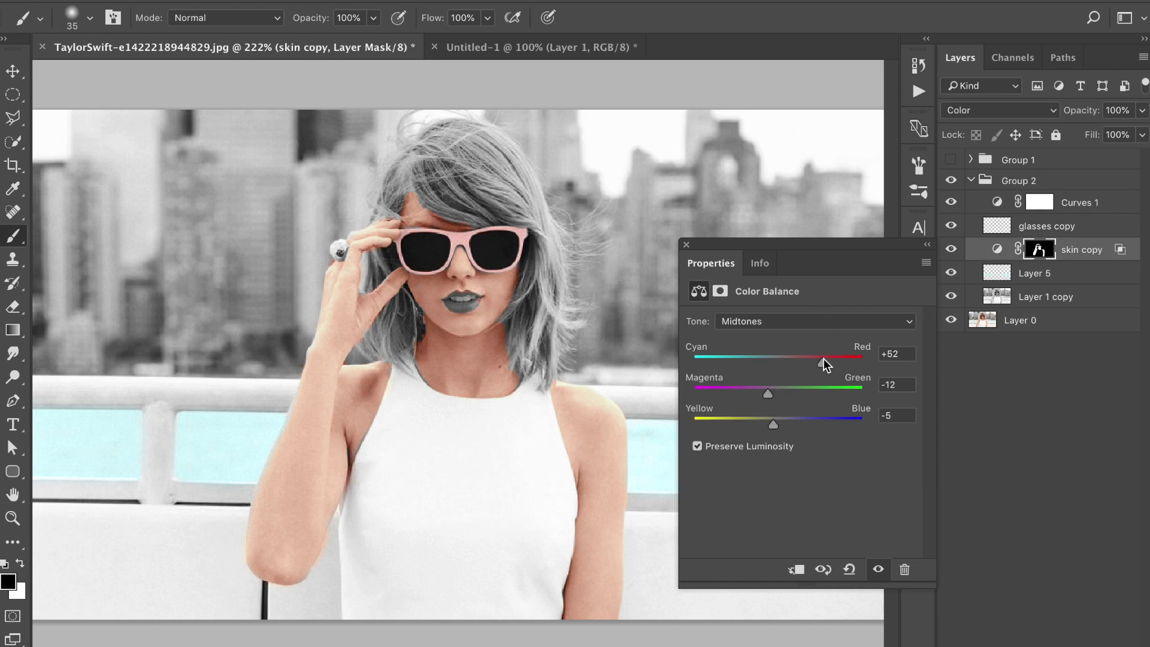
- Compare Group 2 with the original photo and raise the upper part of the Red curve in Curves 1
click(998, 203)
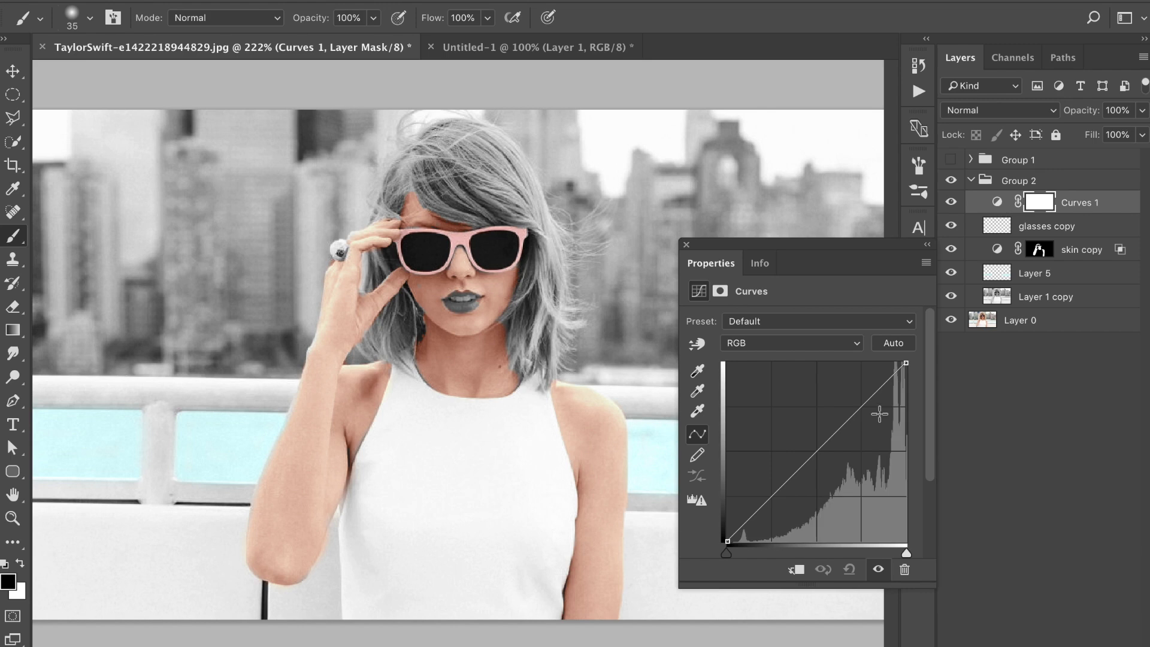
click(818, 354)
click(815, 357)
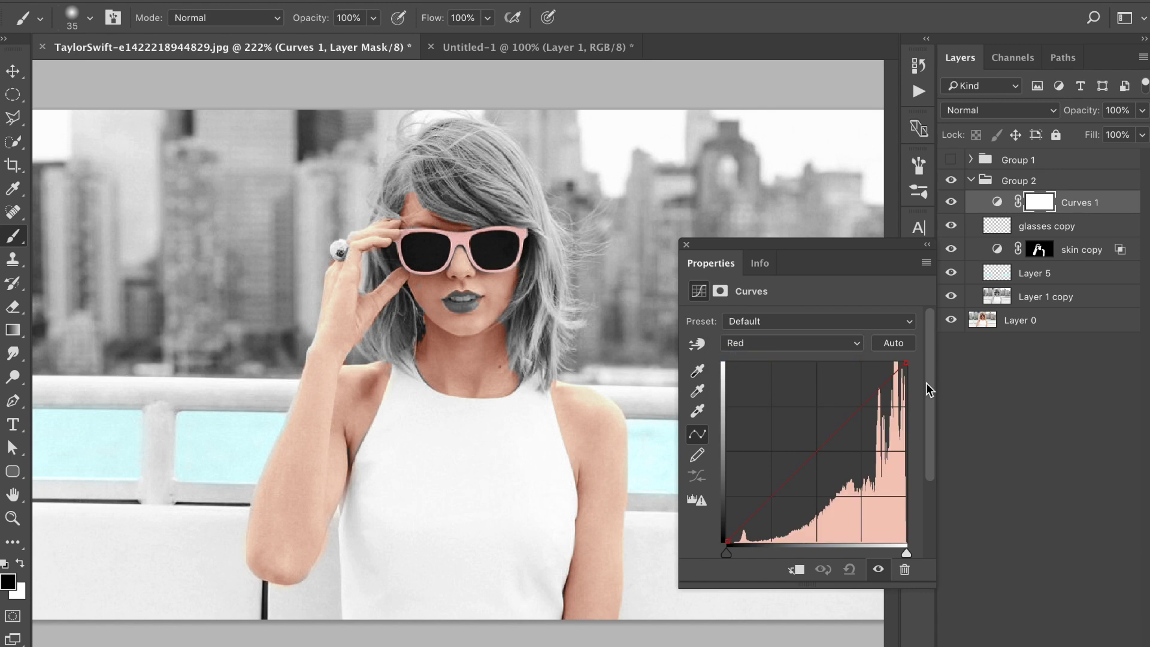
click(949, 181)
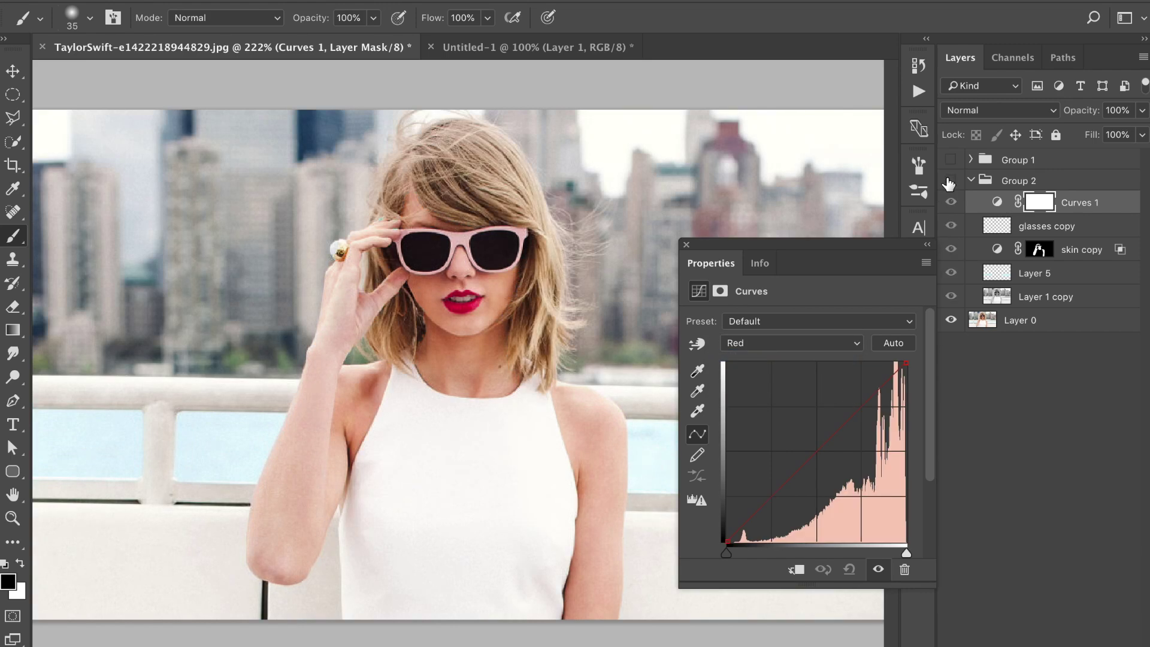
click(949, 181)
drag(866, 402, 877, 380)
- Add a midtone control point to the Green curve of Curves 1
click(814, 343)
click(778, 361)
click(809, 452)
- Add highlight and shadow points to the Blue curve of Curves 1 and lower both slightly
click(826, 343)
click(827, 355)
click(873, 385)
click(774, 488)
drag(872, 377, 874, 394)
drag(774, 488, 784, 503)
- Lower the midtone point of the Green curve in Curves 1 and close the adjustment settings
click(826, 342)
click(779, 329)
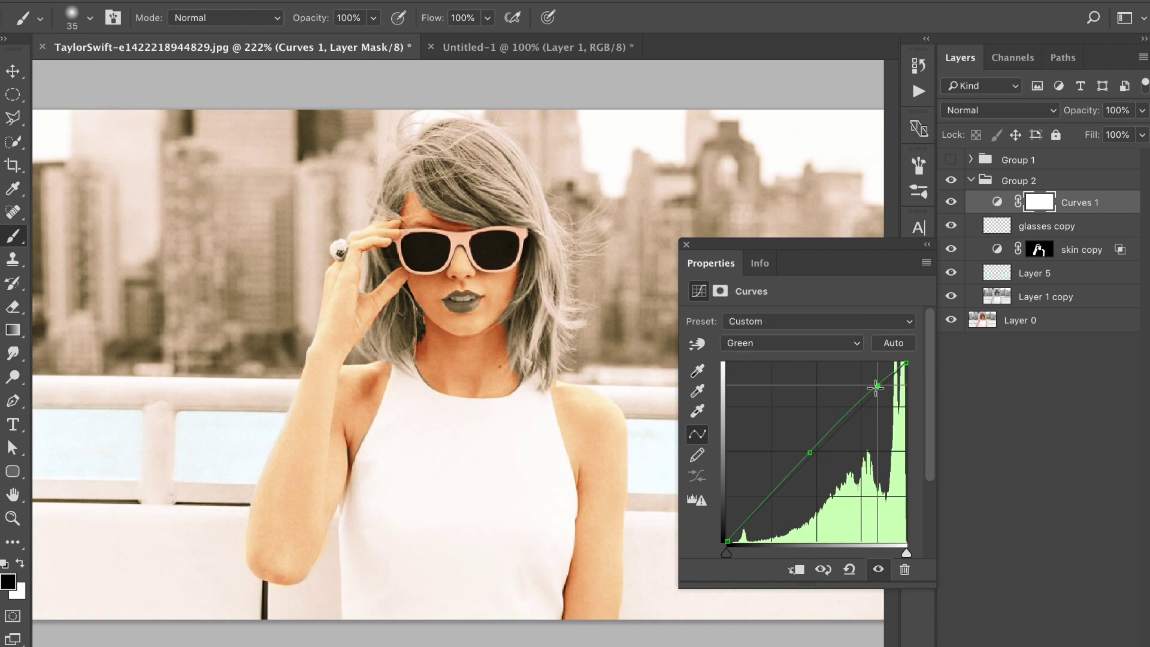
drag(811, 452, 813, 463)
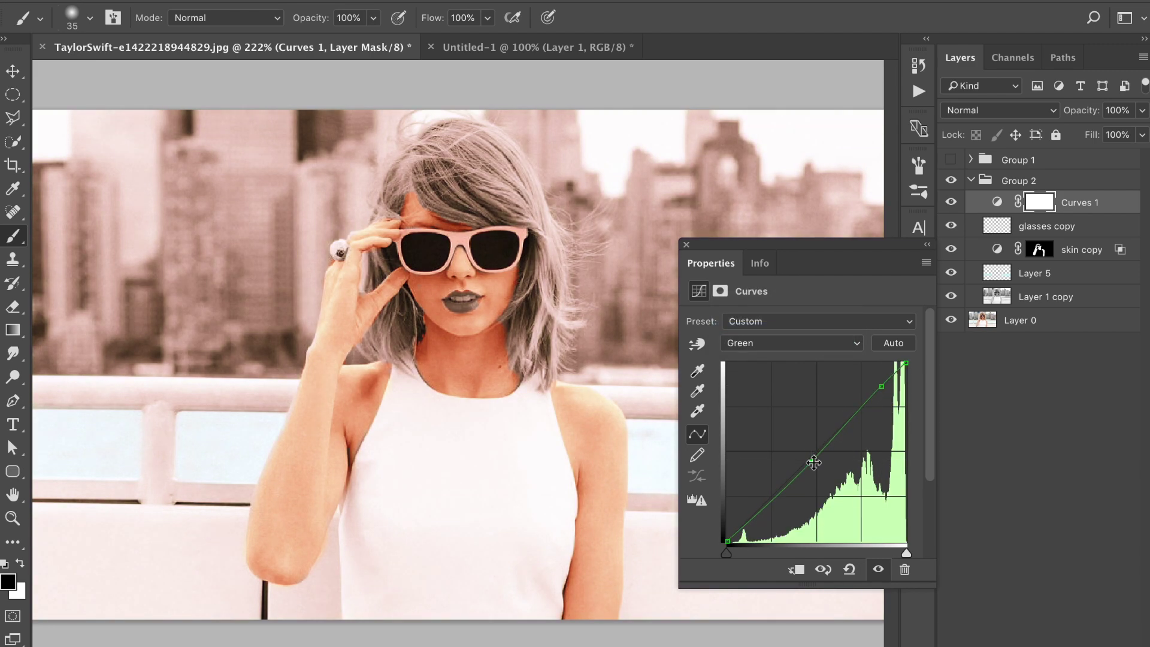
click(686, 244)
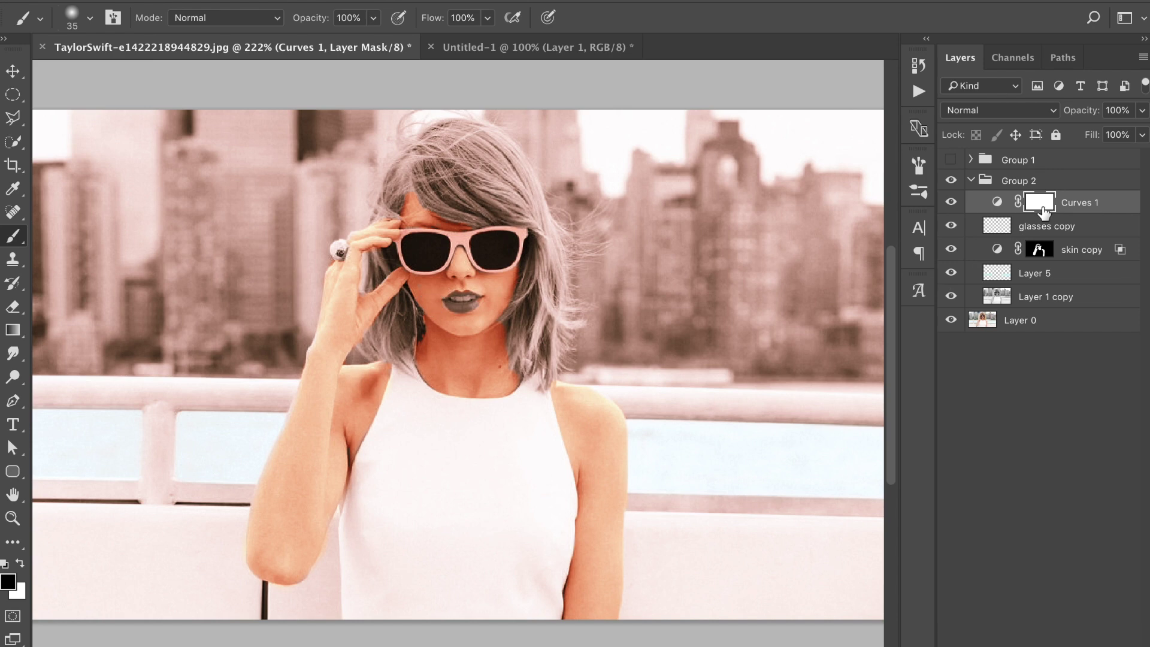
- Invert the Curves 1 mask to black and paint white over the main part of the hair with a 50 px brush
key(super+i)
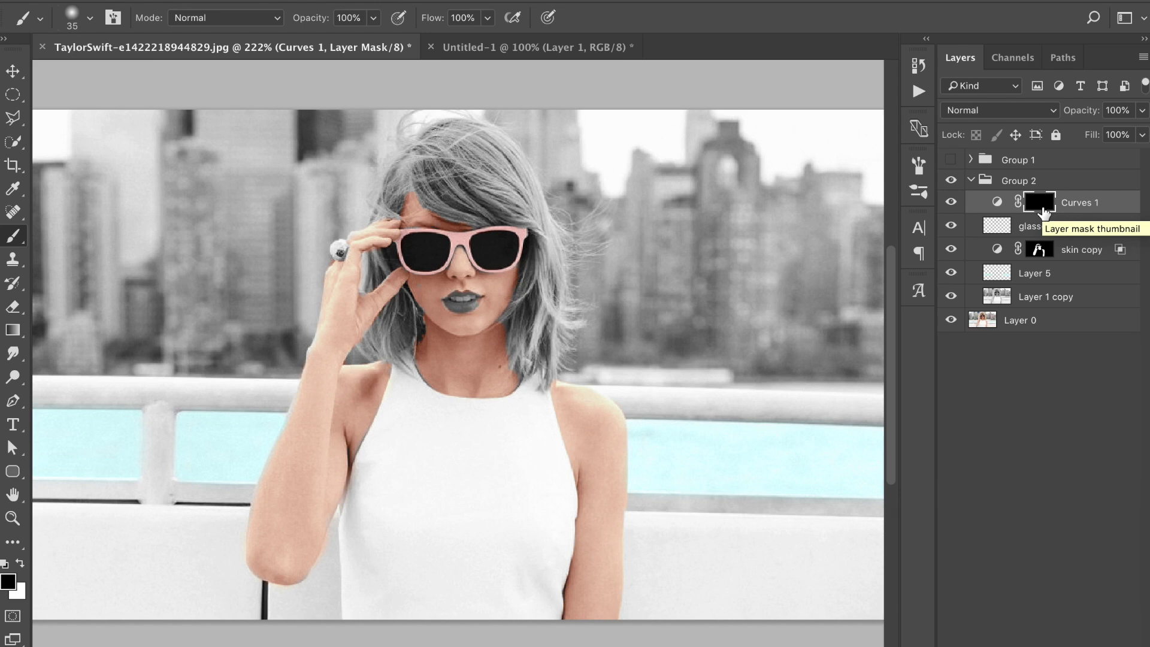
key(x)
key(bracketright)
key(bracketright)
key(bracketright)
key(bracketright)
key(bracketright)
key(bracketright)
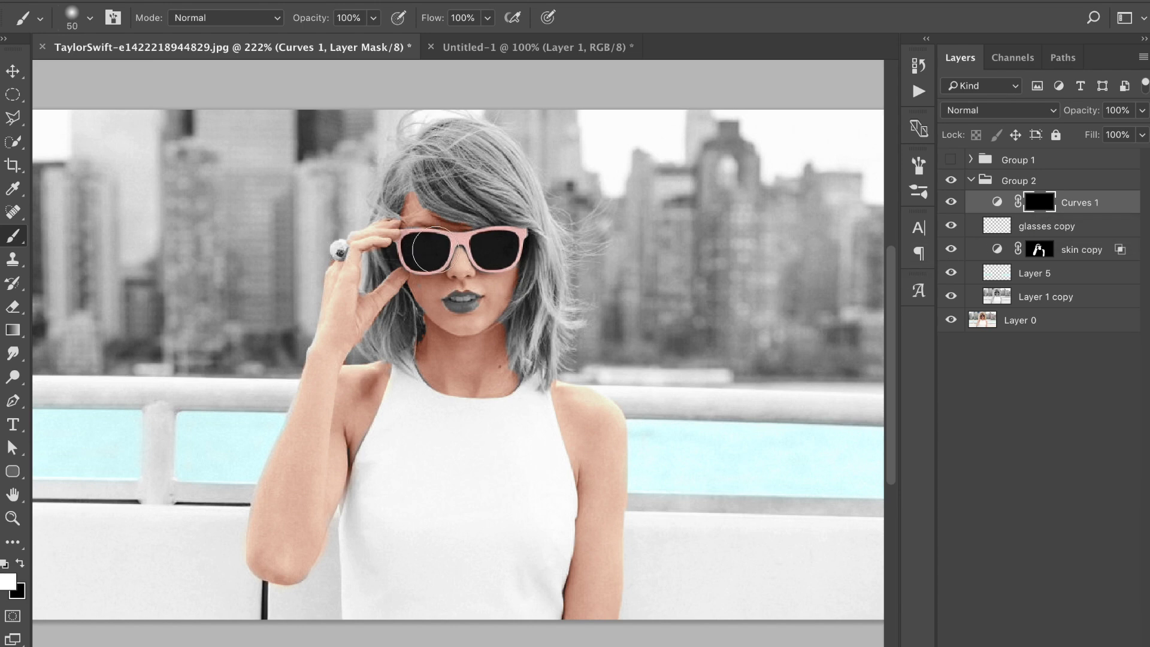
mouse_move(479, 157)
mouse_down()
mouse_move(453, 166)
mouse_move(491, 188)
mouse_move(495, 179)
mouse_move(441, 175)
mouse_move(513, 192)
mouse_move(581, 292)
mouse_move(547, 230)
mouse_move(540, 338)
mouse_move(521, 326)
mouse_move(504, 335)
mouse_move(532, 316)
mouse_move(517, 373)
mouse_move(574, 316)
mouse_up()
- Paint white on the Curves 1 mask over the outer hair strands and crown with a smaller brush
key(bracketleft)
key(bracketleft)
key(bracketleft)
key(bracketleft)
mouse_move(392, 199)
mouse_down()
mouse_move(382, 276)
mouse_move(416, 338)
mouse_move(400, 323)
mouse_move(393, 335)
mouse_move(406, 307)
mouse_move(399, 358)
mouse_move(371, 353)
mouse_up()
mouse_move(370, 193)
mouse_down()
mouse_move(446, 136)
mouse_move(391, 138)
mouse_move(407, 118)
mouse_up()
mouse_move(584, 225)
mouse_down()
mouse_move(578, 236)
mouse_move(596, 226)
mouse_move(599, 243)
mouse_move(565, 230)
mouse_move(562, 333)
mouse_move(617, 292)
mouse_up()
- Switch the painting color to black for the Curves 1 mask and enlarge the brush to 600 px
key(x)
key(bracketright)
key(bracketright)
key(bracketright)
key(bracketright)
key(bracketright)
key(bracketright)
key(bracketright)
key(bracketright)
key(bracketright)
key(bracketright)
key(bracketright)
key(bracketright)
key(bracketright)
key(bracketright)
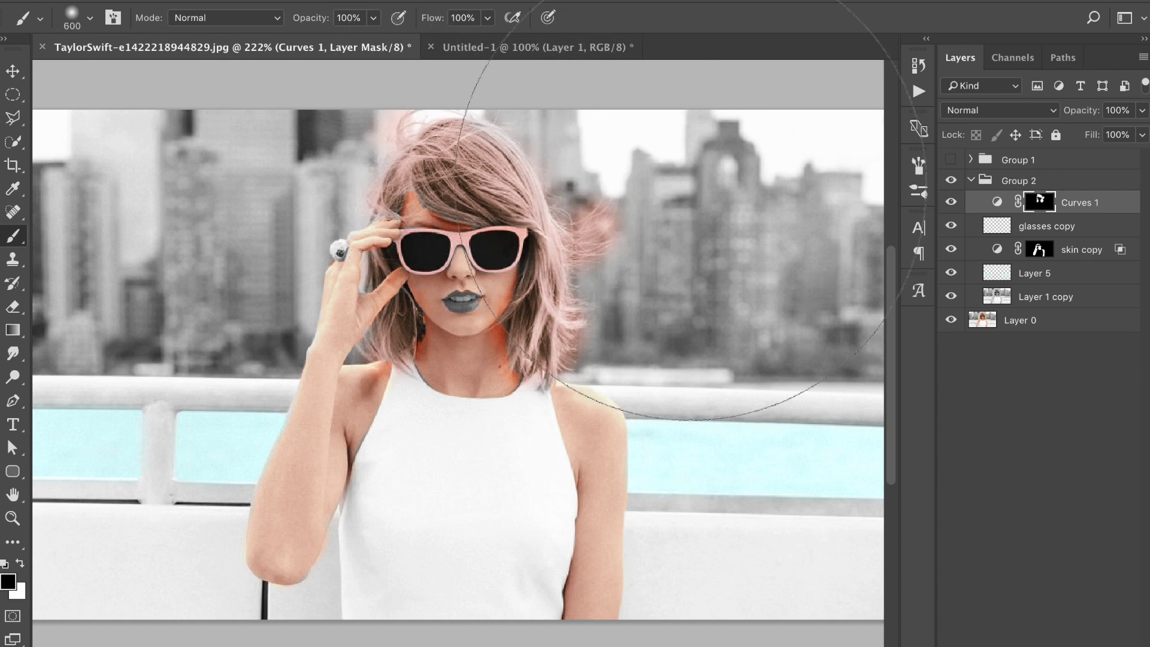
right_click(653, 318)
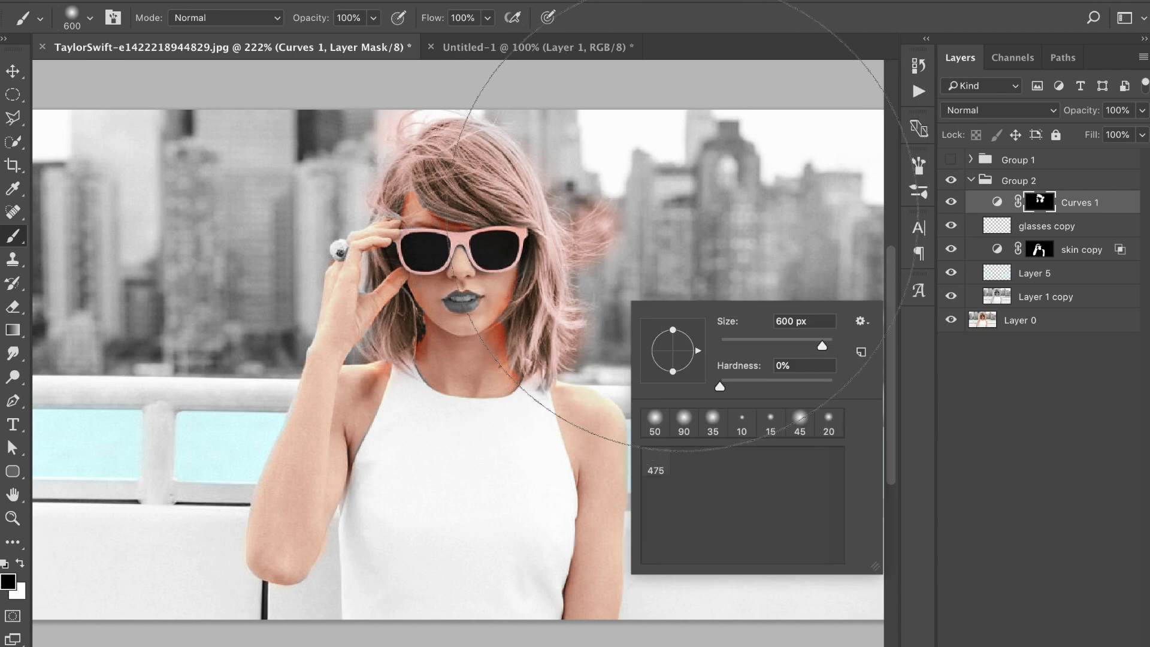
scroll(629, 270, down, 4)
scroll(485, 372, down, 2)
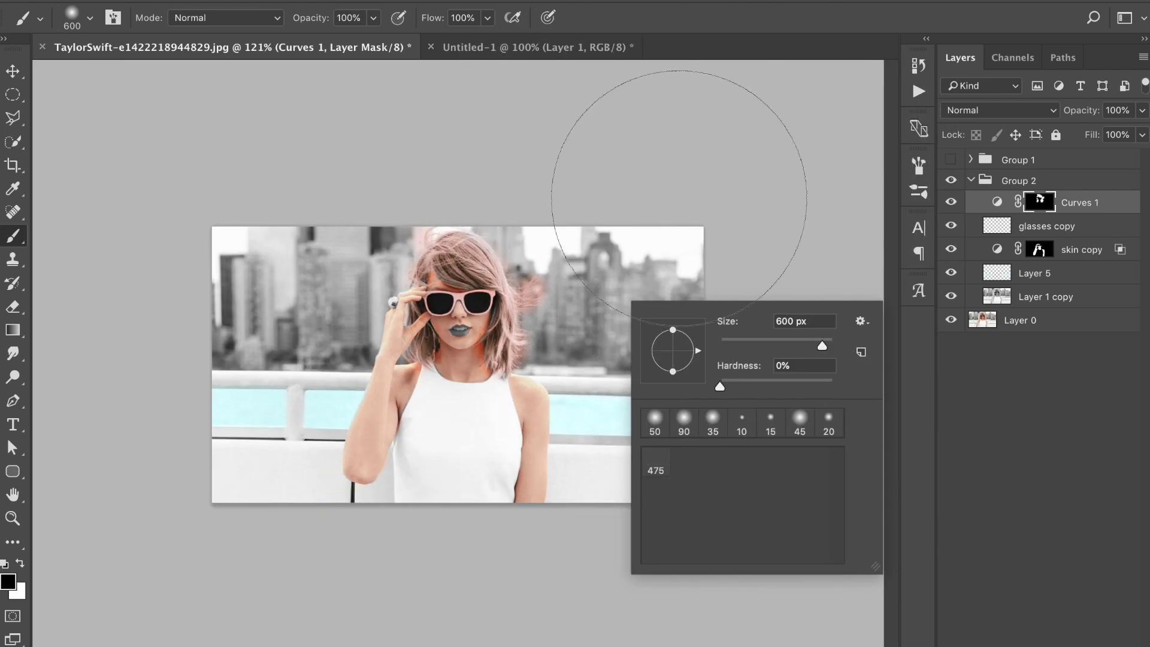
key(Escape)
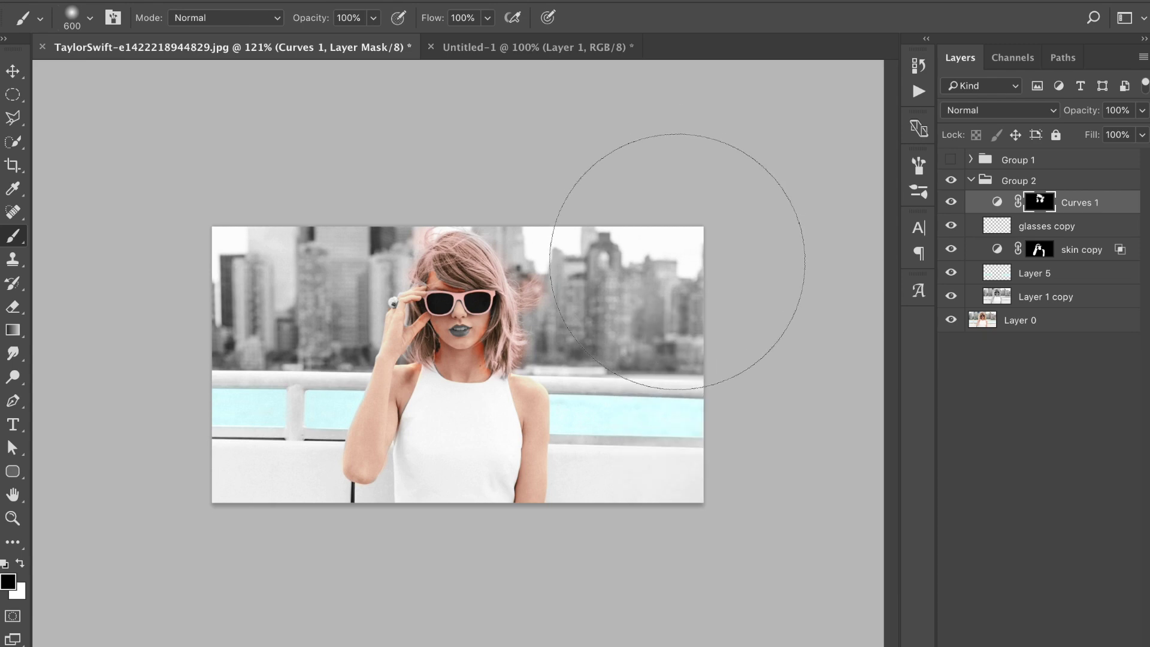
scroll(673, 246, up, 6)
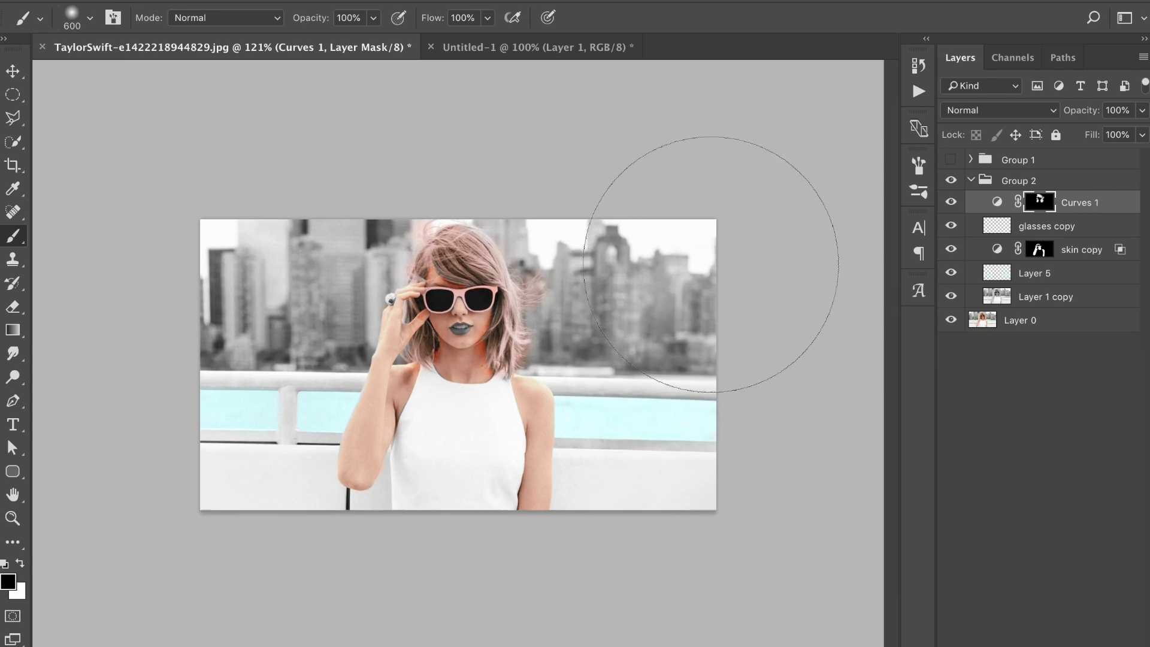
scroll(455, 353, up, 3)
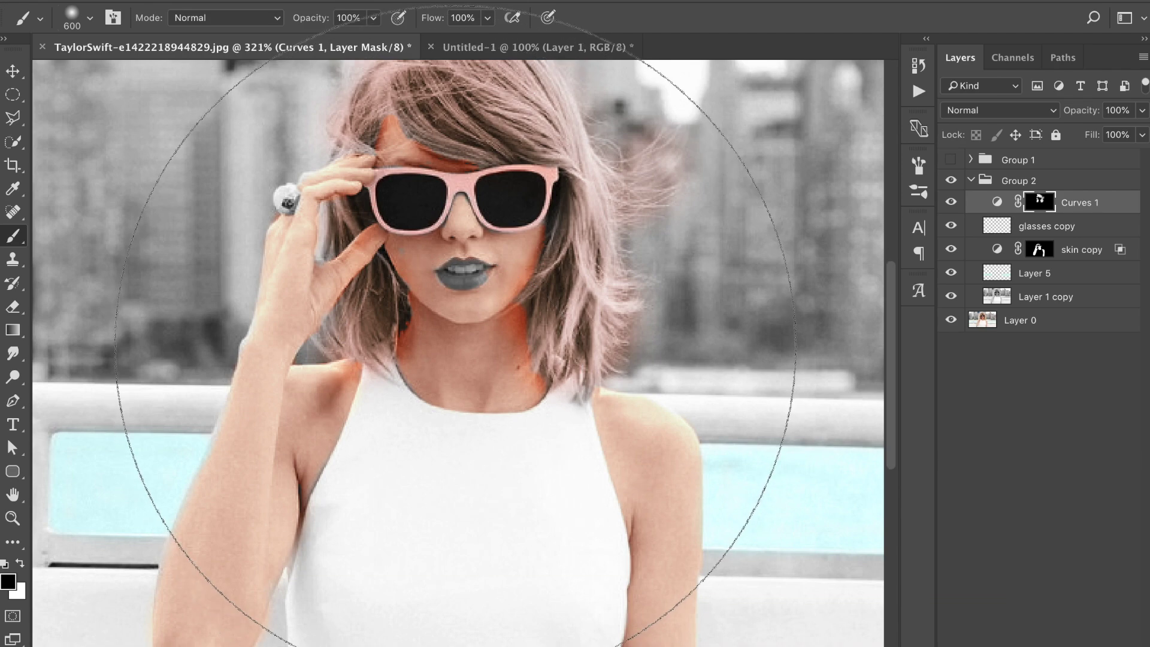
scroll(449, 359, down, 4)
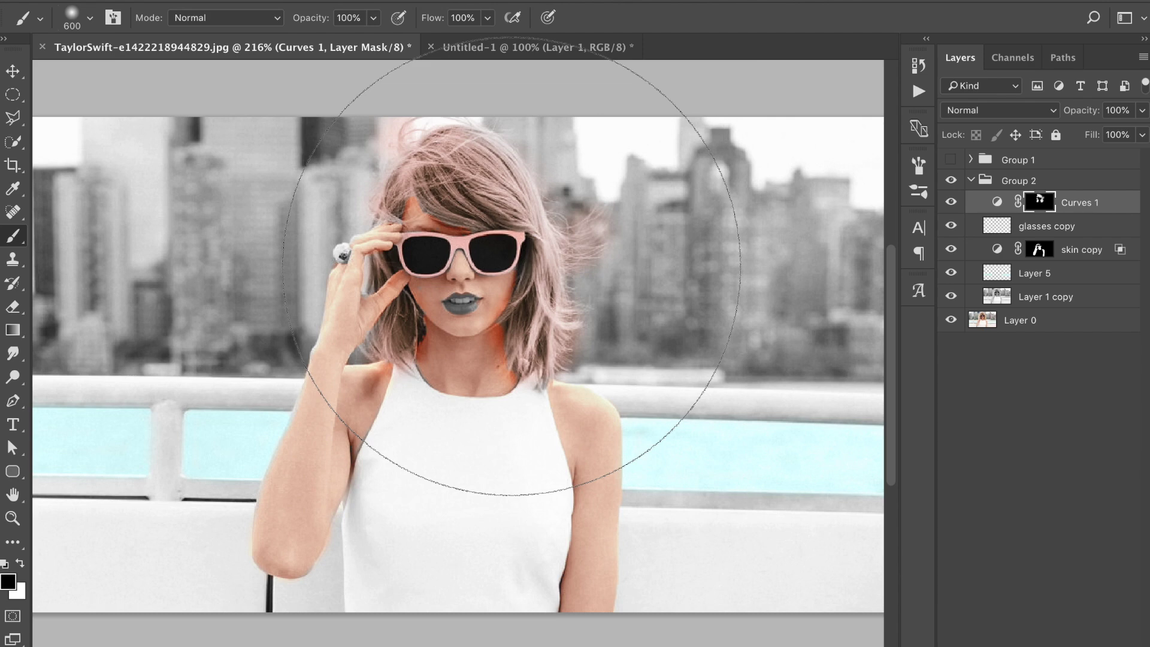
- Reduce the brush to 30 px and alternate between black and white as the painting color for the Curves 1 mask
key(bracketleft)
key(bracketleft)
key(bracketleft)
key(bracketleft)
key(bracketleft)
key(bracketleft)
key(bracketleft)
key(bracketleft)
key(bracketleft)
key(bracketleft)
key(bracketleft)
key(bracketleft)
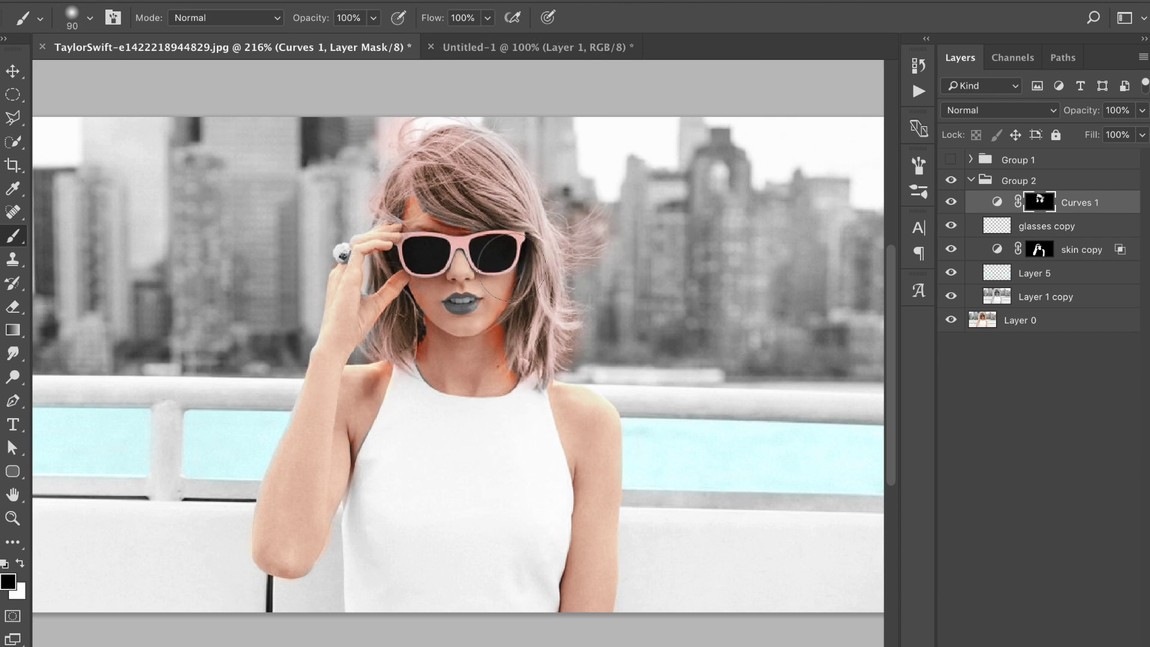
key(bracketleft)
key(bracketleft)
key(bracketleft)
key(bracketleft)
key(x)
key(x)
key(x)
key(x)
key(x)
key(x)
key(x)
key(x)
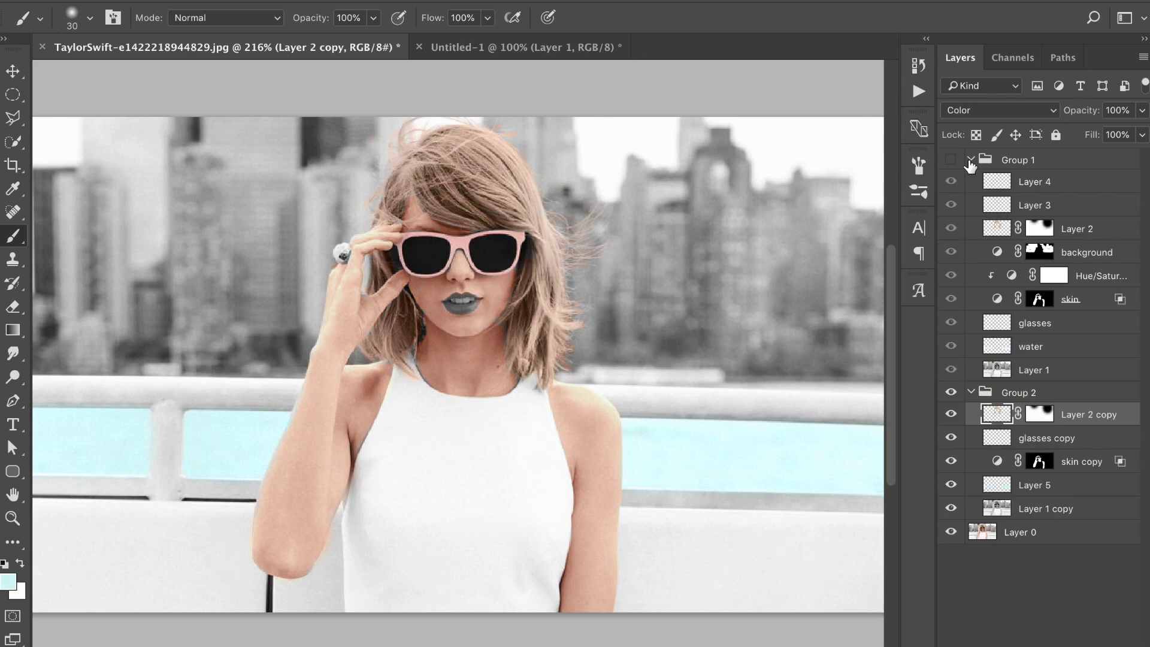
- Add a new layer above Layer 2 copy in Group 2 and set the foreground color to a deep magenta pink
click(970, 160)
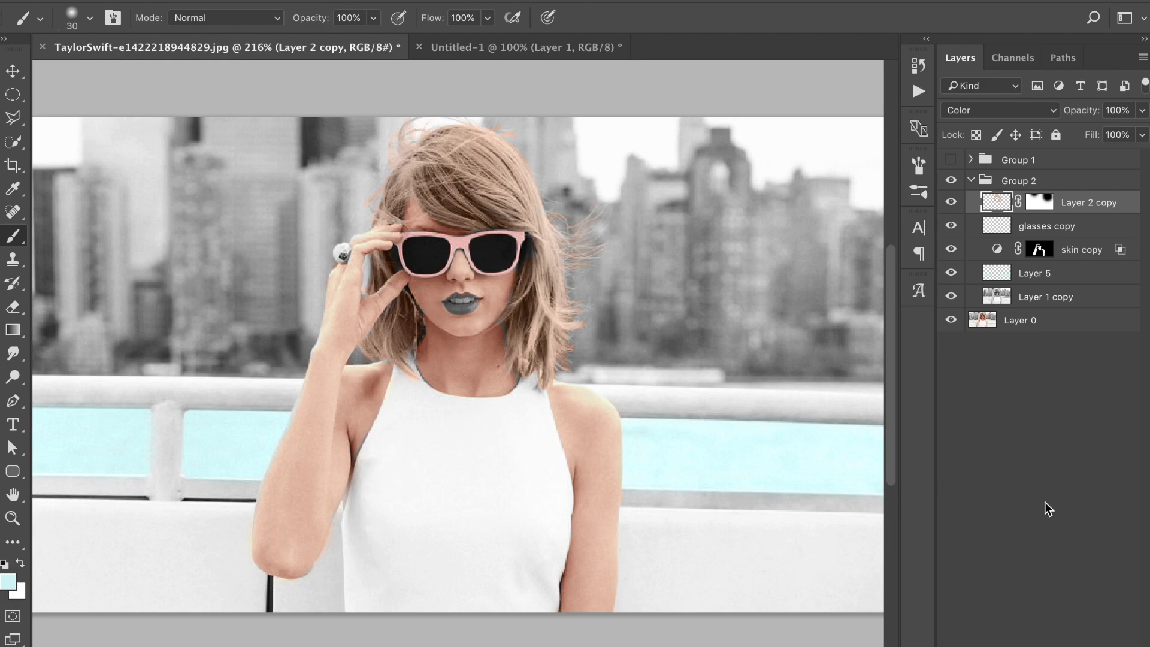
key(super+shift+alt+n)
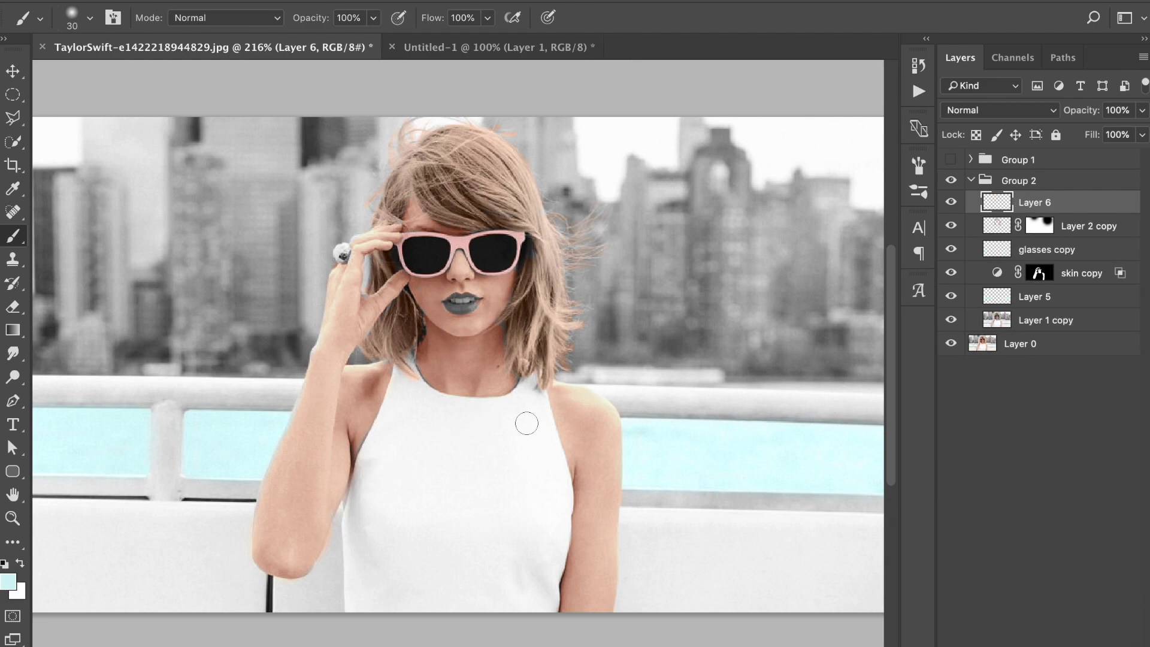
scroll(526, 418, up, 3)
scroll(446, 259, up, 3)
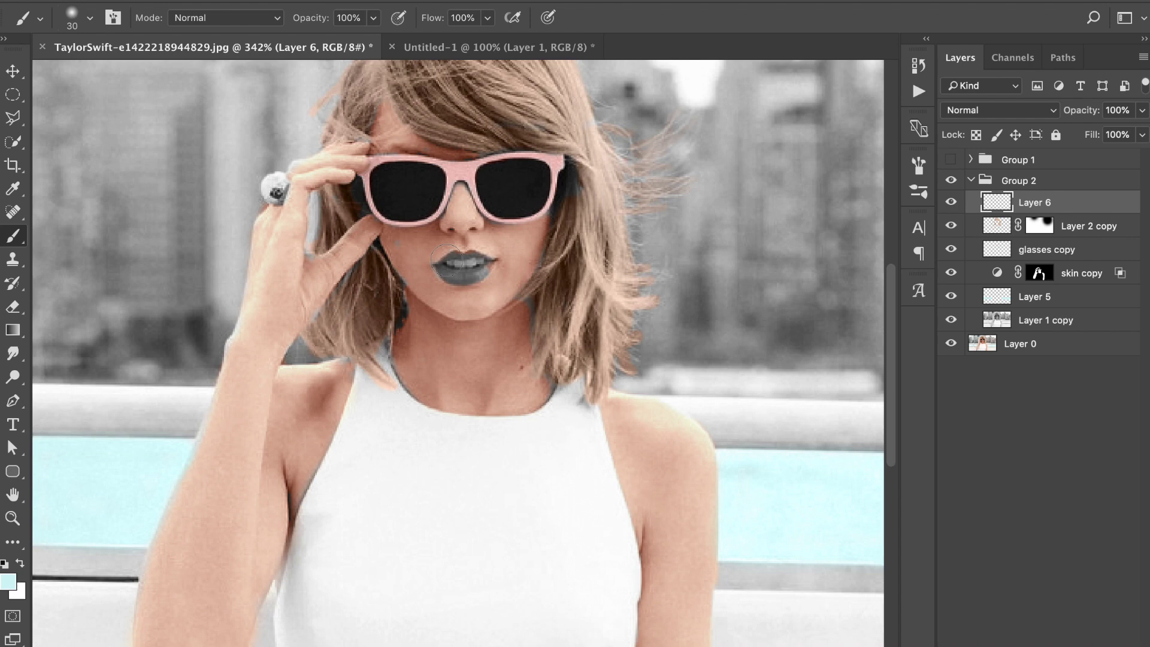
click(8, 581)
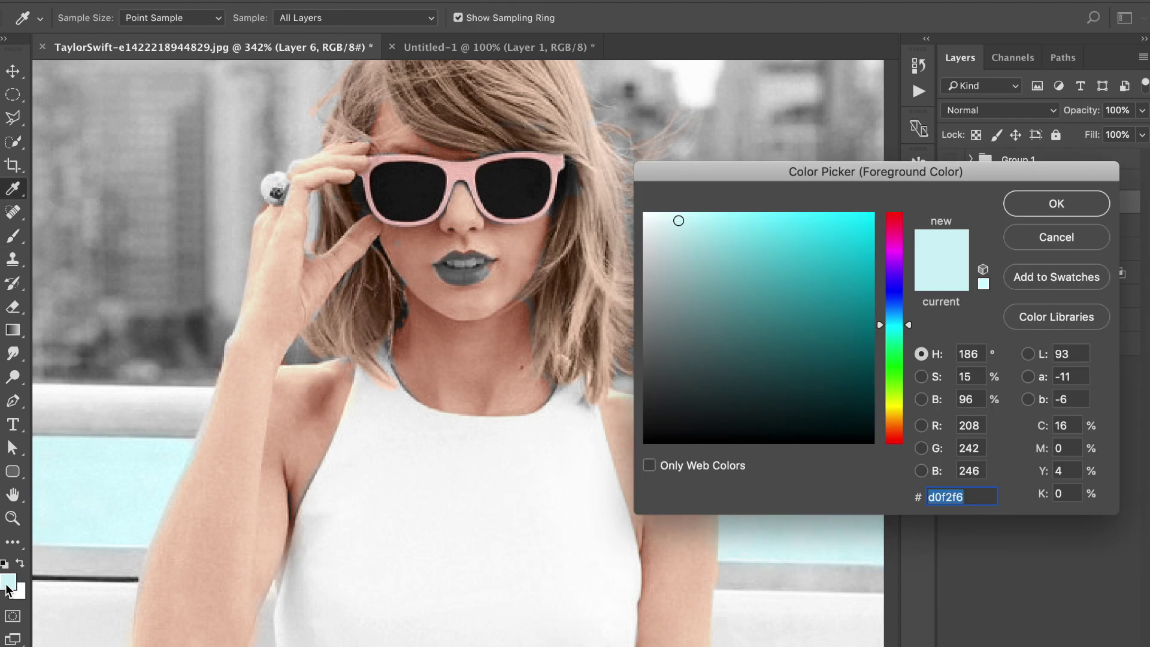
drag(903, 240, 903, 229)
mouse_move(824, 228)
mouse_down()
mouse_move(811, 231)
mouse_move(834, 231)
mouse_up()
click(1077, 197)
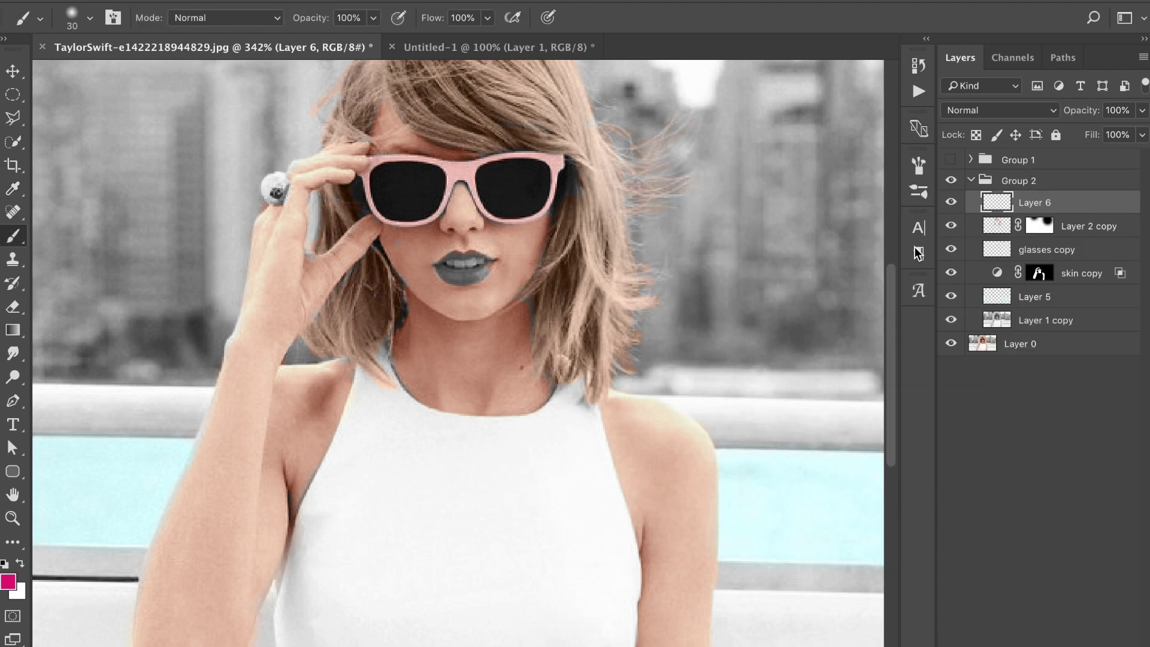
- Paint the lower and upper lips magenta on the new layer with a small brush of 8 to 5 px
key(bracketleft)
key(bracketleft)
mouse_move(479, 274)
mouse_down()
mouse_move(451, 282)
mouse_move(436, 267)
mouse_move(484, 267)
mouse_move(454, 277)
mouse_move(481, 275)
mouse_up()
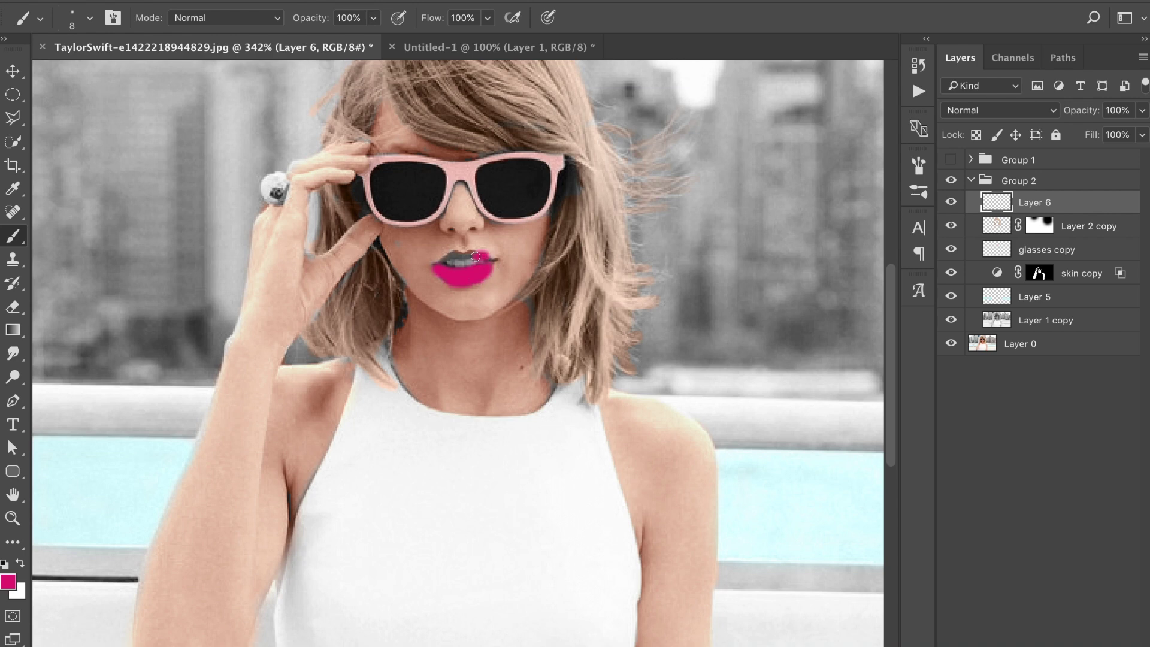
key(ctrl+z)
scroll(437, 281, up, 1)
scroll(433, 278, up, 3)
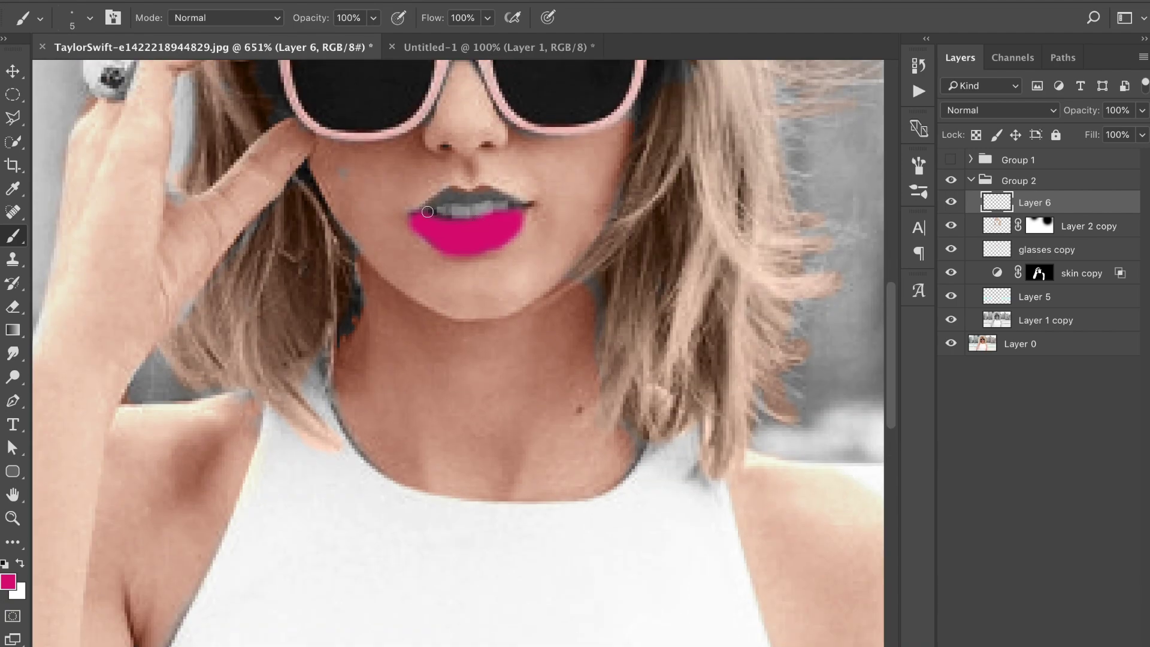
drag(460, 197, 516, 197)
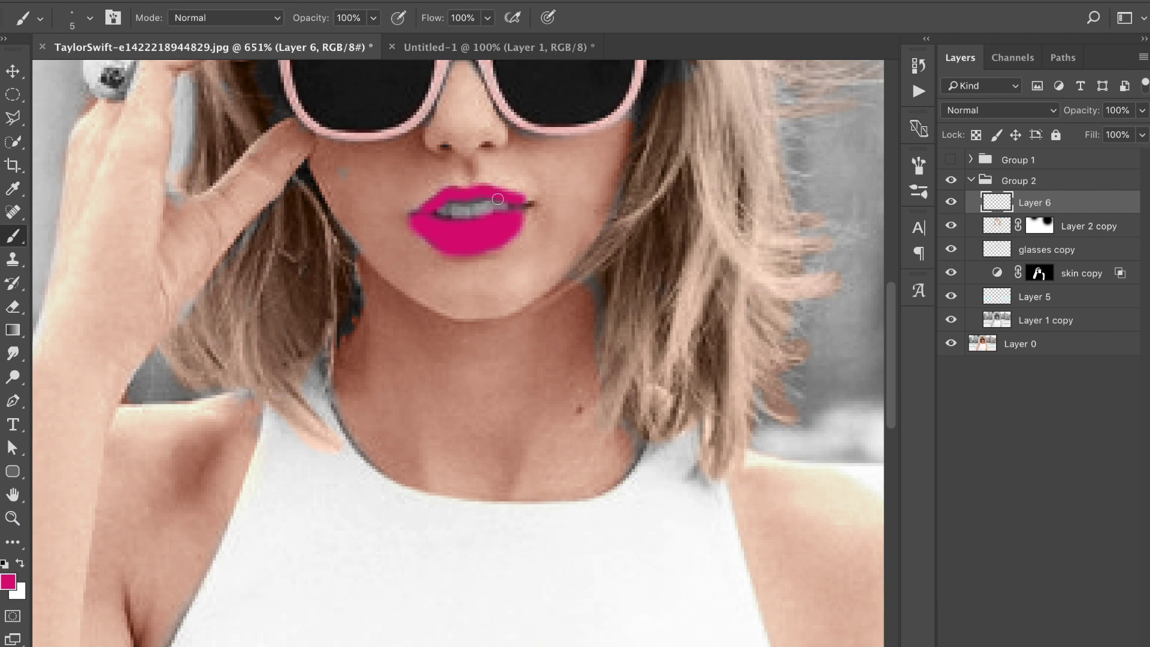
scroll(450, 196, down, 5)
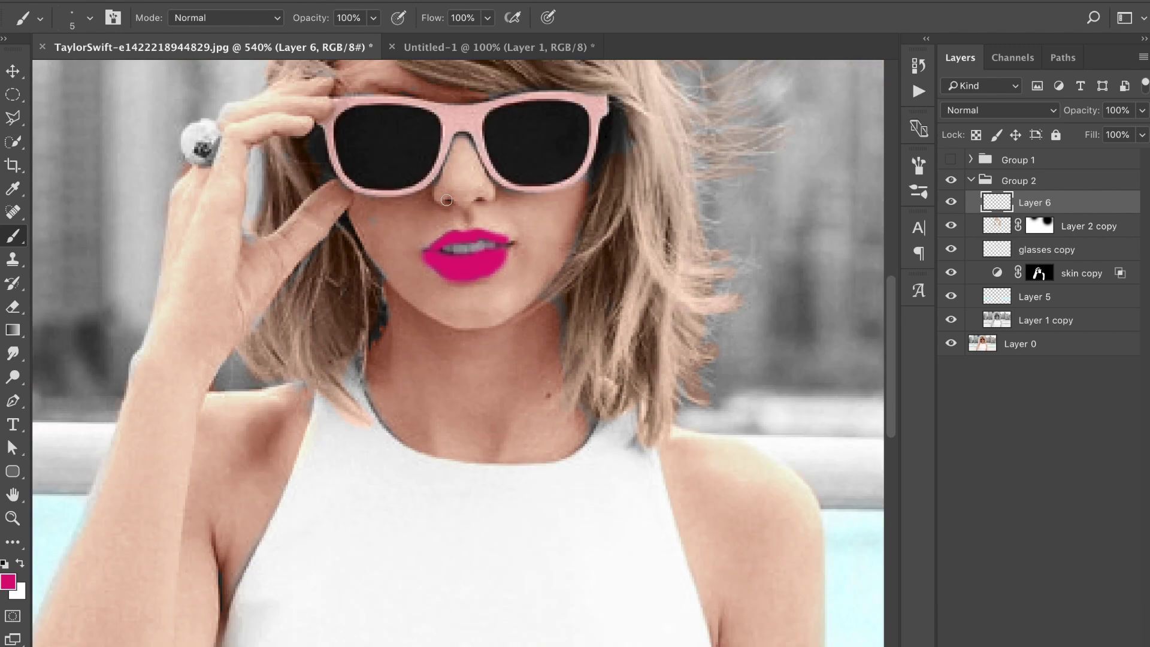
scroll(446, 200, down, 1)
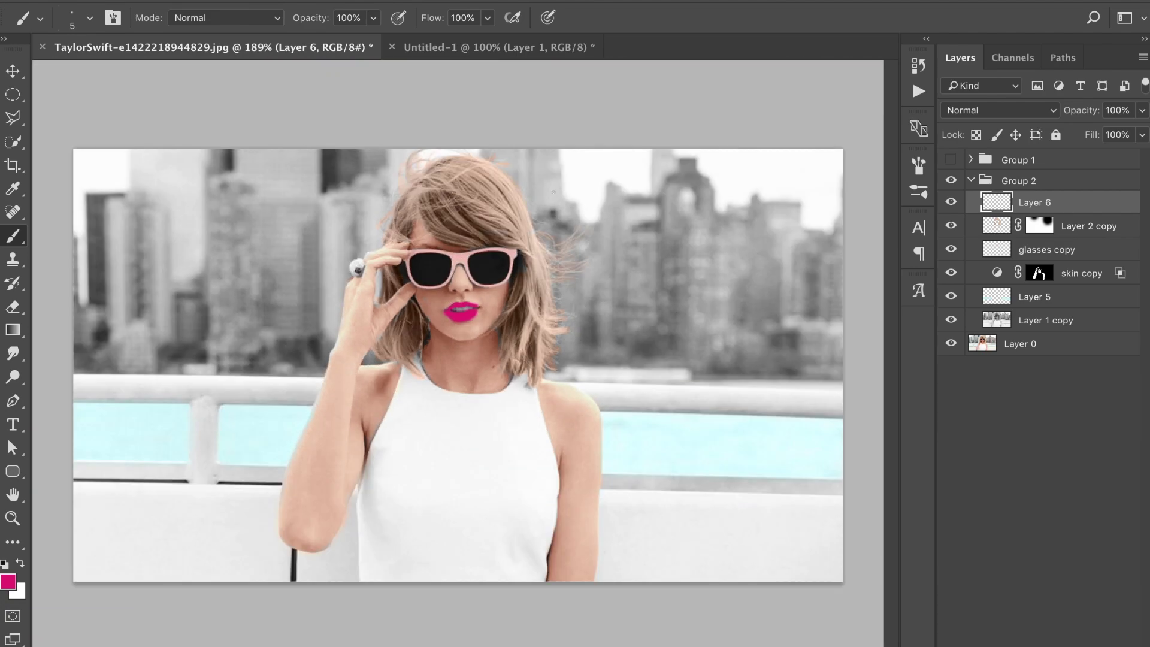
- Try Soft Light on the lip layer, set its blend mode to Color and compare Group 2 with the original photo
click(1004, 109)
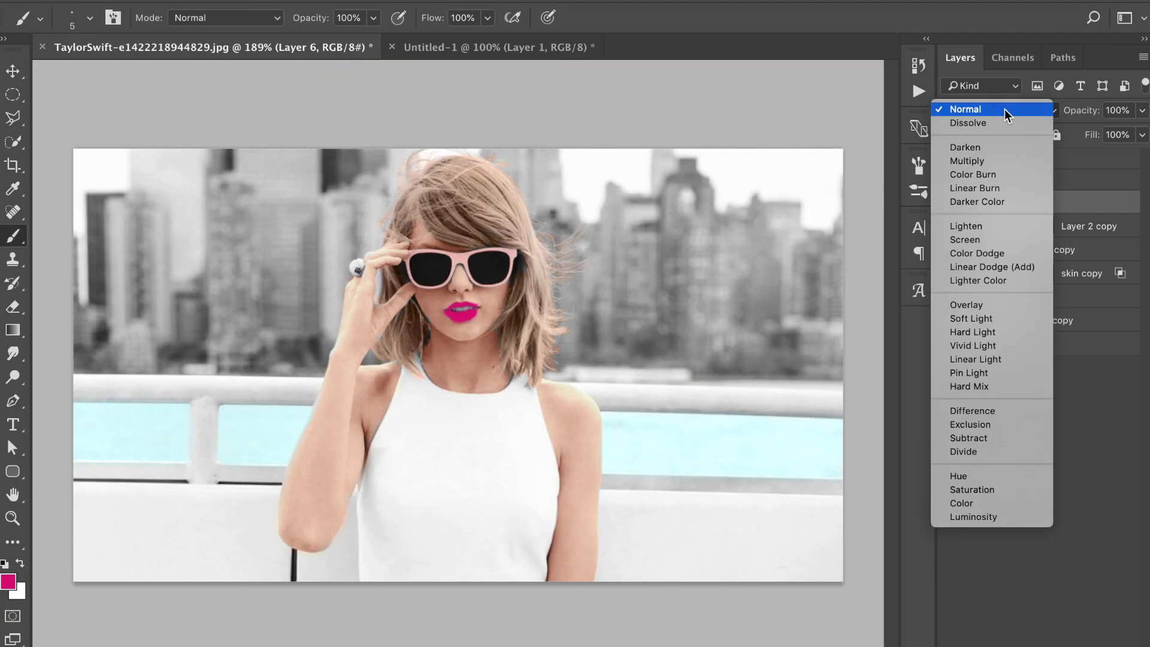
click(1002, 317)
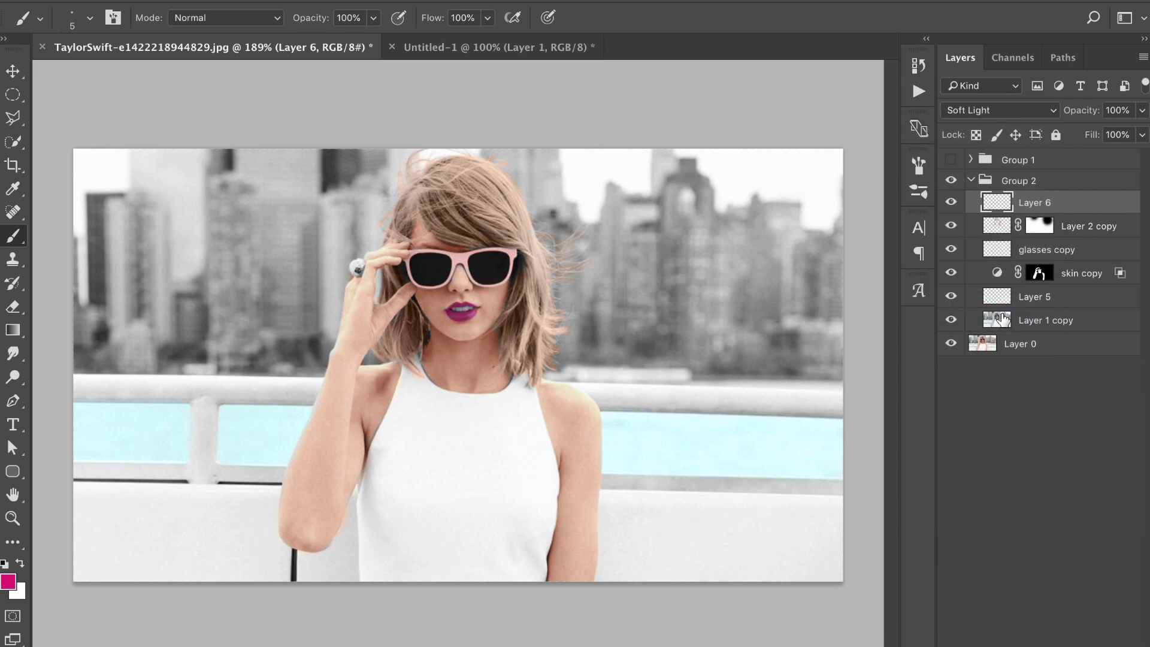
click(971, 116)
click(966, 296)
click(953, 180)
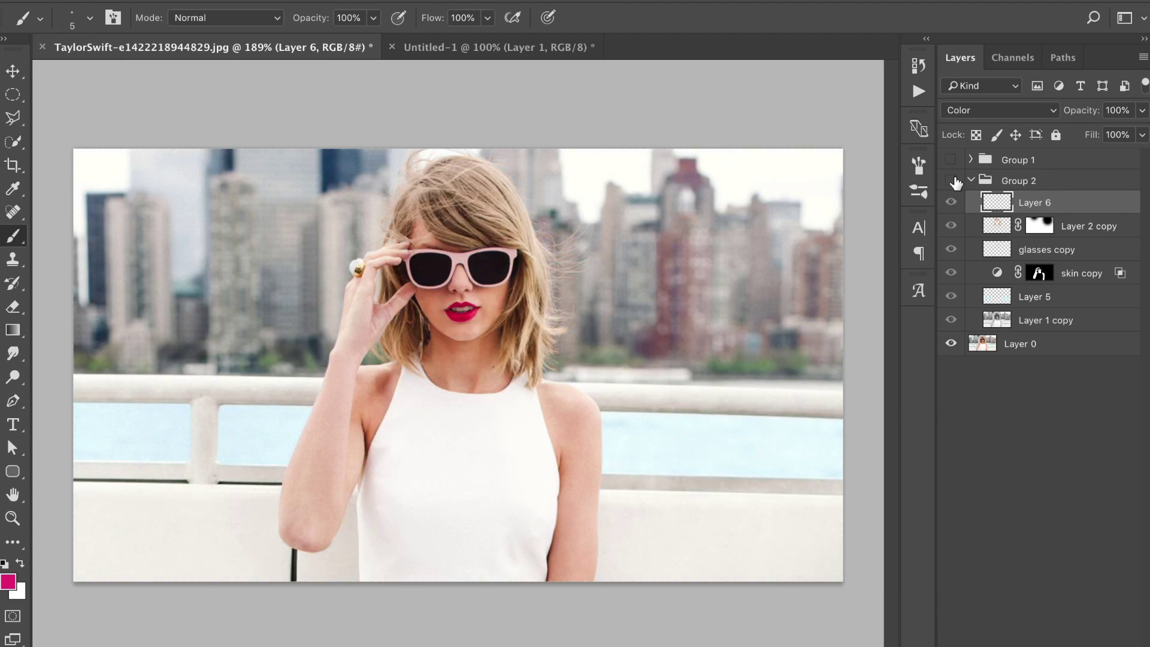
click(952, 181)
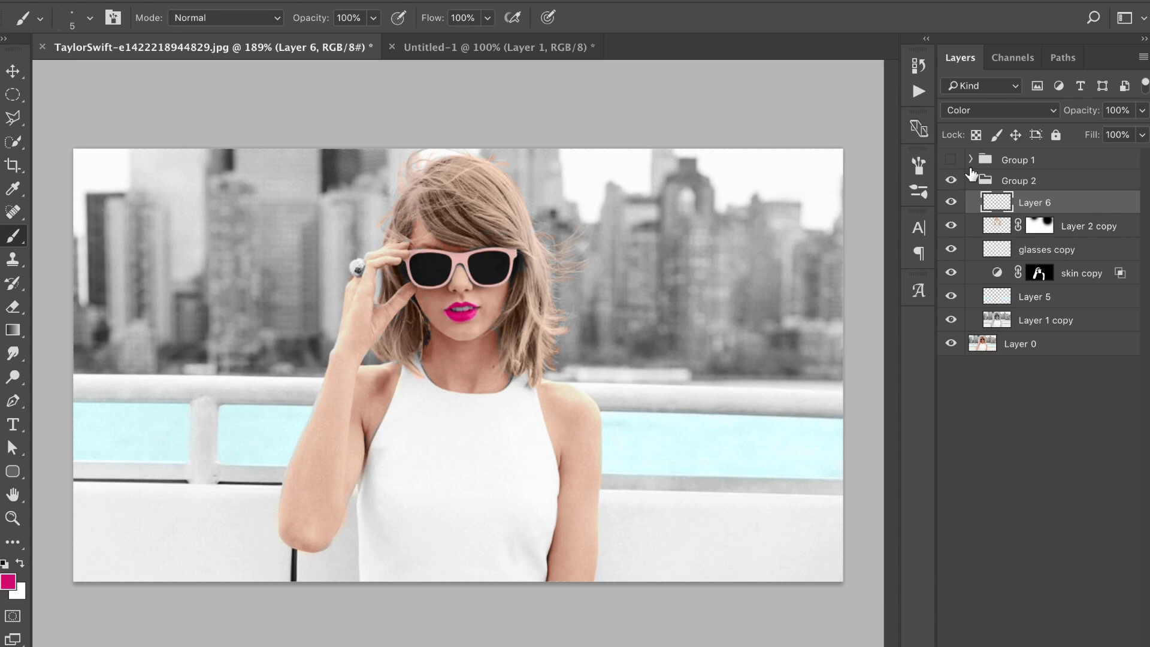
- Replace the painted lip layer in Group 2 with Layer 3 from Group 1 and compare the group with the original photo
click(970, 159)
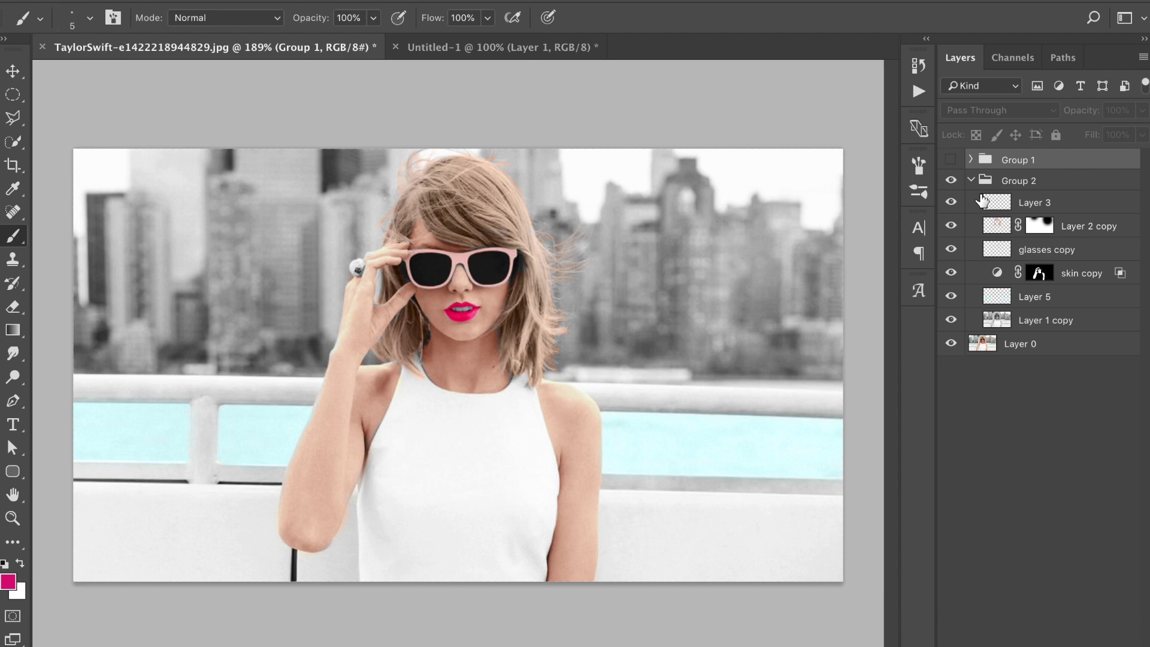
click(950, 181)
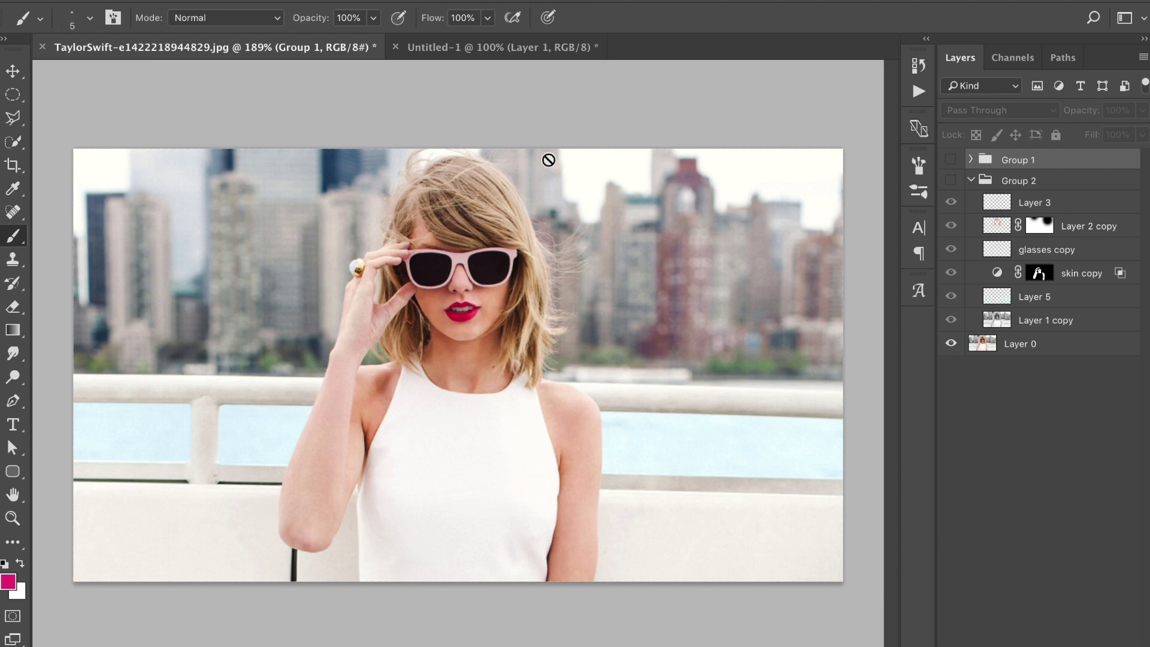
click(951, 180)
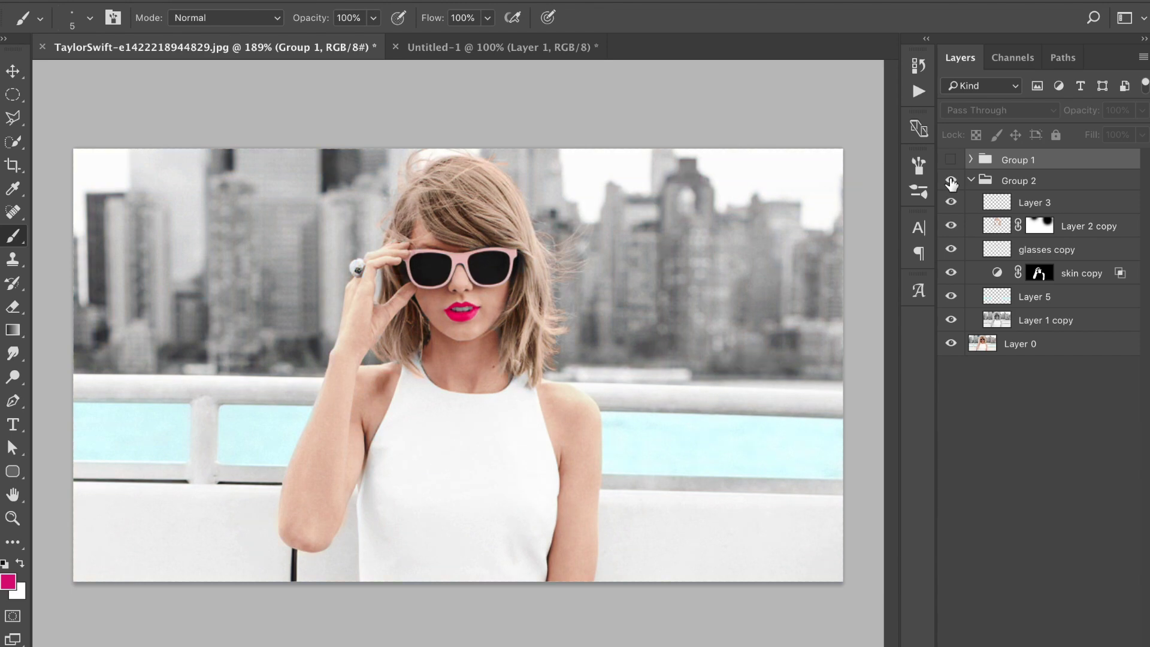
- Add a layer above Layer 3 and sample a greyish brown from the original buildings by temporarily hiding Layer 1 copy
click(1122, 210)
click(1120, 644)
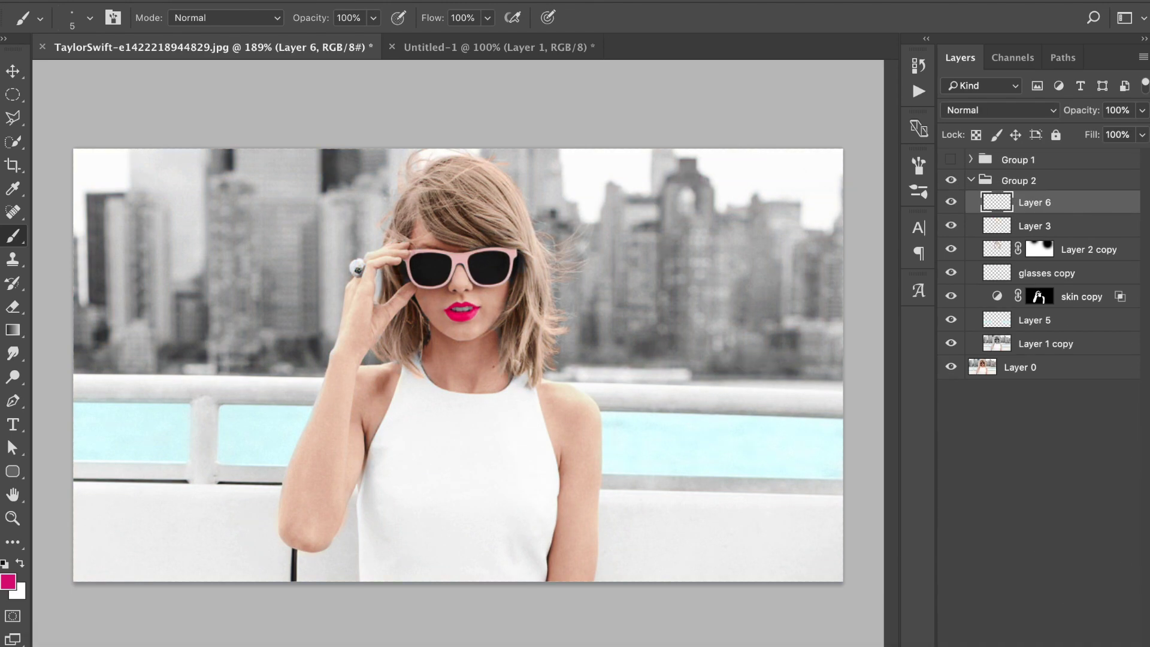
click(951, 344)
alt+click(664, 267)
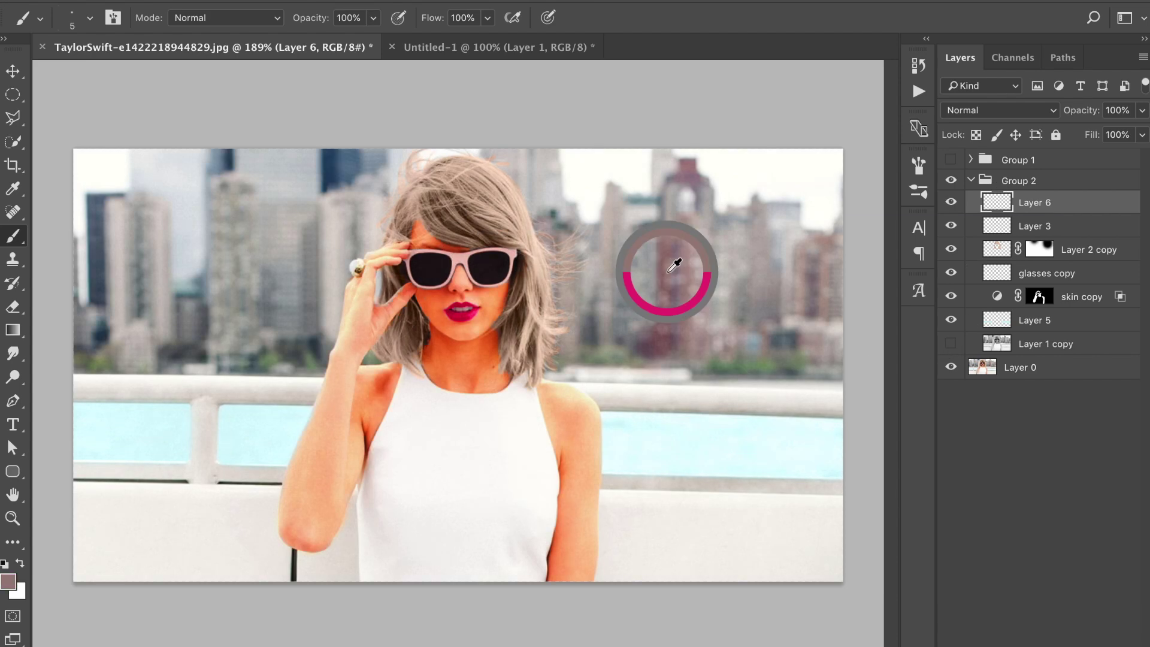
drag(653, 267, 612, 255)
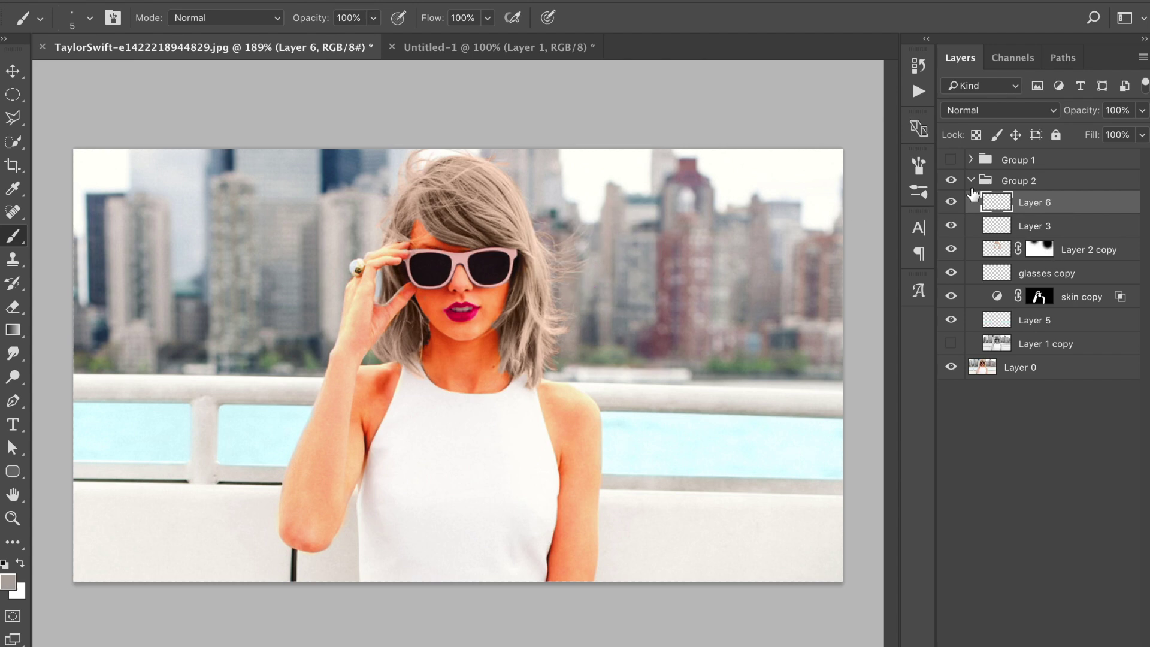
click(952, 344)
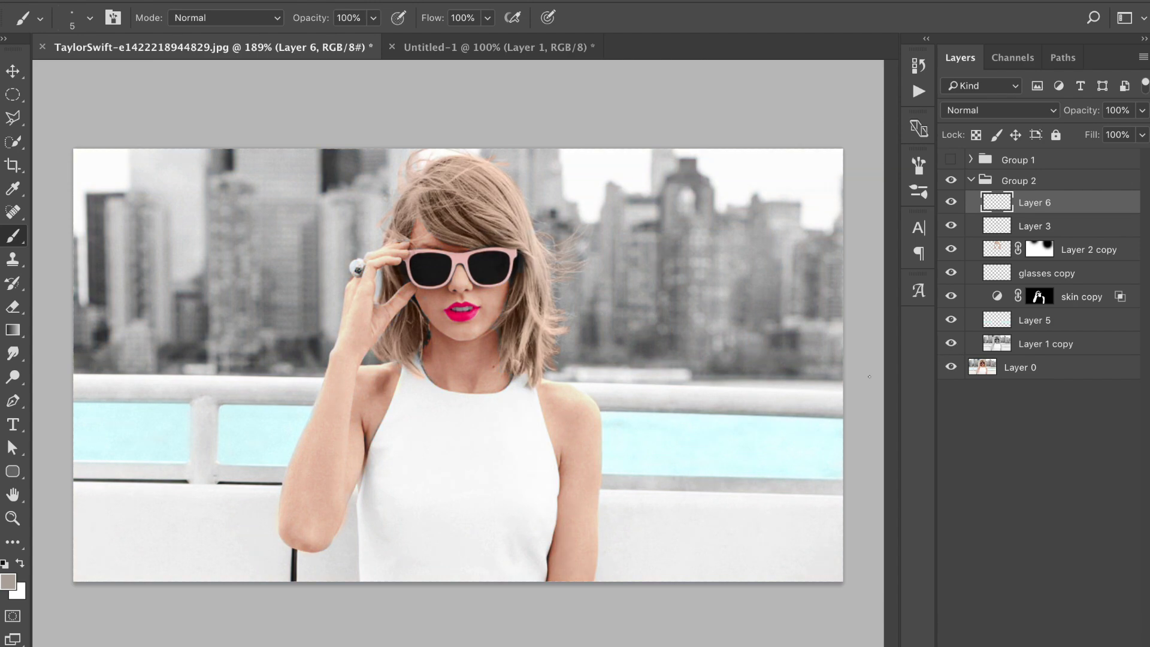
- Paint the greyish brown over the background buildings on both sides of the woman with a soft 125 px brush
key(bracketright)
key(bracketright)
key(bracketright)
key(bracketright)
key(bracketright)
key(bracketright)
key(bracketright)
key(bracketright)
key(bracketright)
key(bracketright)
key(bracketright)
key(bracketright)
key(bracketright)
key(bracketright)
key(bracketright)
key(bracketright)
key(bracketright)
mouse_move(700, 327)
mouse_down()
mouse_move(802, 353)
mouse_move(778, 305)
mouse_move(688, 246)
mouse_move(686, 223)
mouse_move(829, 277)
mouse_move(759, 259)
mouse_move(636, 257)
mouse_move(608, 269)
mouse_move(605, 333)
mouse_move(557, 143)
mouse_move(570, 167)
mouse_move(541, 129)
mouse_move(585, 206)
mouse_move(539, 179)
mouse_move(335, 192)
mouse_move(264, 180)
mouse_move(204, 197)
mouse_up()
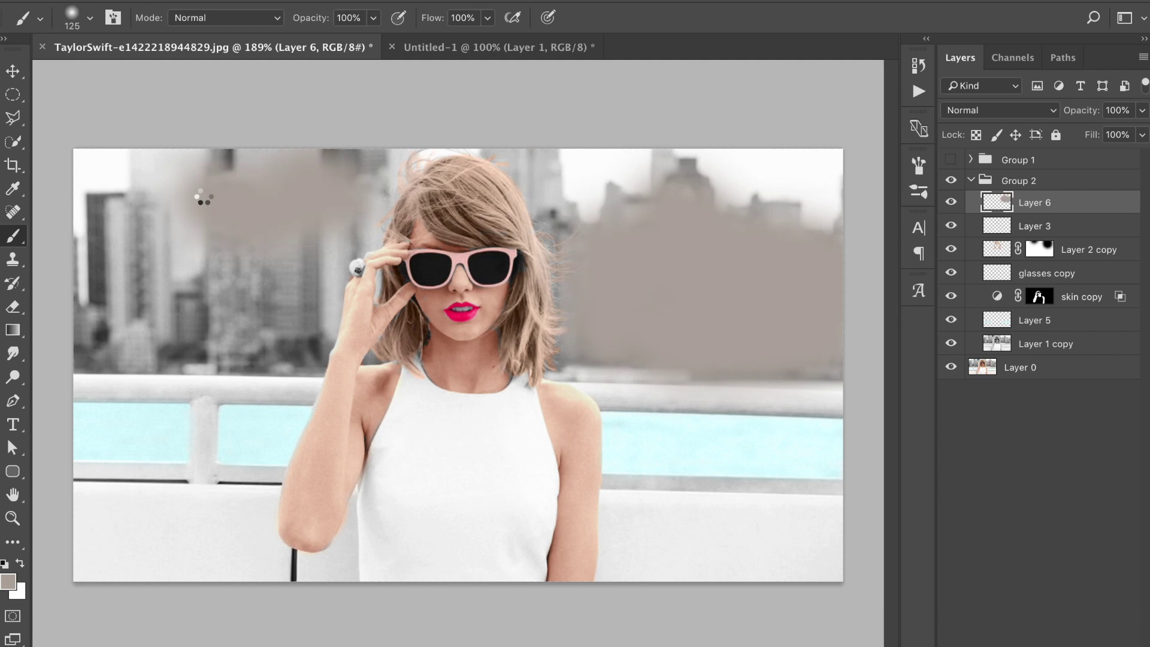
- Set the building color layer's blend mode to Color and toggle its visibility to compare the effect
click(962, 109)
key(Escape)
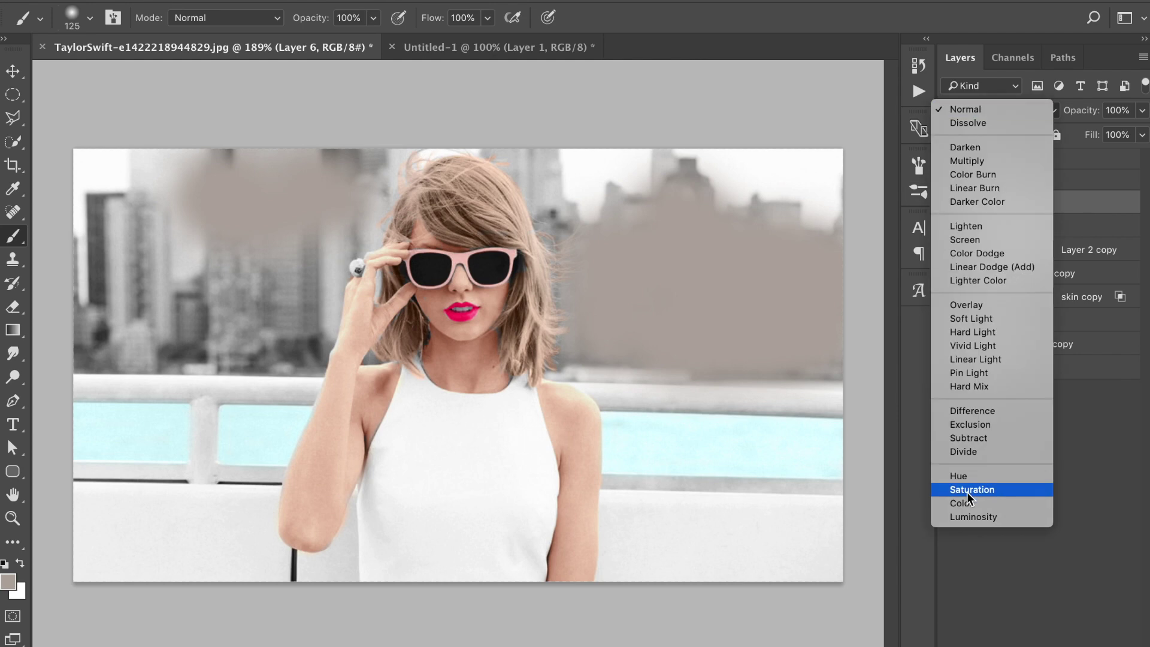
click(957, 503)
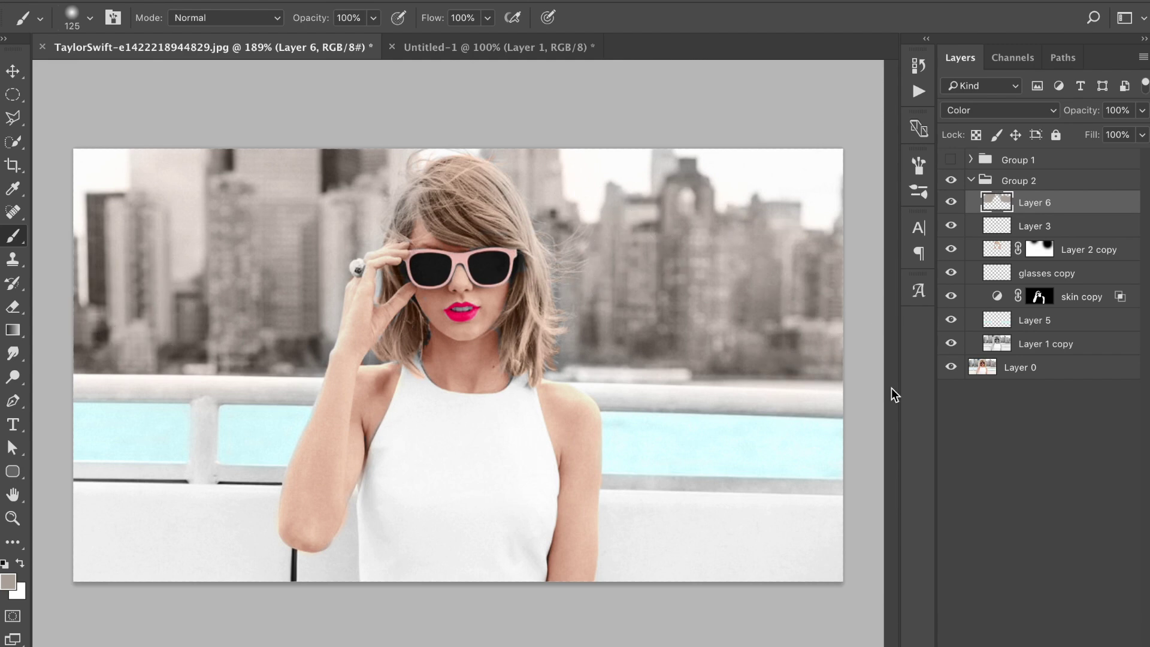
click(951, 203)
click(951, 202)
- Add a layer above Layer 6 and sample green from the original trees with Layer 1 copy temporarily hidden
key(super+shift+alt+n)
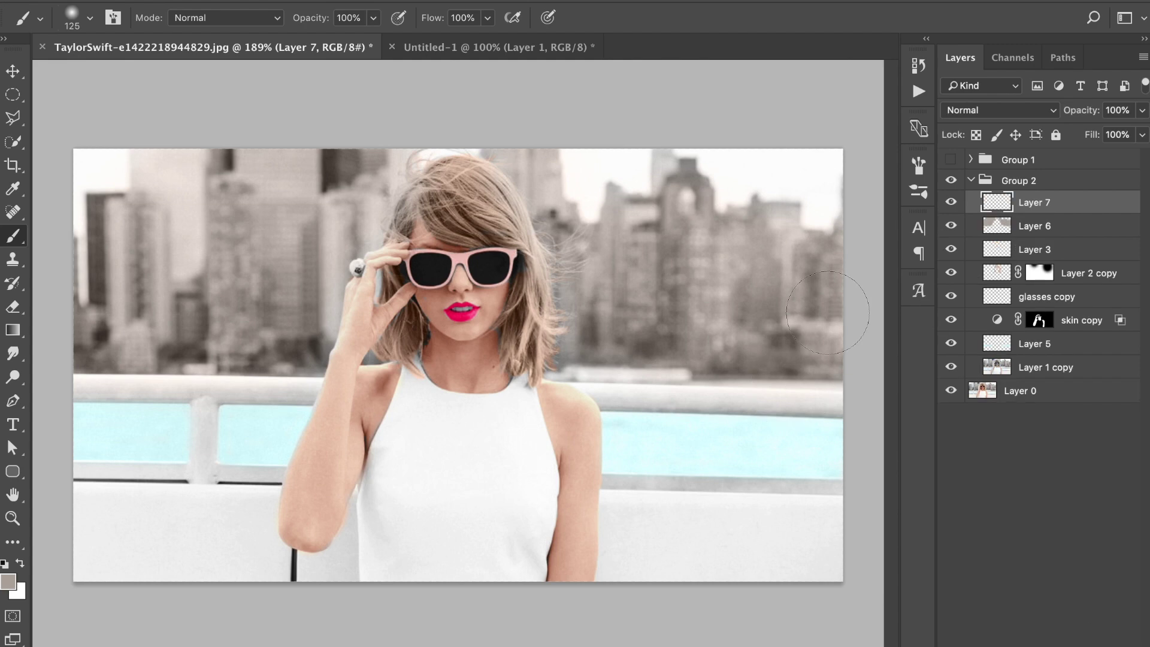
click(951, 367)
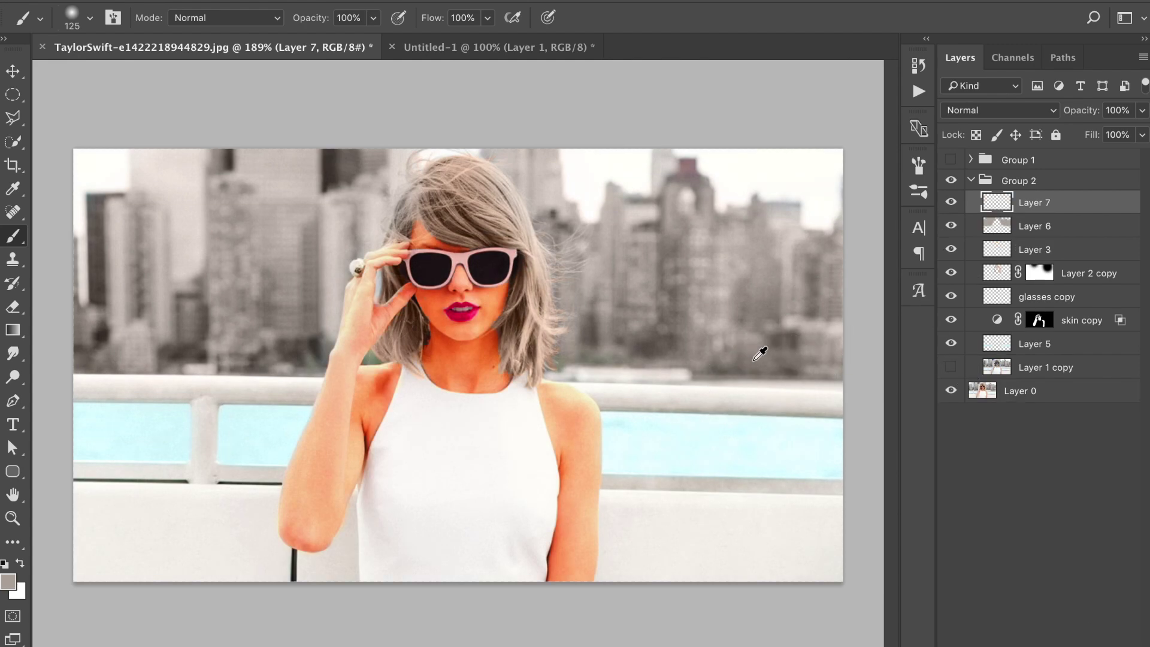
alt+click(761, 359)
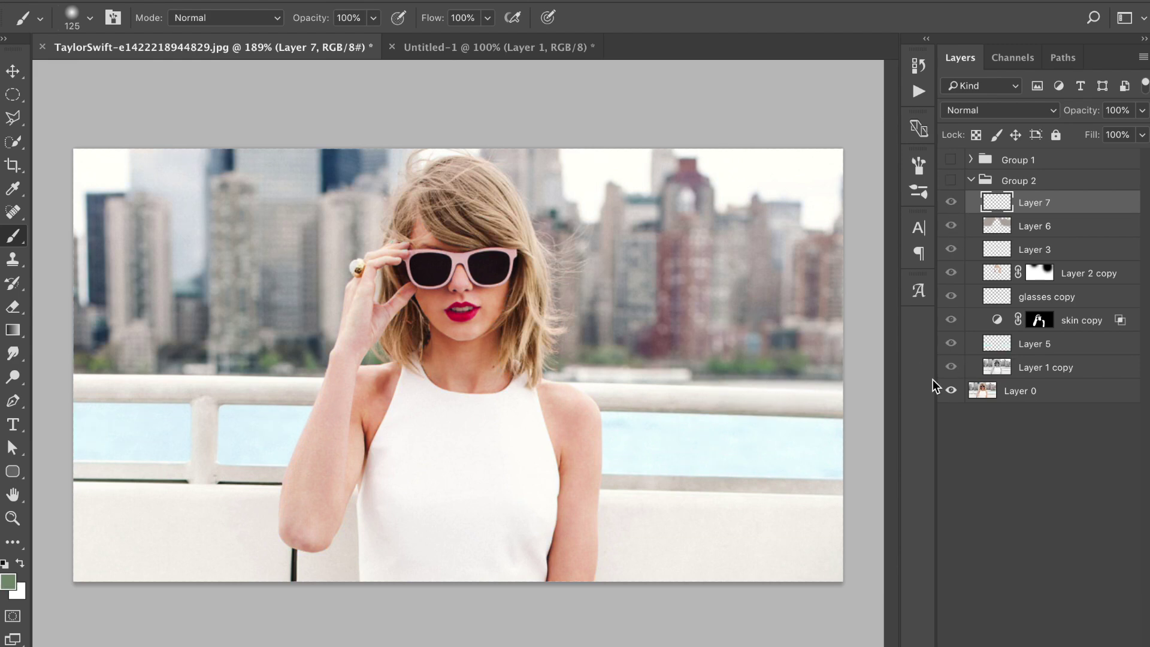
click(951, 181)
- Paint the sampled green over the background trees on both sides of the woman with a soft 70 px brush
key(bracketleft)
key(bracketleft)
key(bracketleft)
key(bracketleft)
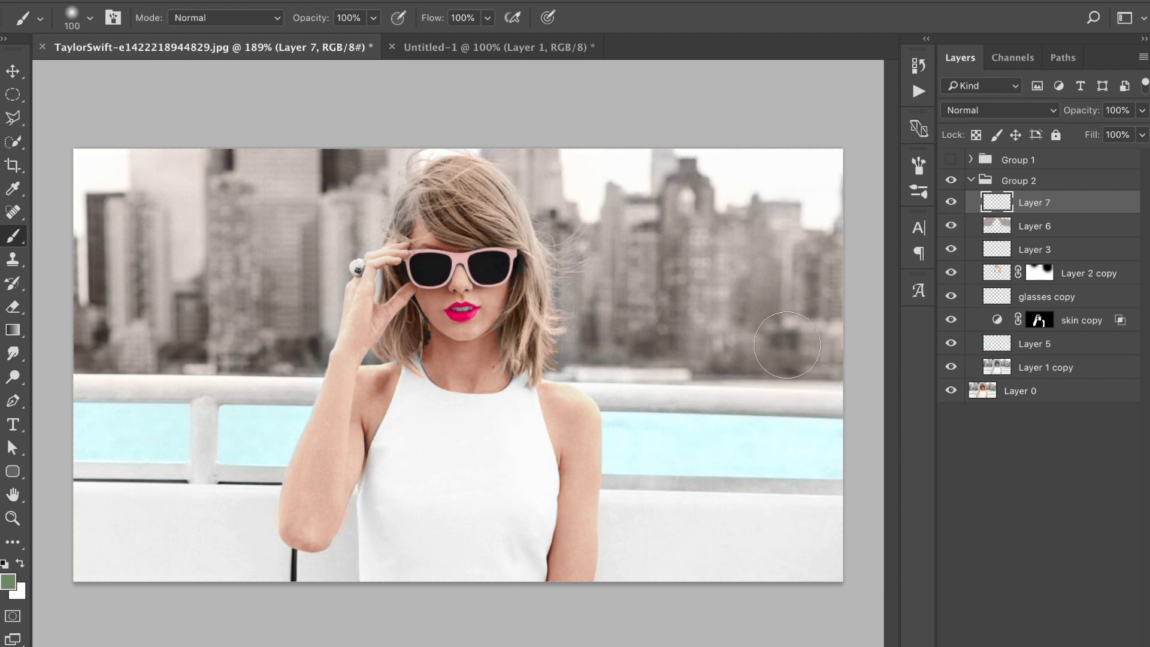
drag(786, 365, 718, 359)
click(654, 349)
click(583, 350)
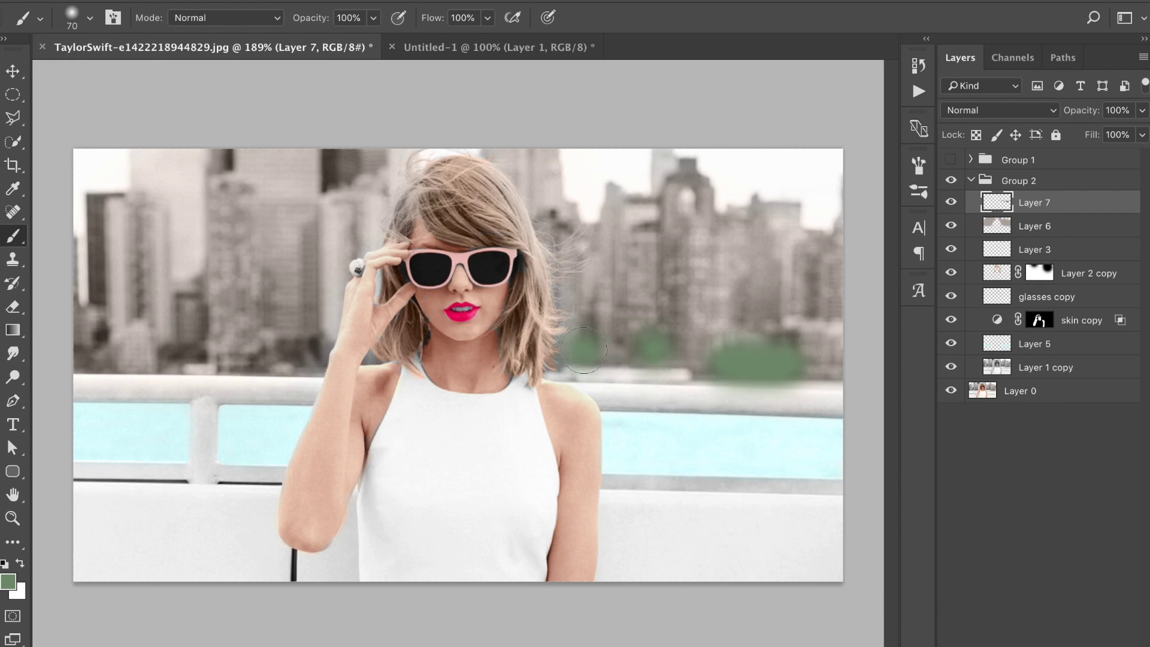
drag(309, 352, 254, 352)
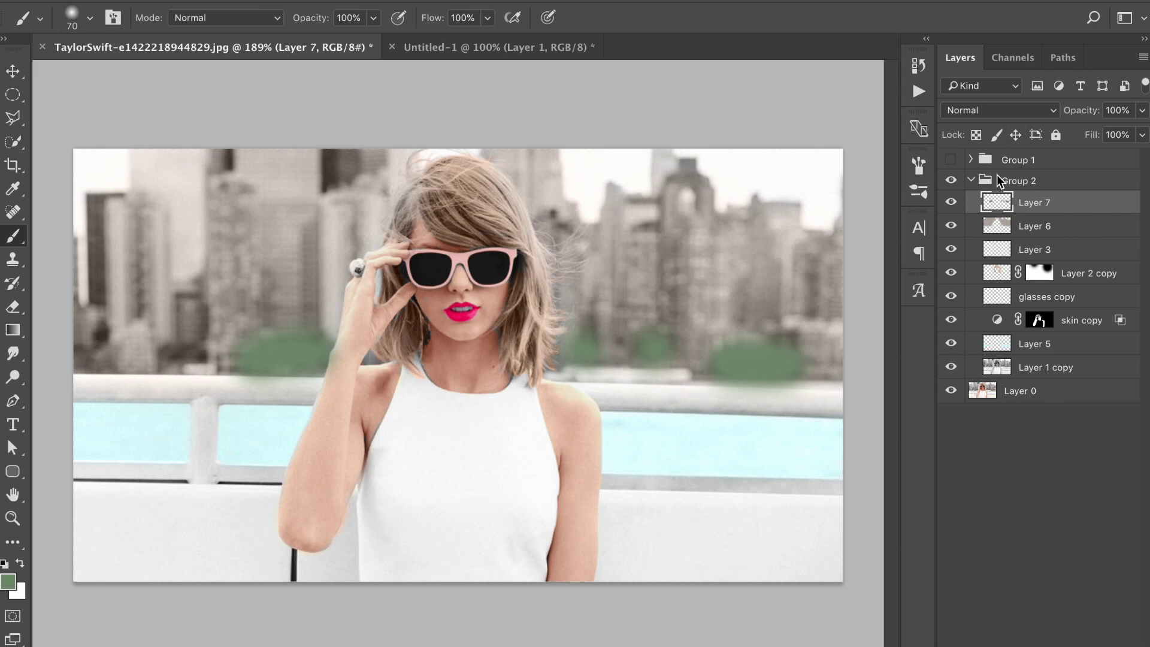
- Set the green tree layer's blend mode to Color and lower its saturation to -43 with Hue/Saturation
click(996, 110)
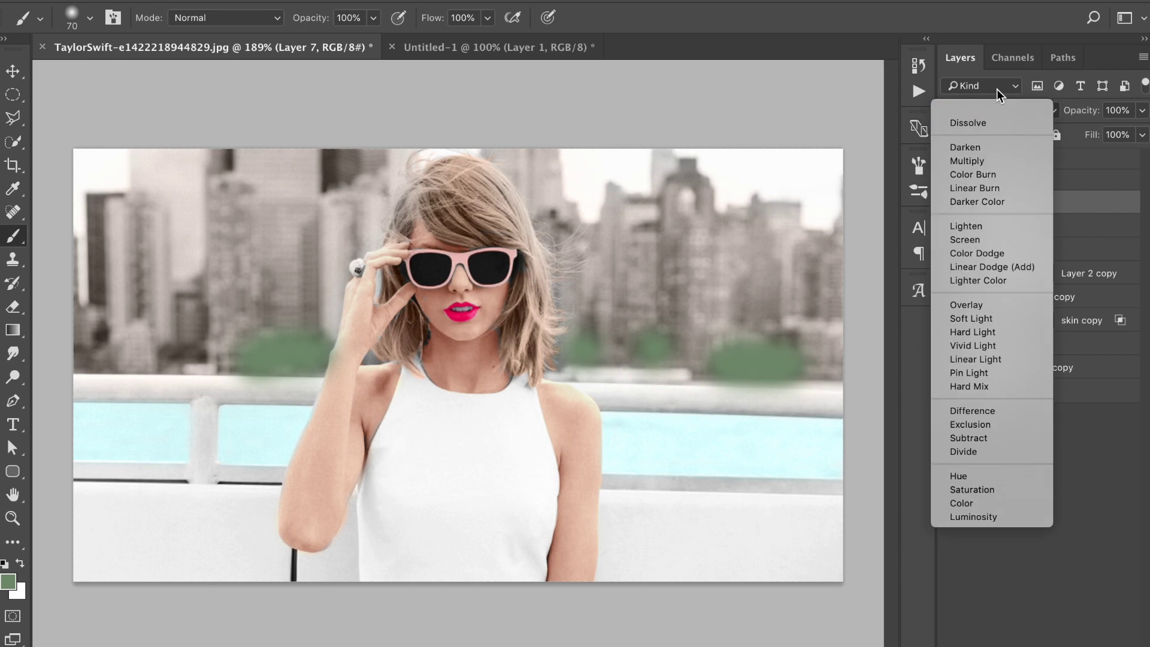
click(971, 505)
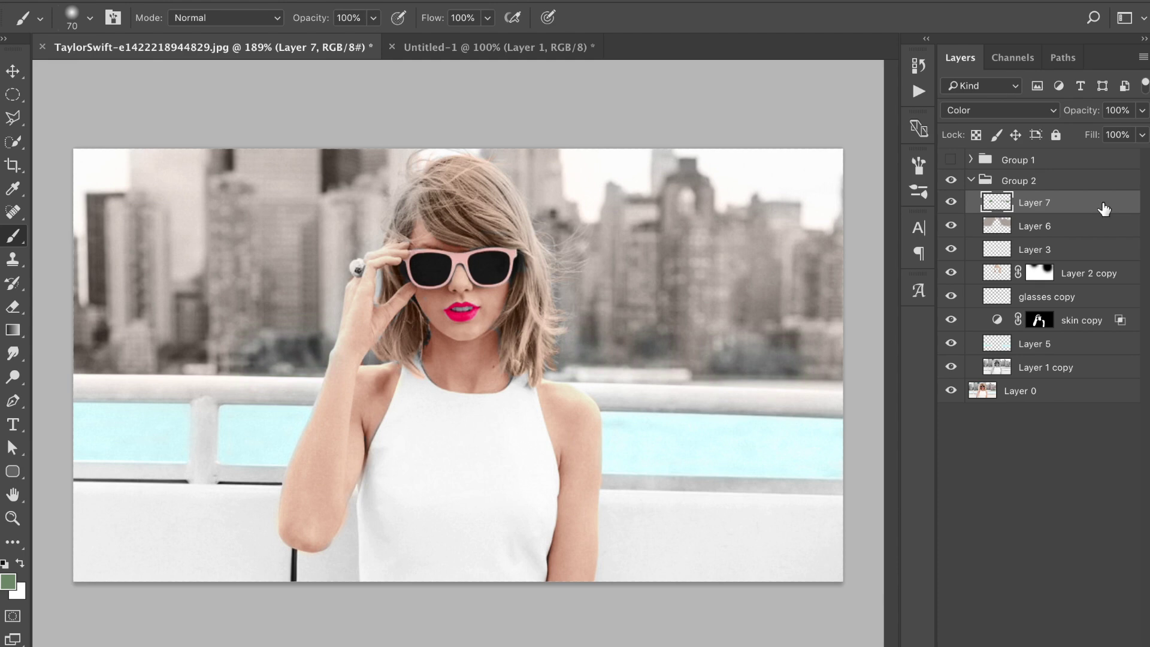
key(ctrl+u)
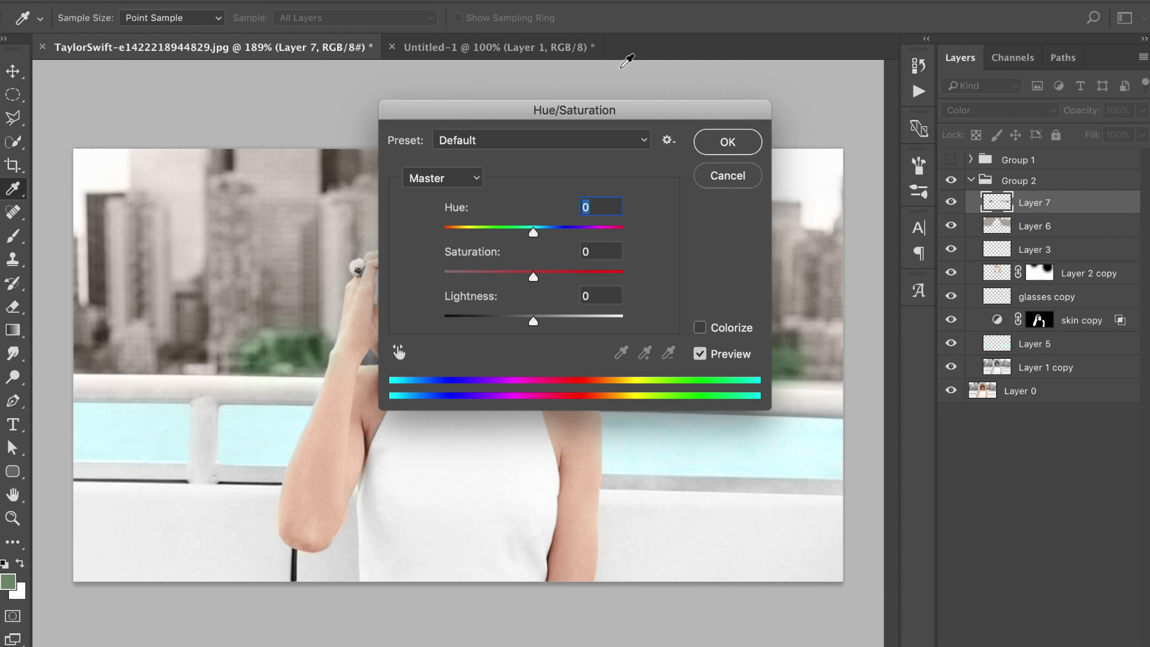
drag(649, 109, 1007, 119)
click(872, 270)
drag(871, 269, 862, 271)
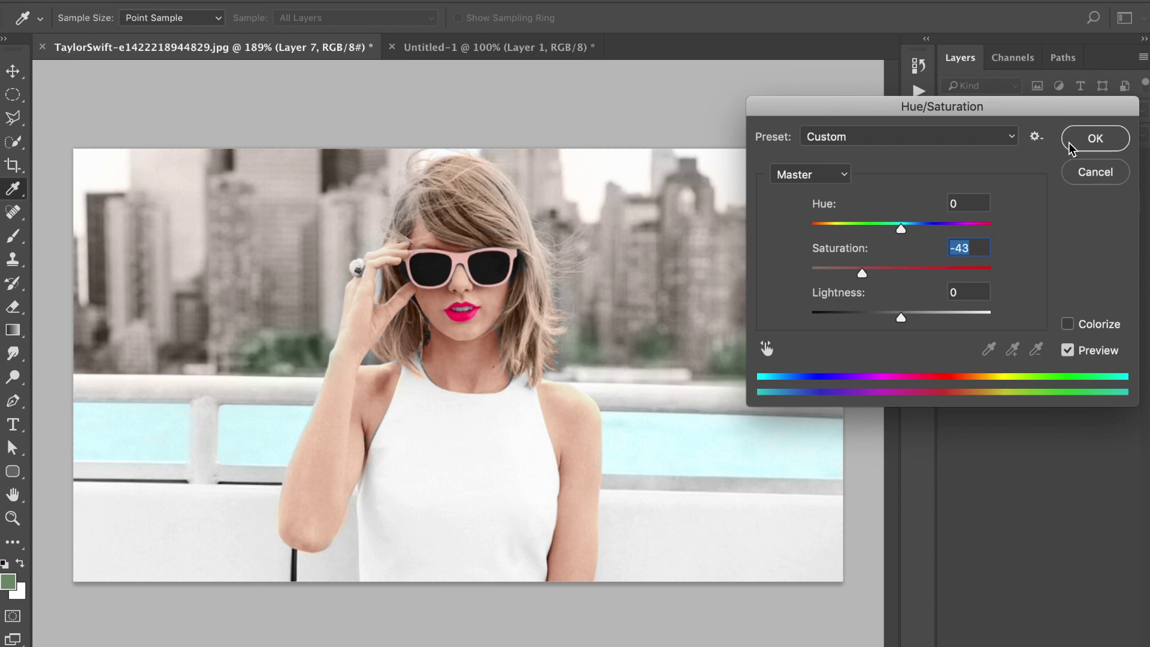
click(1089, 138)
key(b)
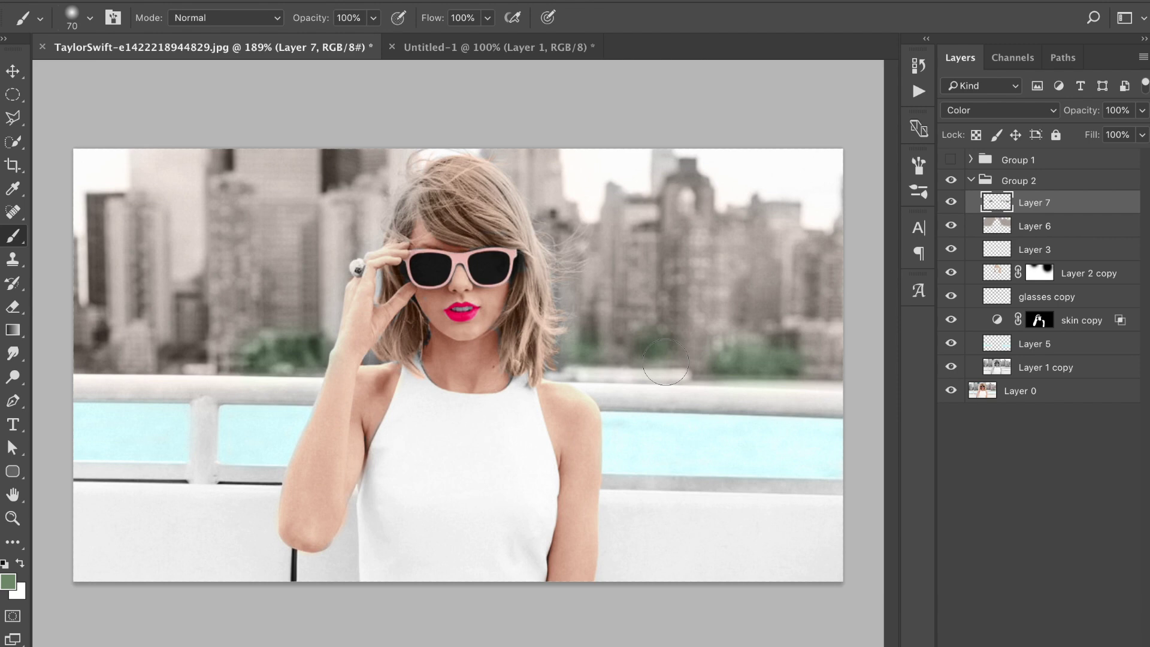
- Add a layer above Layer 7 and sample the original wall's off-white with Group 2 temporarily hidden
click(950, 181)
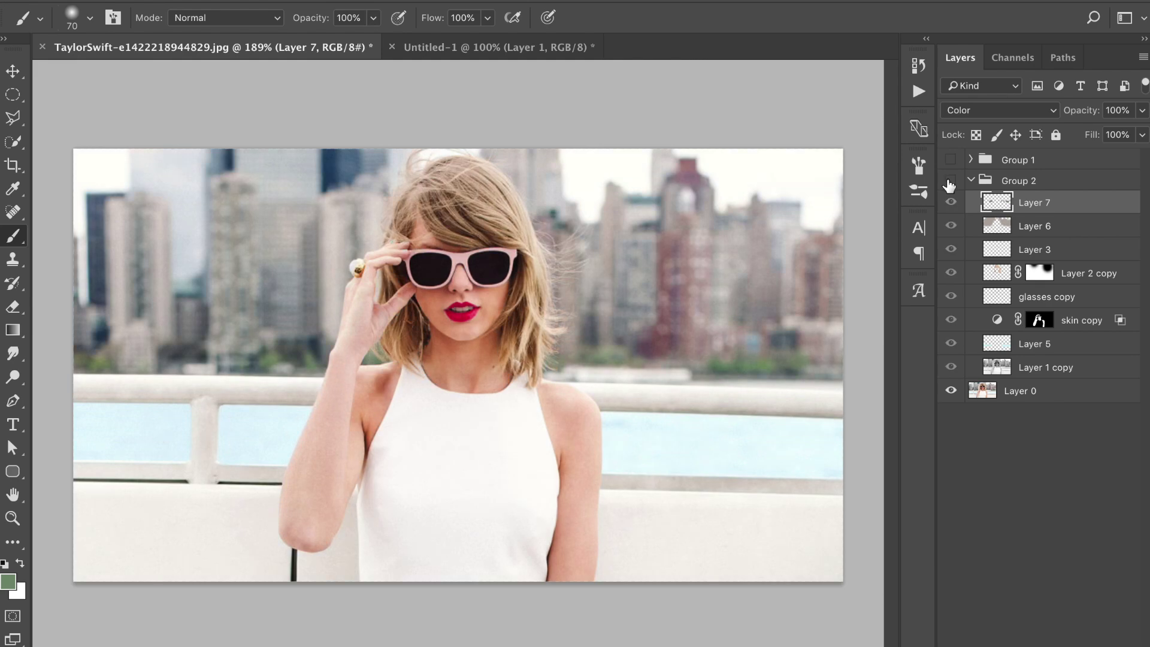
click(950, 181)
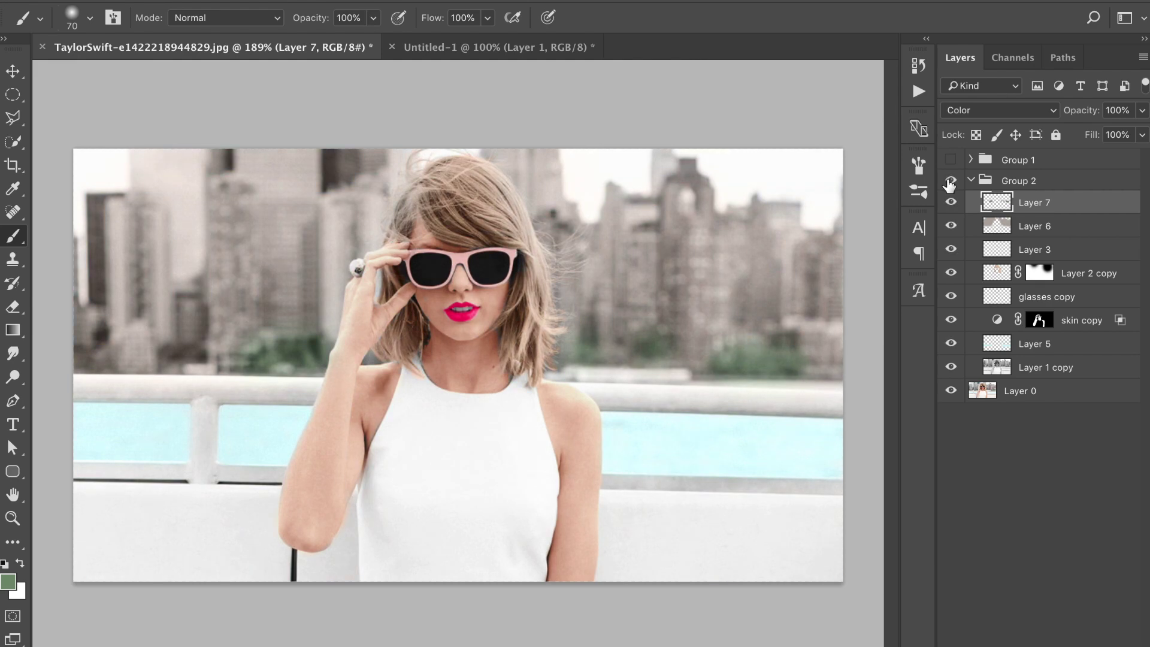
click(1090, 572)
click(950, 180)
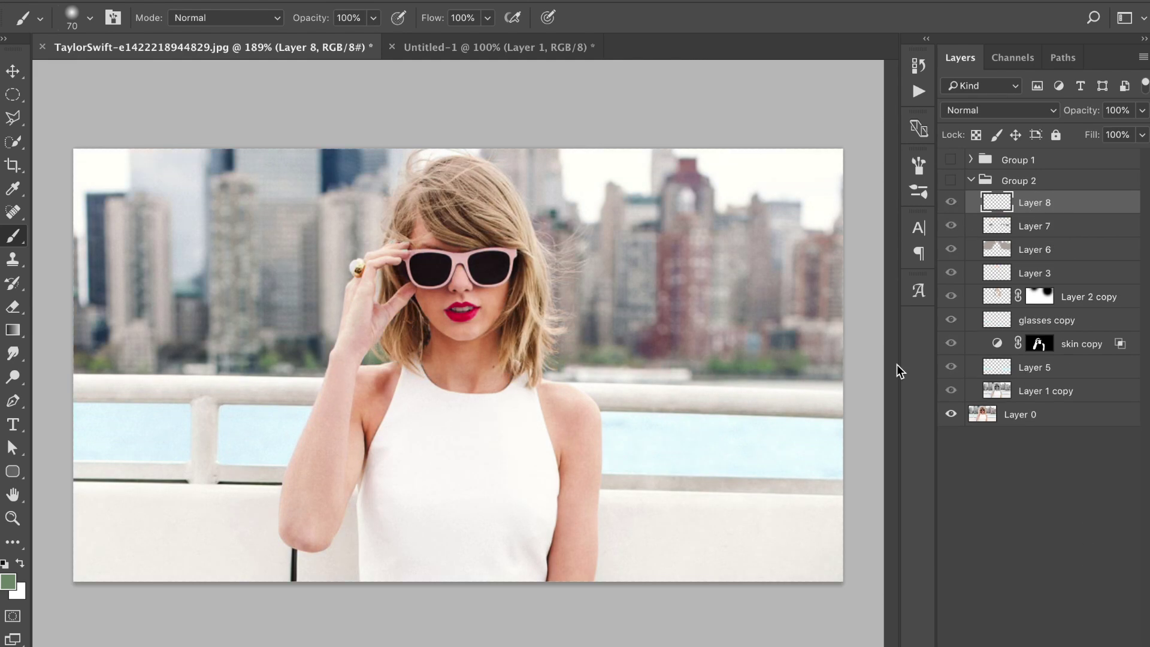
alt+click(770, 518)
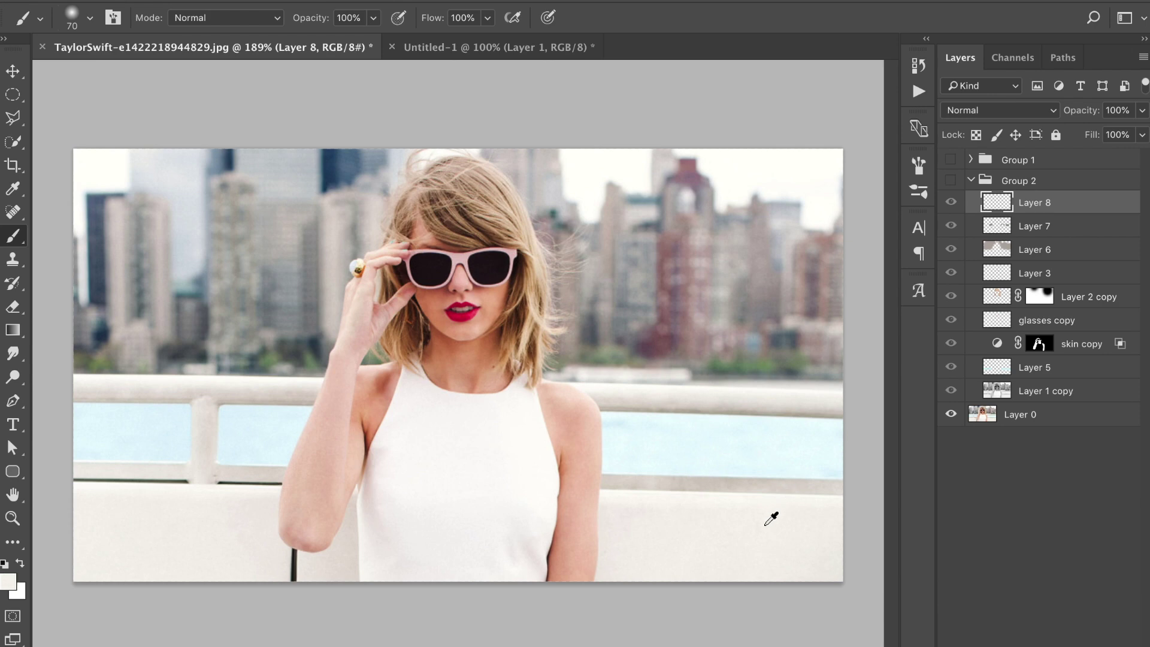
click(950, 180)
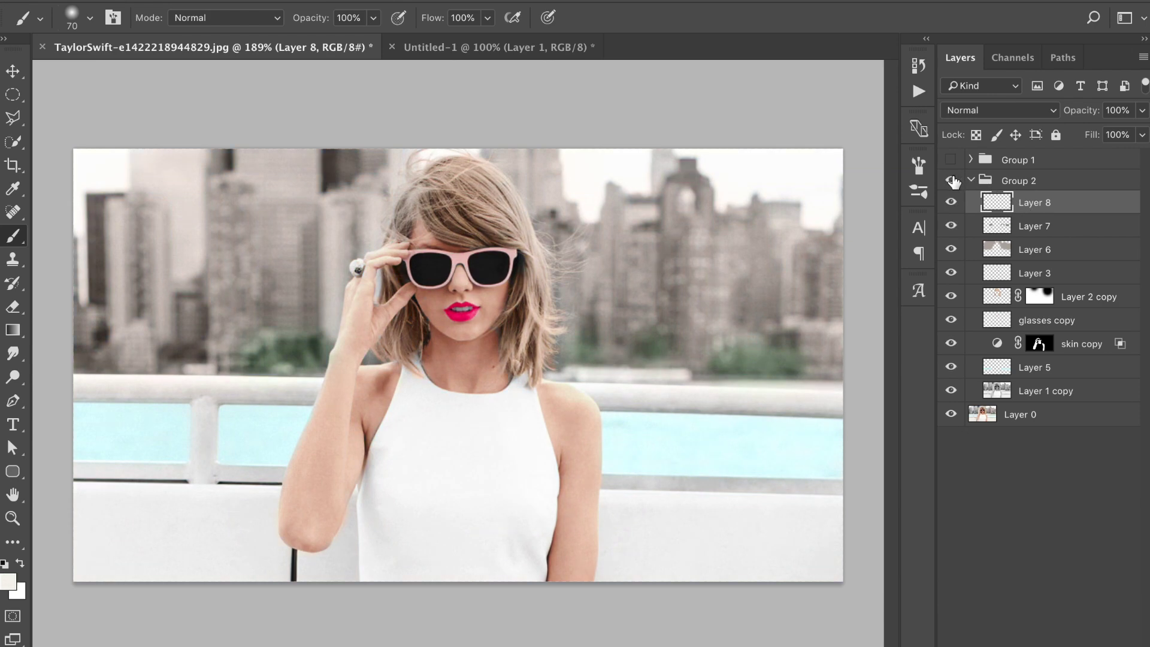
- Change the foreground color to a more saturated cream, #f1e2ca, for painting with the Brush tool
click(9, 580)
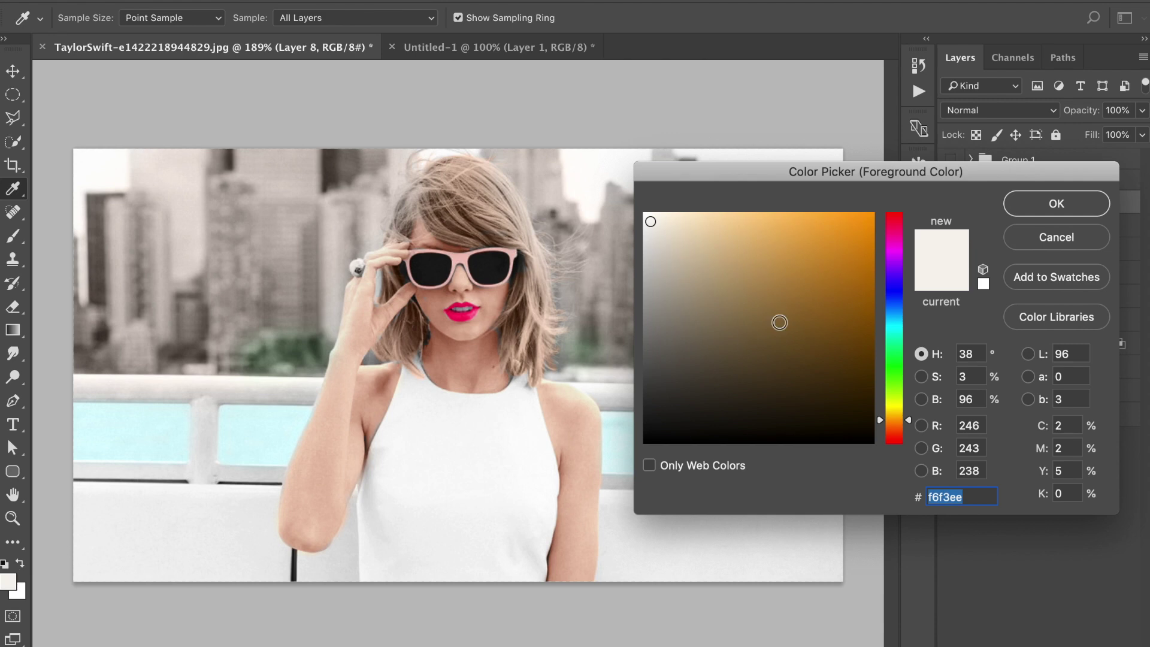
click(680, 225)
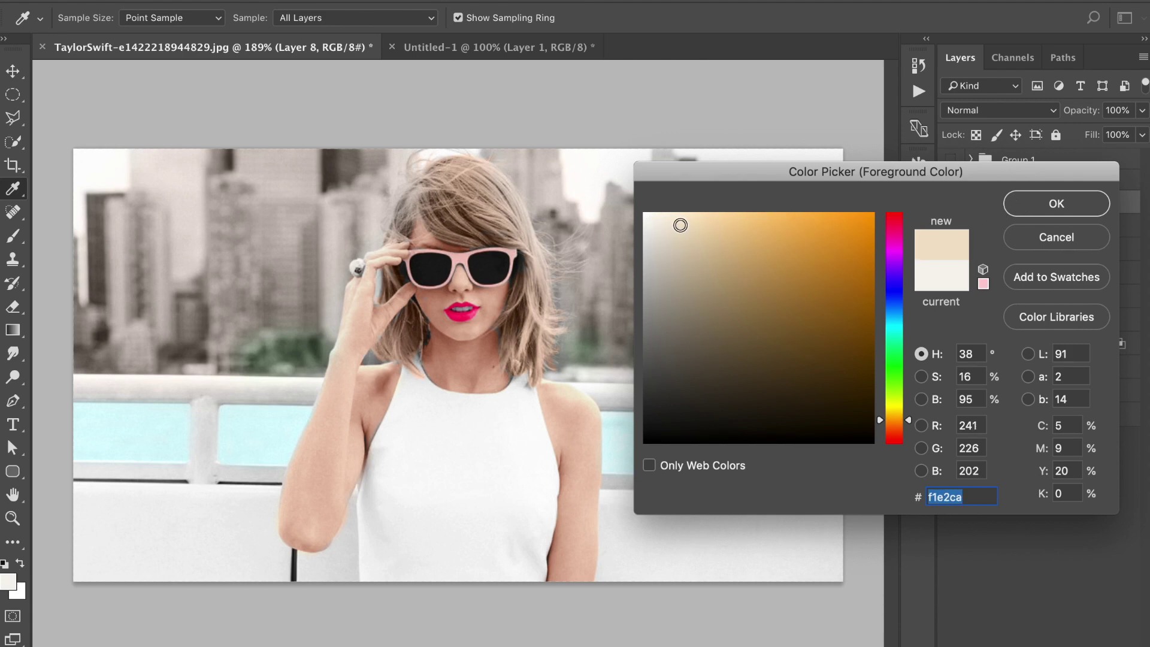
click(1068, 209)
key(b)
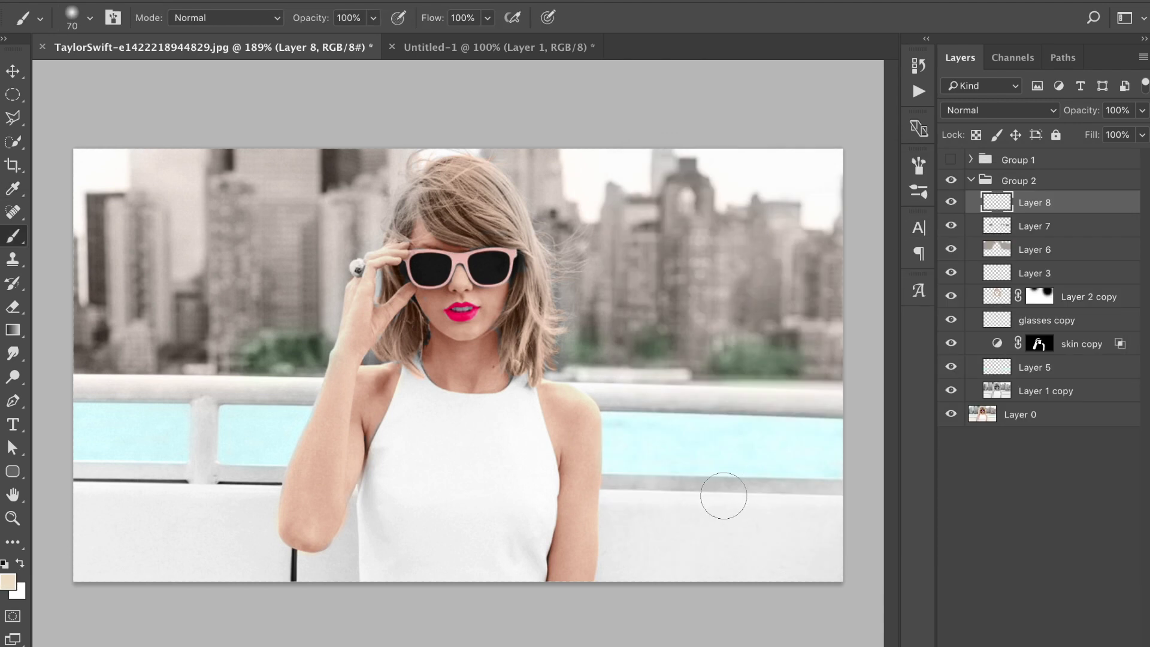
- Paint cream over the wall on the right side of the woman and set the layer's blend mode to Color
mouse_move(708, 547)
mouse_down()
mouse_move(644, 575)
mouse_move(808, 580)
mouse_move(765, 576)
mouse_move(838, 539)
mouse_up()
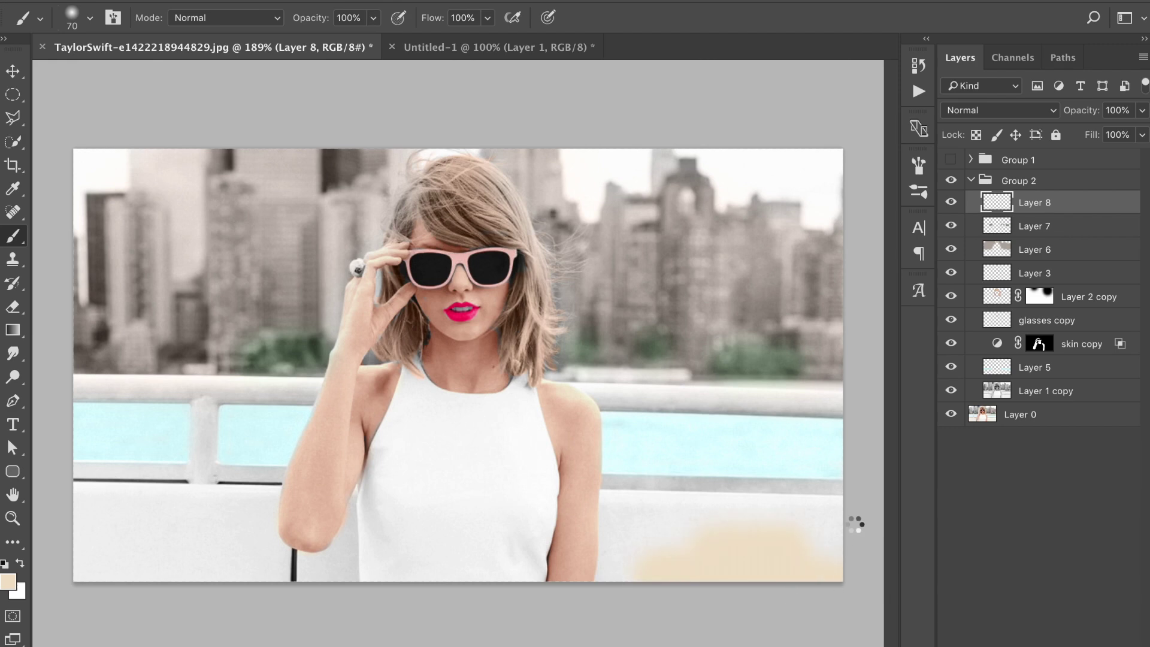
click(1025, 113)
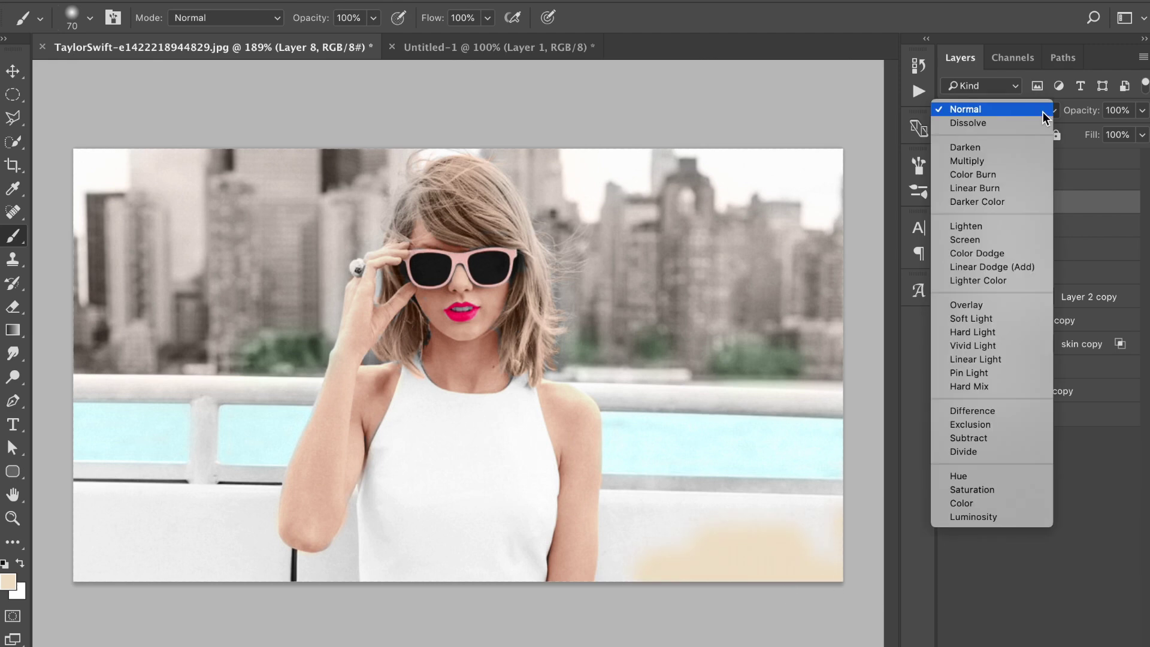
click(943, 504)
mouse_move(780, 526)
mouse_down()
mouse_move(711, 517)
mouse_move(819, 510)
mouse_move(644, 518)
mouse_move(606, 499)
mouse_move(618, 604)
mouse_move(615, 562)
mouse_move(678, 553)
mouse_move(659, 512)
mouse_up()
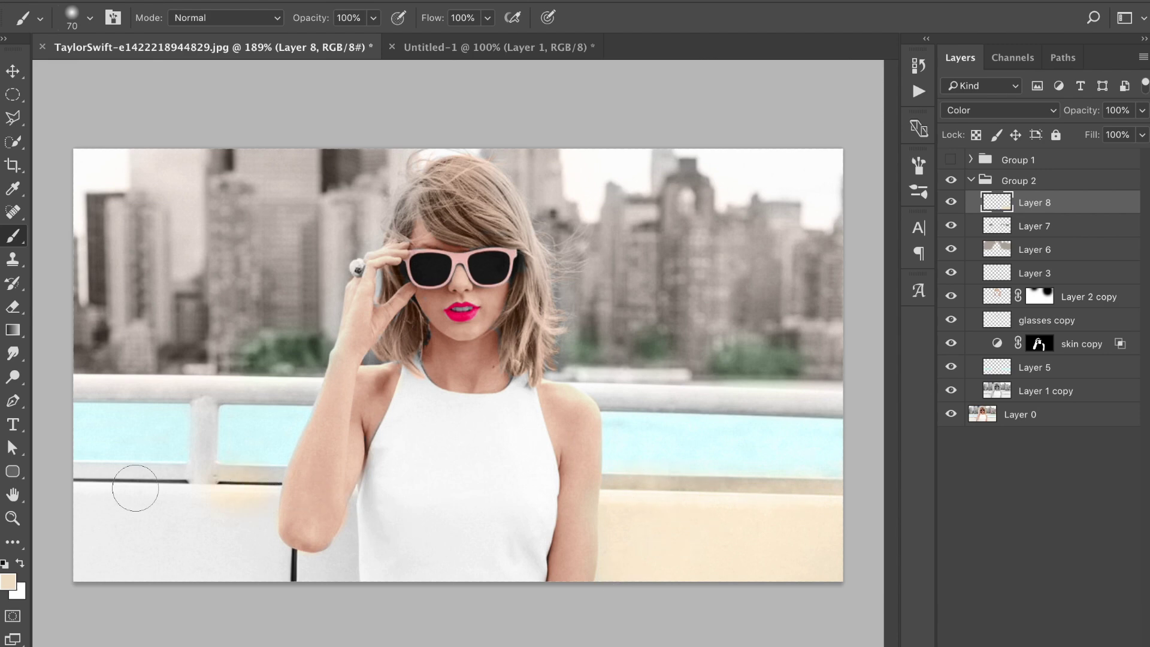
- Paint the cream over the remaining wall and the railings, reducing the brush to 15 px for areas around the arm
drag(80, 488, 82, 599)
mouse_move(155, 582)
mouse_down()
mouse_move(339, 578)
mouse_move(339, 551)
mouse_move(257, 570)
mouse_move(252, 517)
mouse_move(114, 526)
mouse_move(124, 570)
mouse_move(243, 545)
mouse_up()
key(bracketleft)
key(bracketleft)
key(bracketleft)
drag(328, 560, 352, 523)
key(bracketleft)
key(bracketleft)
key(bracketright)
key(bracketleft)
key(bracketleft)
- Lower the cream wall layer's saturation to -69 with Hue/Saturation
key(ctrl+u)
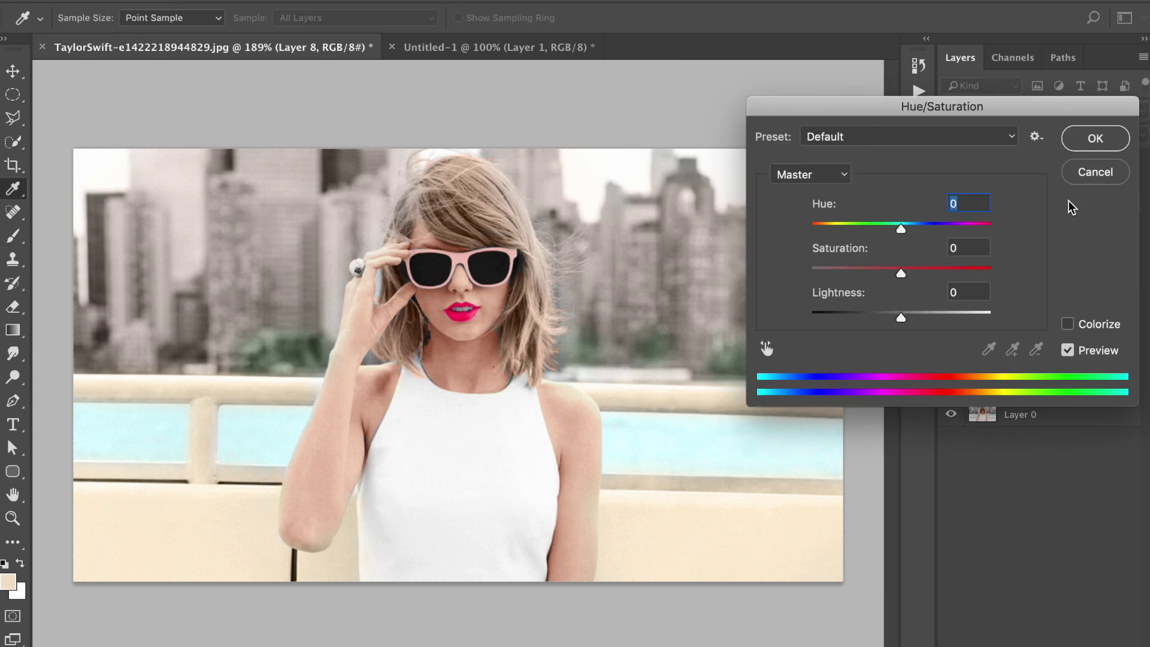
drag(873, 269, 839, 275)
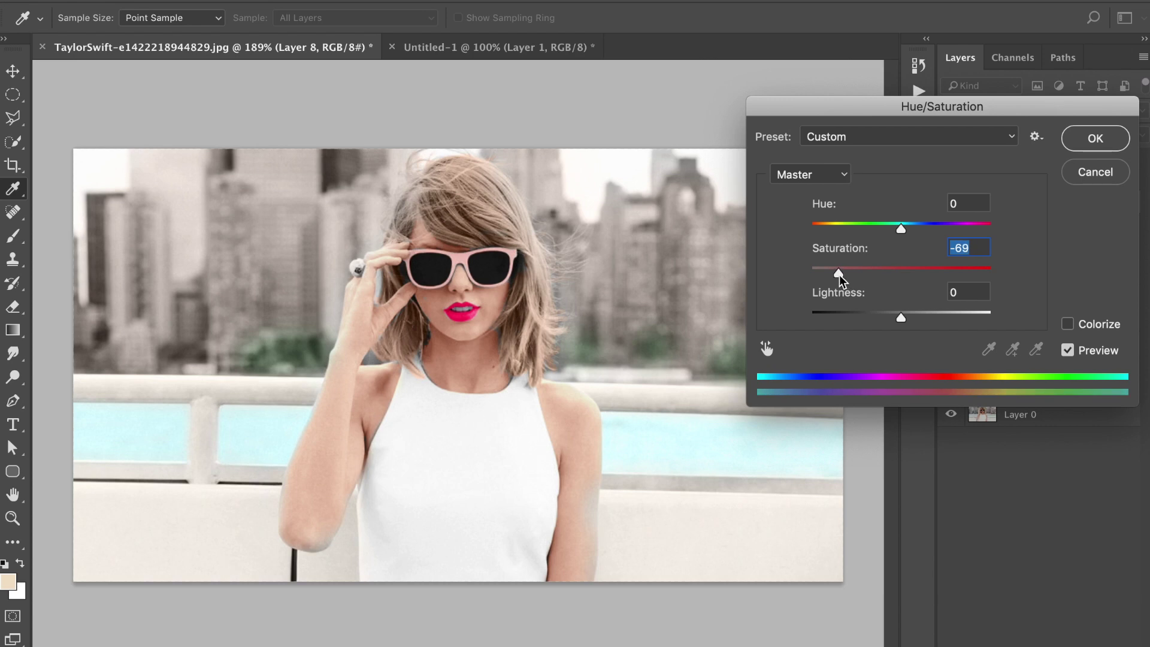
click(1102, 145)
key(b)
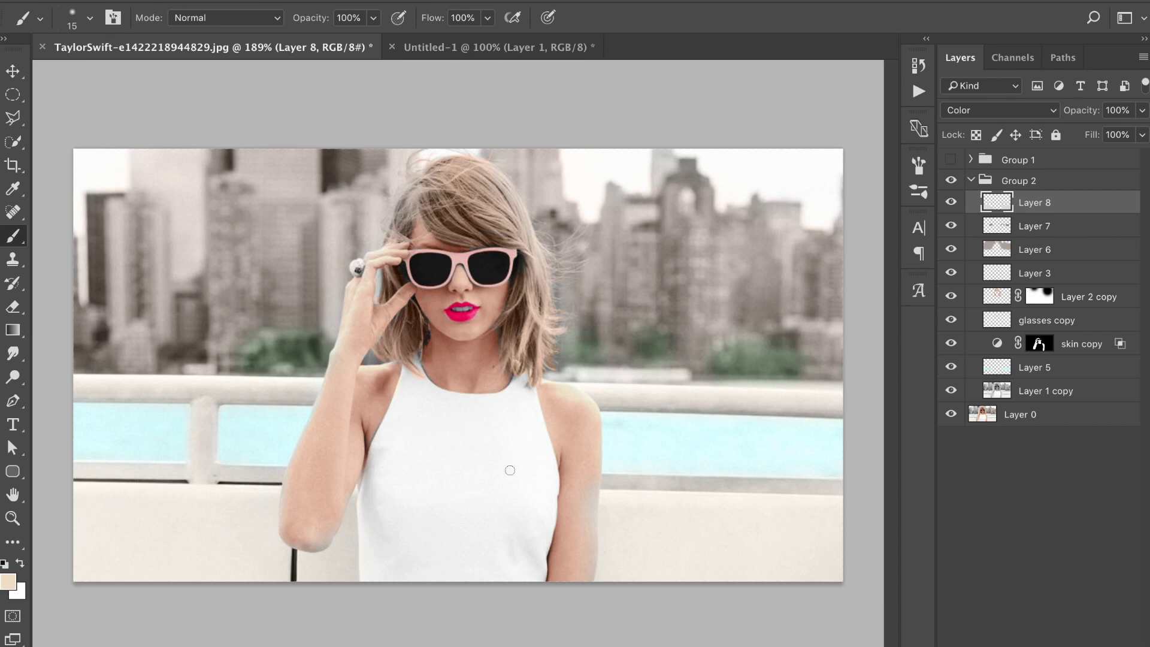
- Paint white over the ring on the Layer 2 copy mask, and reselect Layer 8
click(1038, 297)
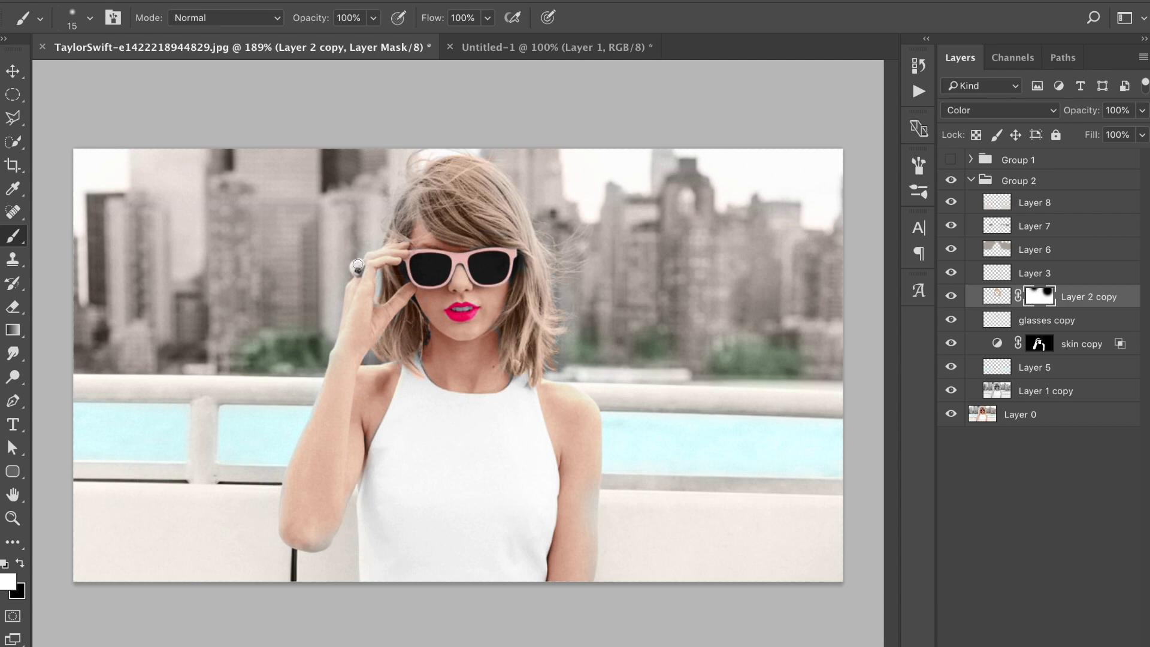
drag(353, 263, 356, 271)
click(1090, 206)
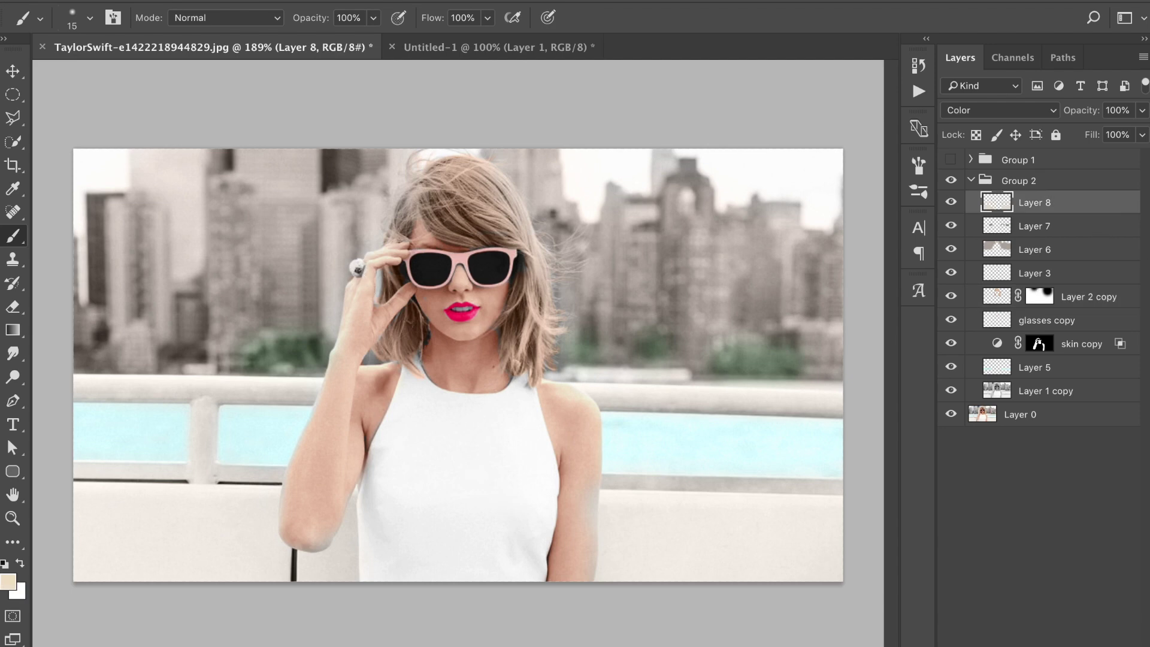
- Add a layer above Layer 8, sample light cyan from the water and enlarge the brush
key(super+shift+alt+n)
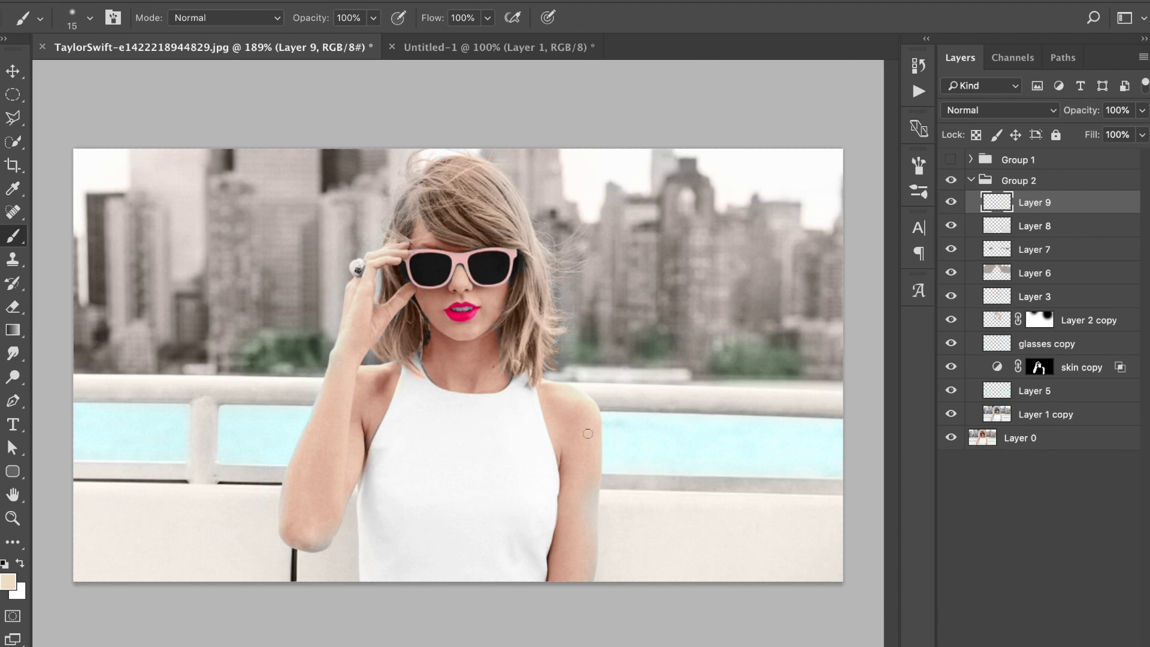
alt+click(653, 434)
key(bracketright)
key(bracketright)
key(bracketright)
key(bracketright)
key(bracketright)
key(bracketright)
key(bracketright)
key(bracketright)
- Select the woman's white top on Layer 1 copy using the Quick Selection tool with a 40 px brush
click(12, 142)
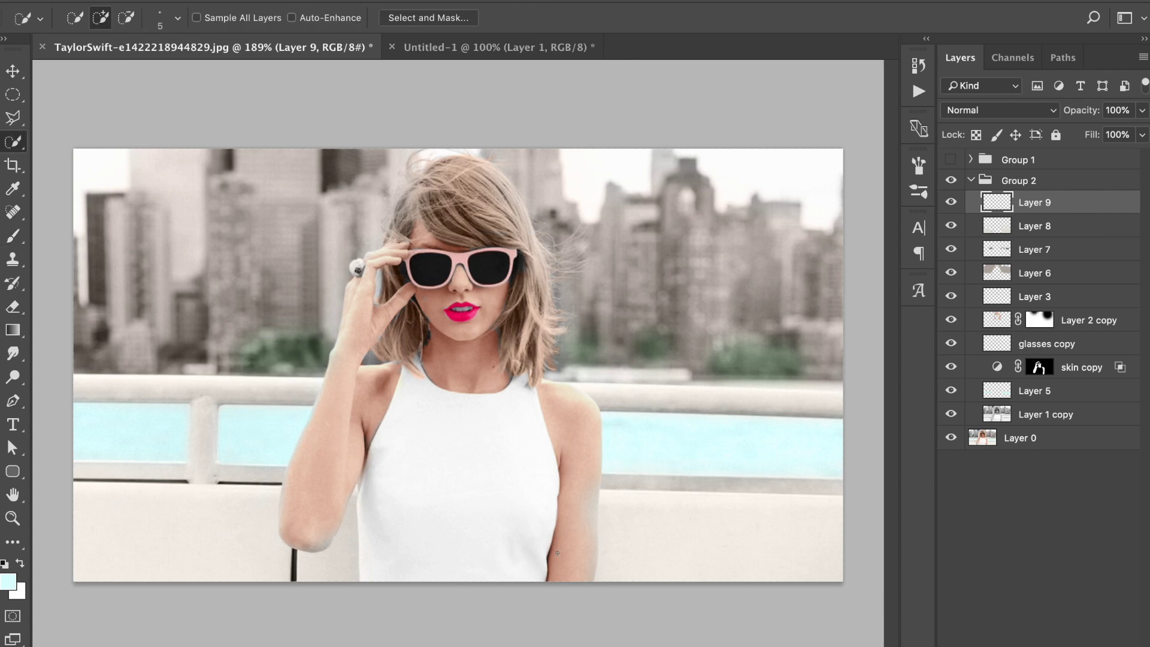
super+click(570, 509)
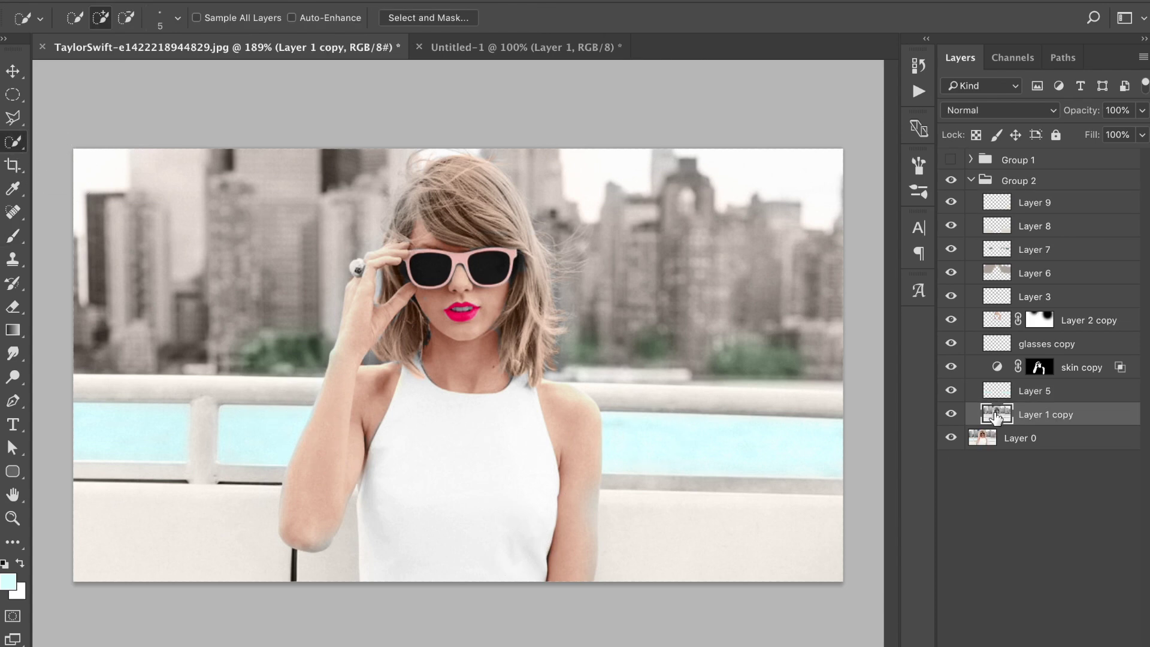
key(bracketright)
key(bracketright)
key(bracketright)
key(bracketright)
key(bracketright)
key(bracketright)
key(bracketright)
key(bracketright)
key(bracketright)
key(bracketright)
drag(505, 539, 515, 501)
- Fill the selected top on Layer 9 with light cyan #d7f9fd sampled from the water at 100% opacity, and deselect
click(1068, 203)
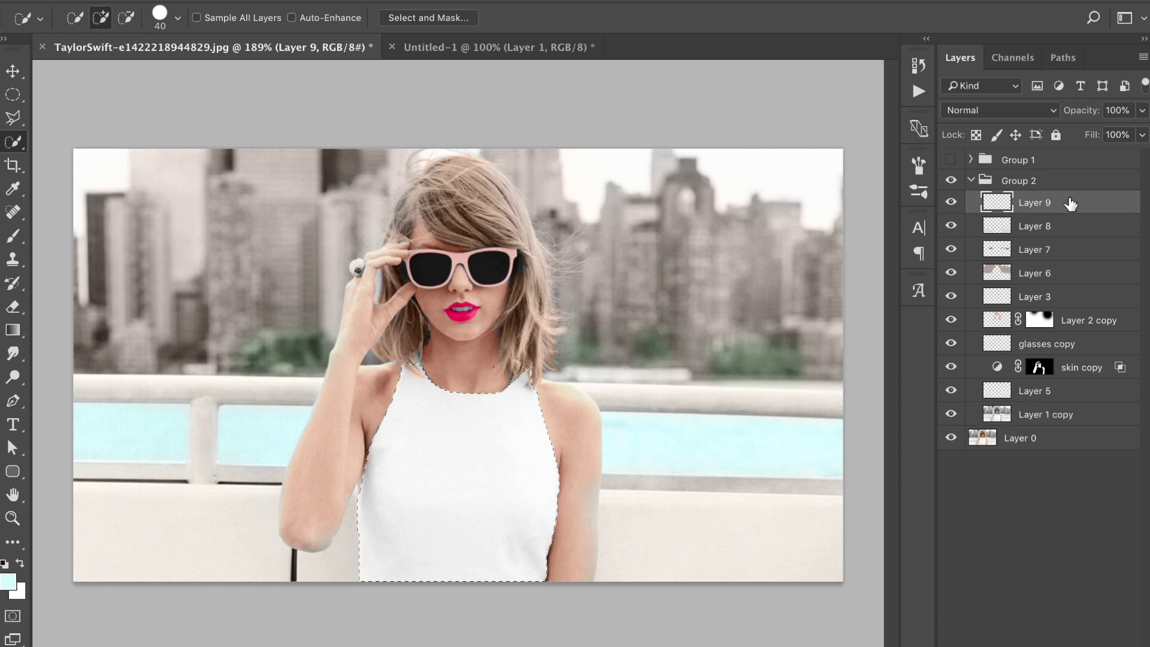
key(shift+BackSpace)
click(568, 387)
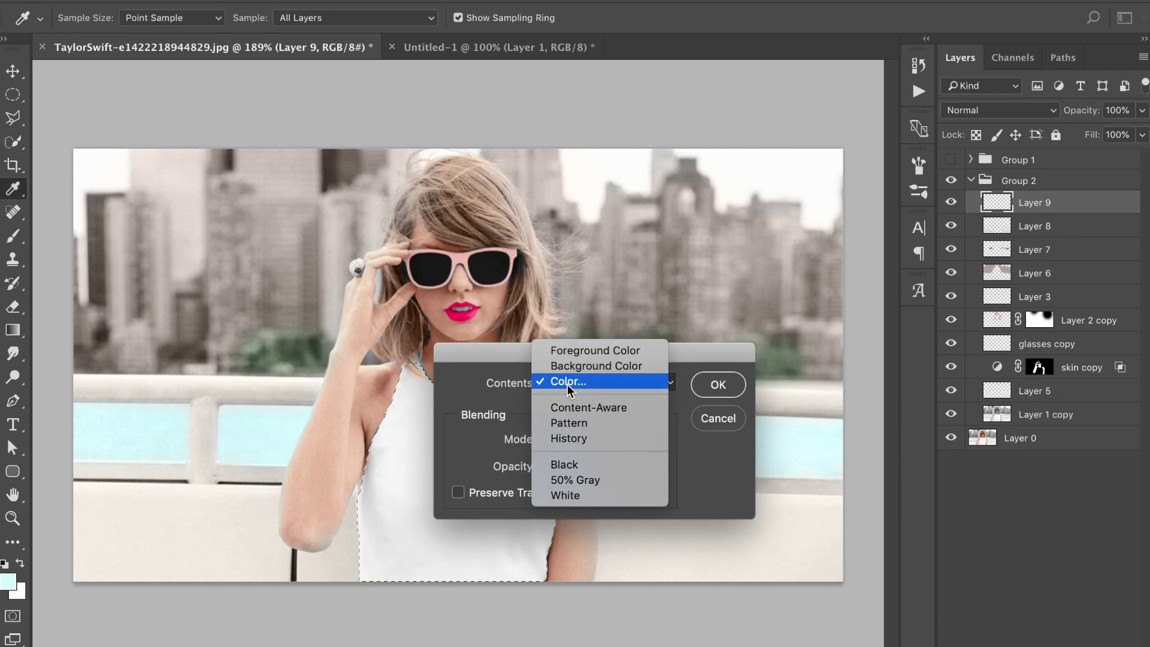
click(568, 385)
click(269, 420)
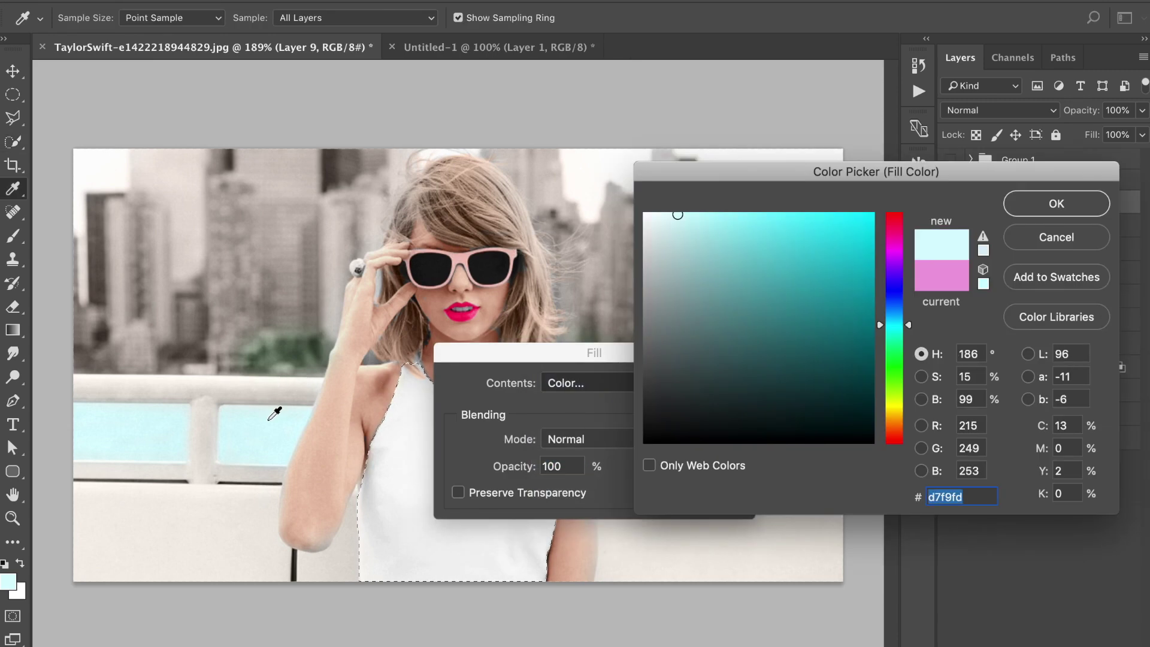
key(Return)
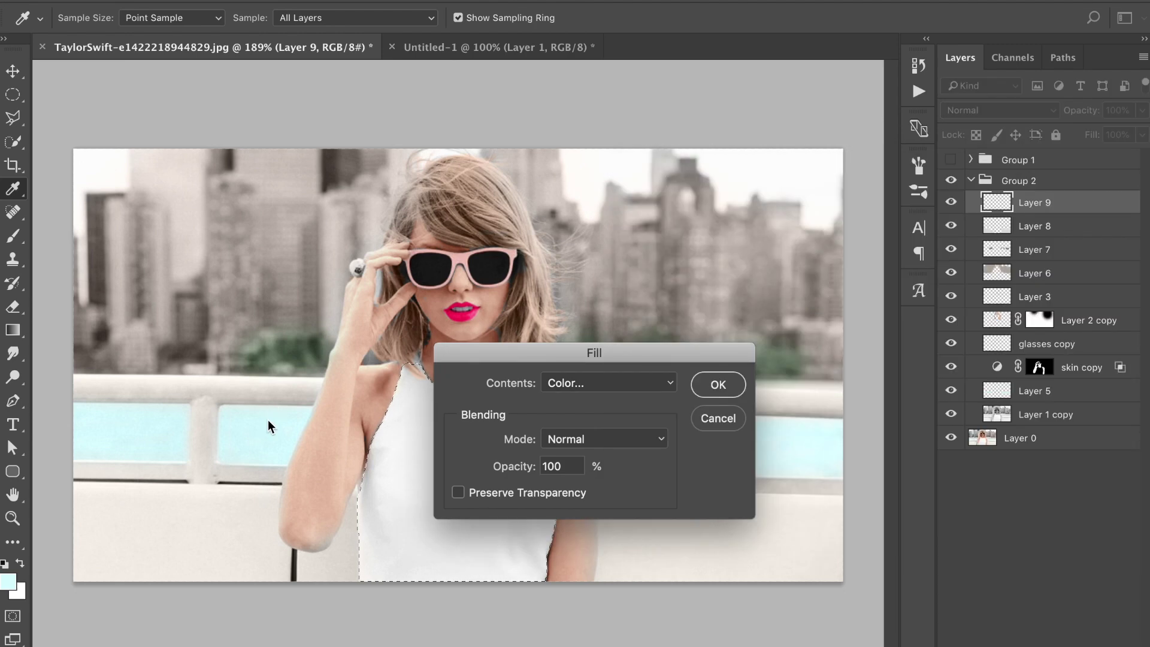
key(Return)
key(w)
key(ctrl+d)
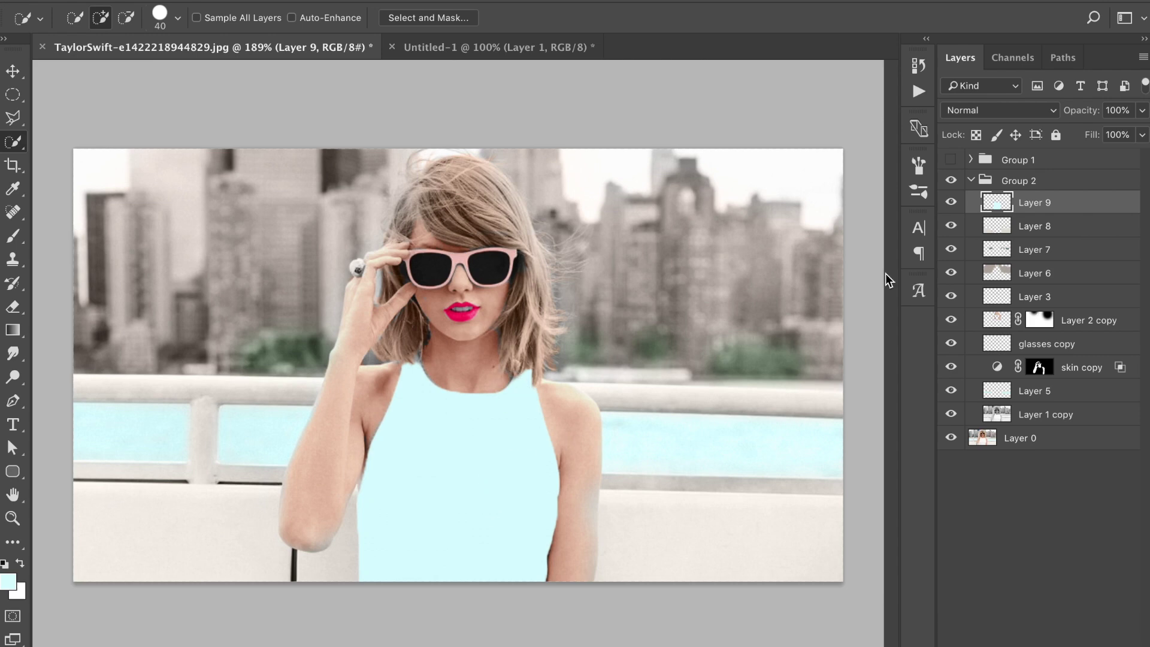
- Try the Soft Light and Overlay blend modes on Layer 9, toggling its visibility to judge the effect on the top
click(1037, 111)
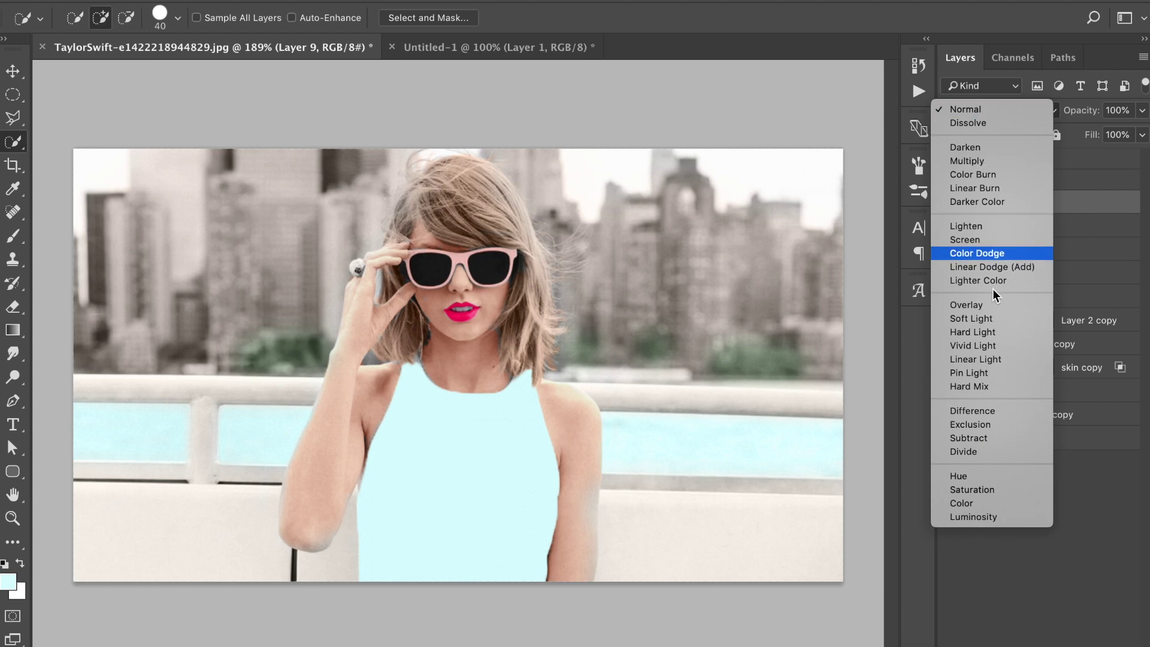
click(983, 318)
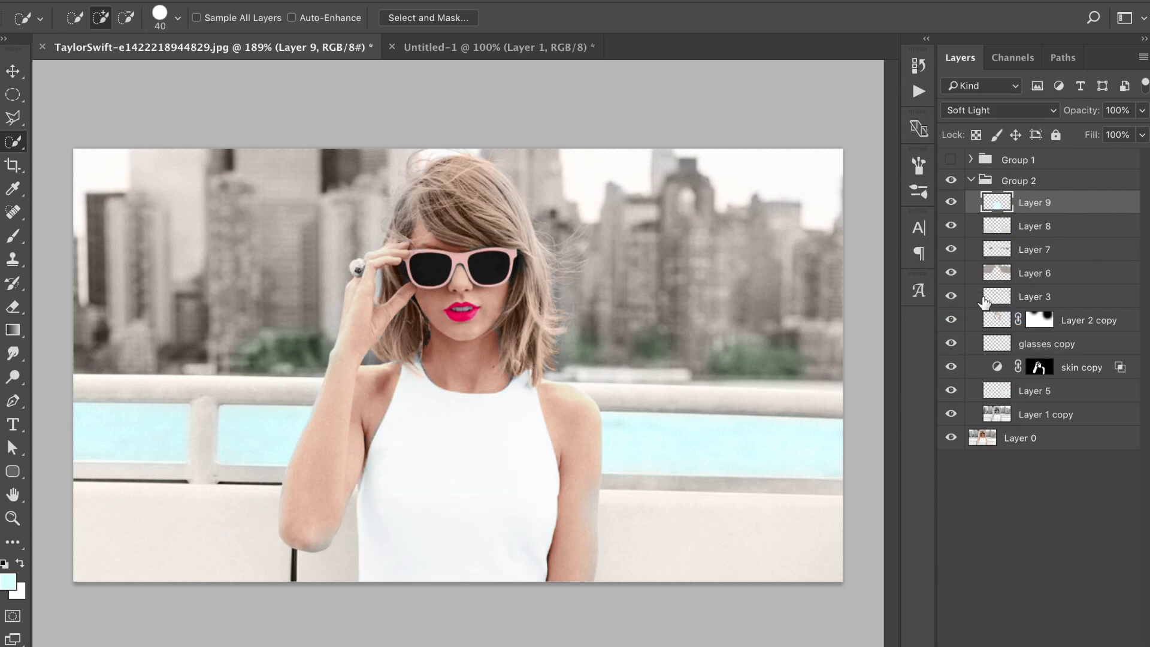
click(951, 203)
click(952, 203)
click(978, 110)
click(974, 97)
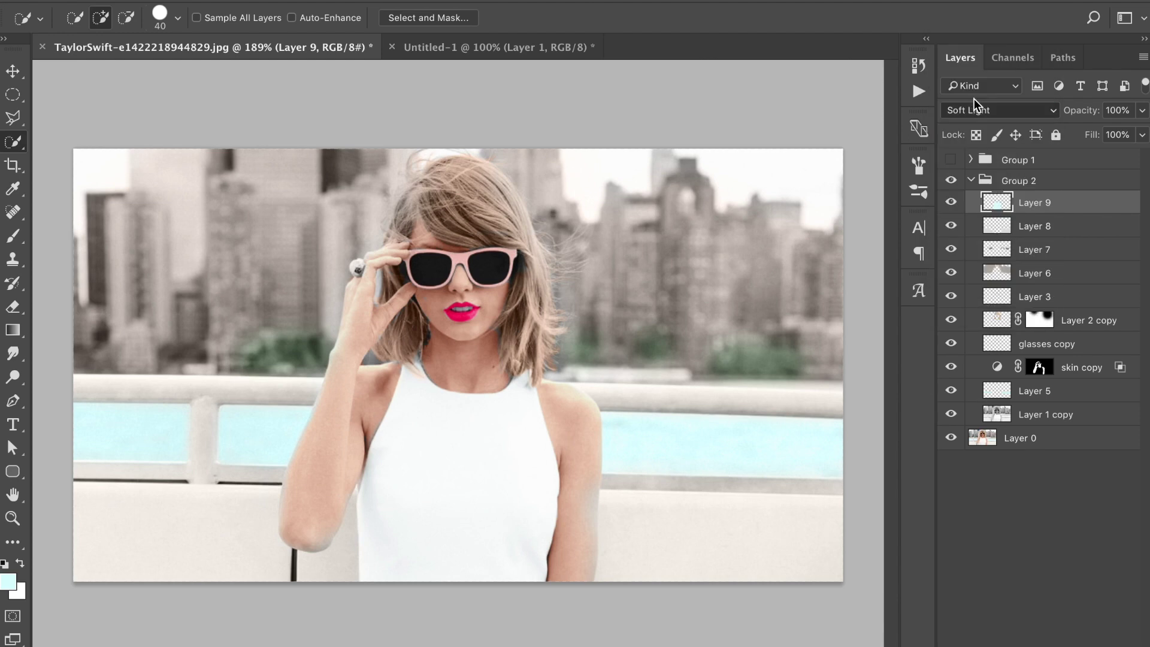
- Set Layer 9's blend mode to Color and reduce its saturation to -69 with Hue/Saturation
click(988, 114)
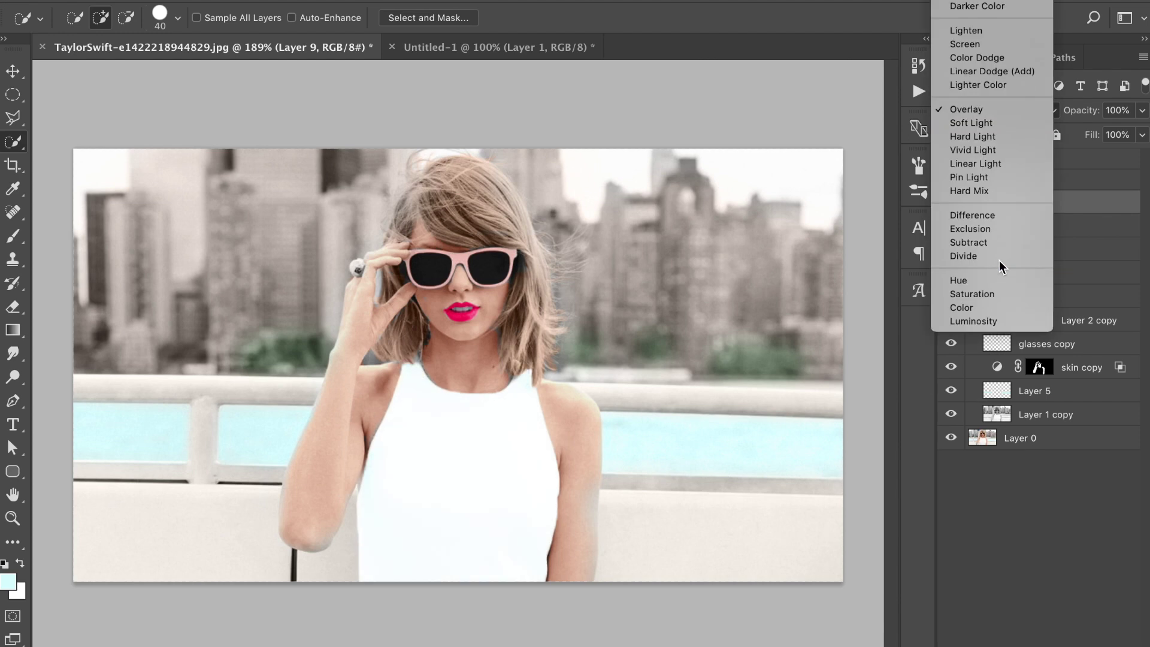
key(Escape)
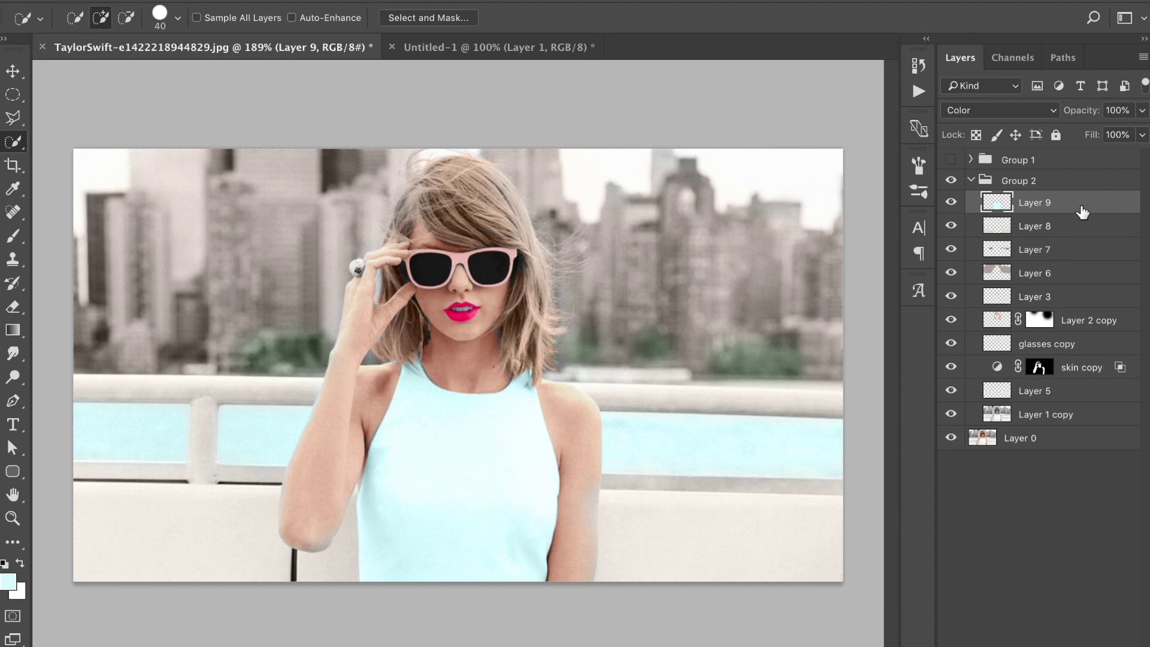
key(ctrl+u)
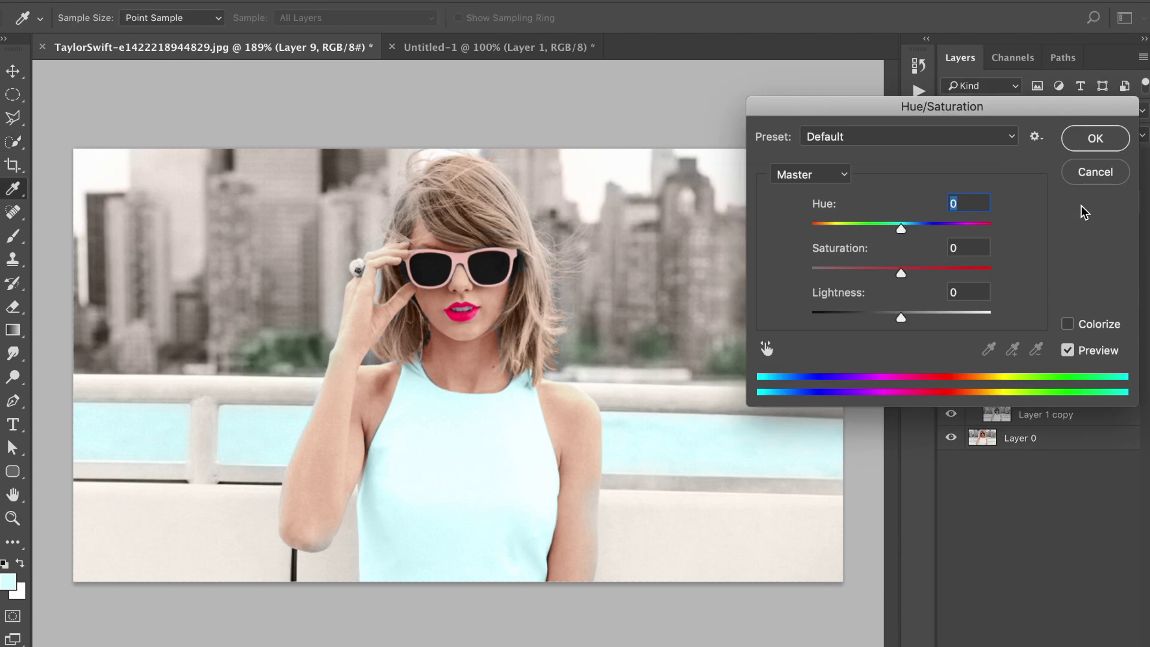
drag(901, 270, 838, 267)
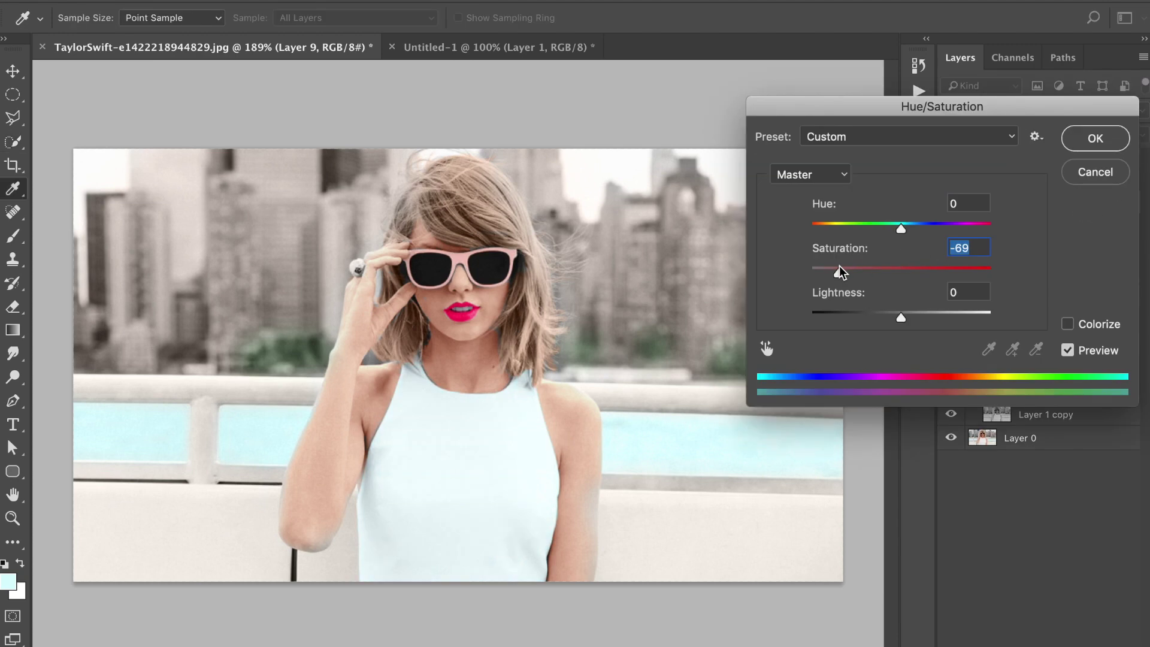
click(1093, 139)
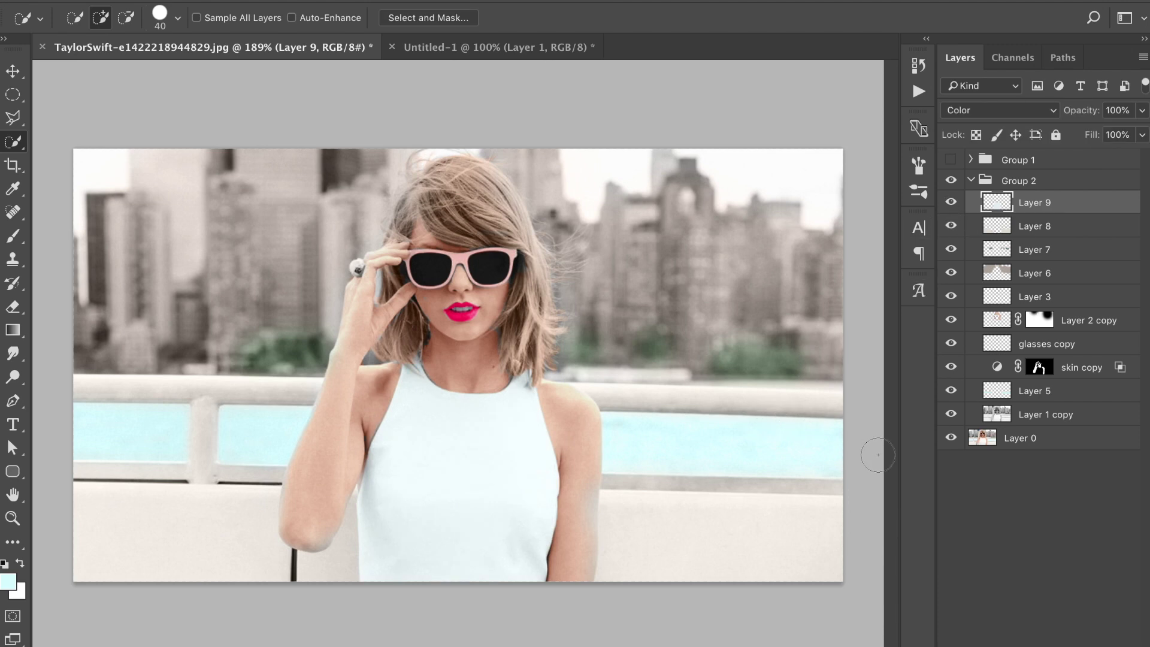
- Toggle Group 2's visibility to compare the colorized portrait with the original Layer 0
click(950, 180)
click(951, 180)
click(950, 180)
click(950, 181)
- Place a duplicate of Layer 1 copy beneath a hidden Layer 0, and toggle Group 2 to compare black-and-white with colorized
drag(1055, 417, 969, 479)
click(950, 438)
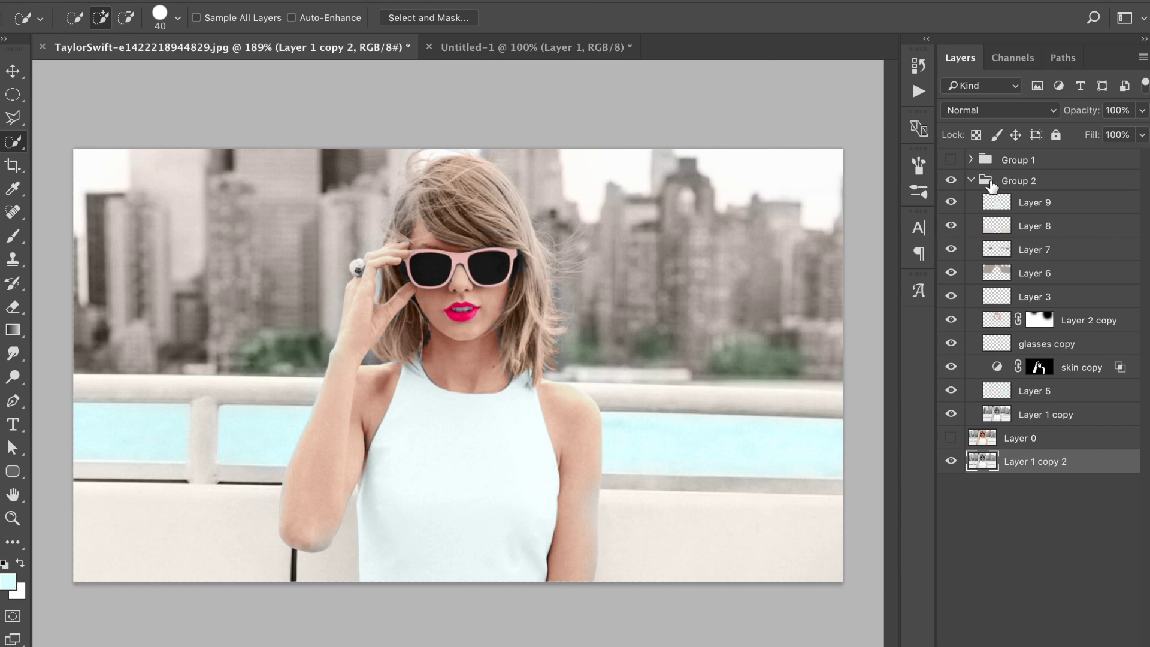
click(951, 180)
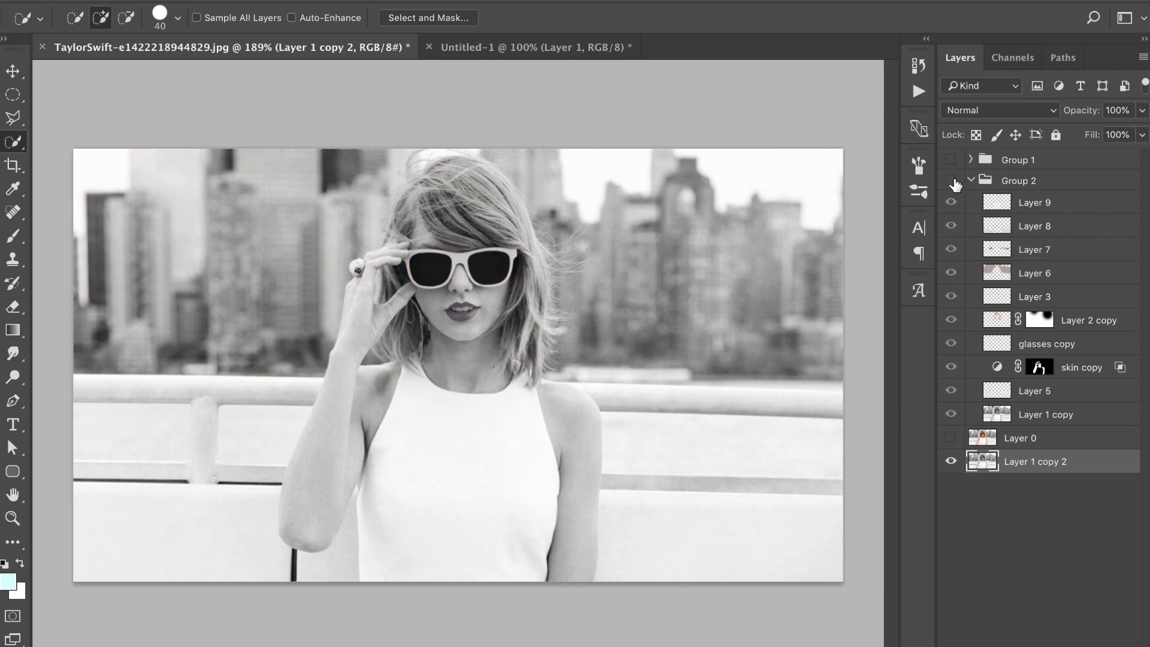
click(952, 181)
click(952, 181)
click(951, 180)
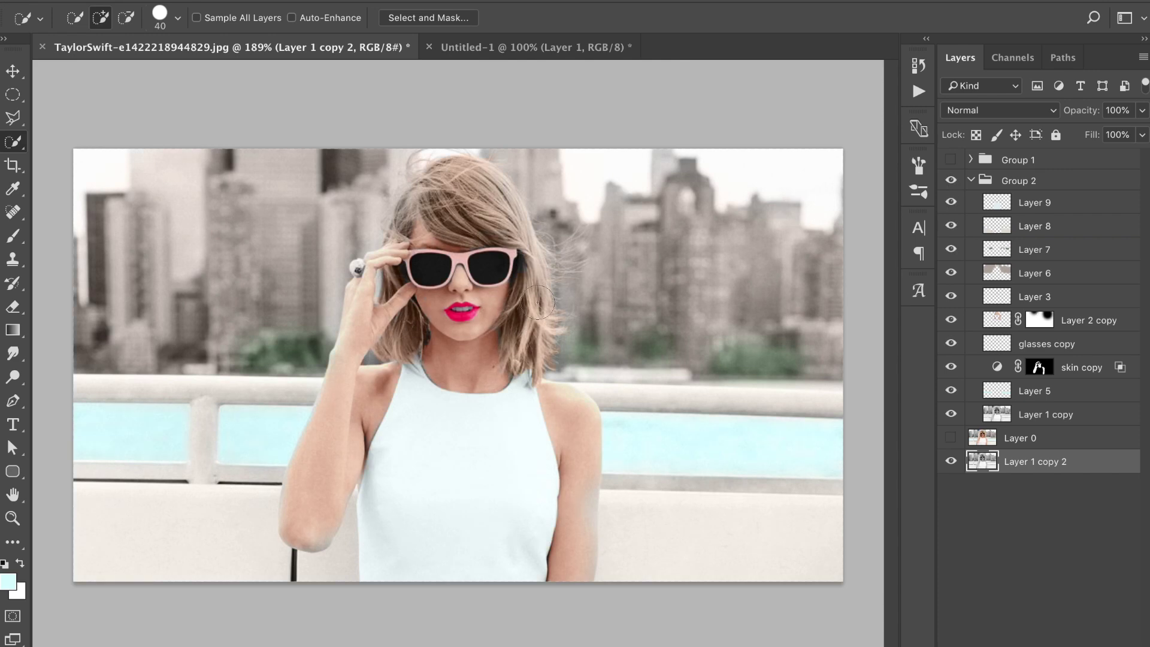